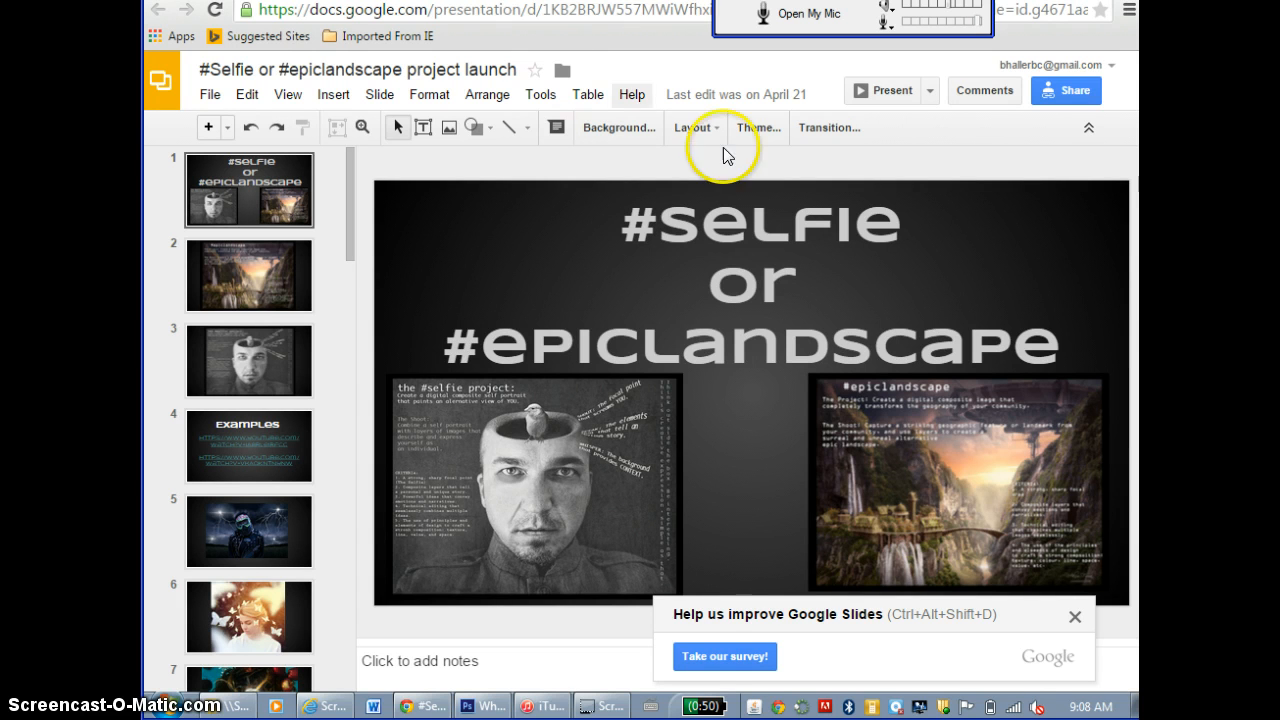
Dismiss the survey prompt and complete the Audio Setup Wizard with the offered microphone and speaker settings.
left_click(1076, 618)
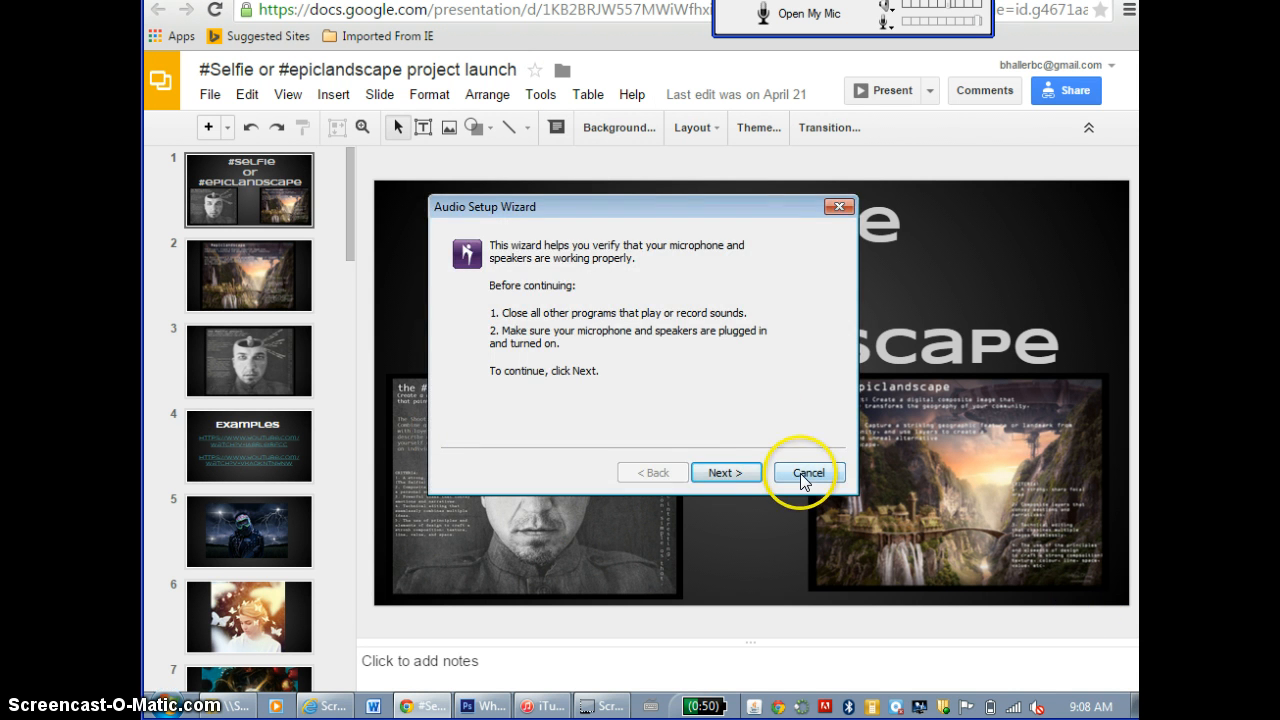
left_click(745, 477)
left_click(740, 477)
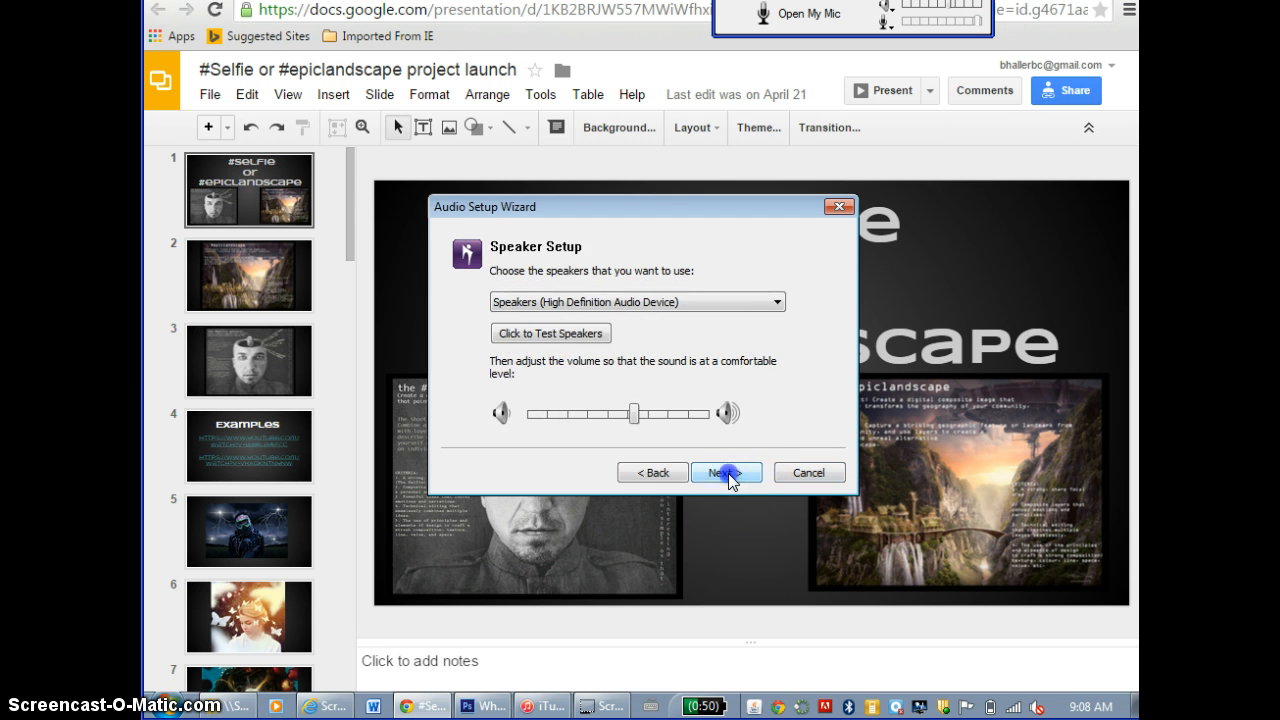
left_click(728, 473)
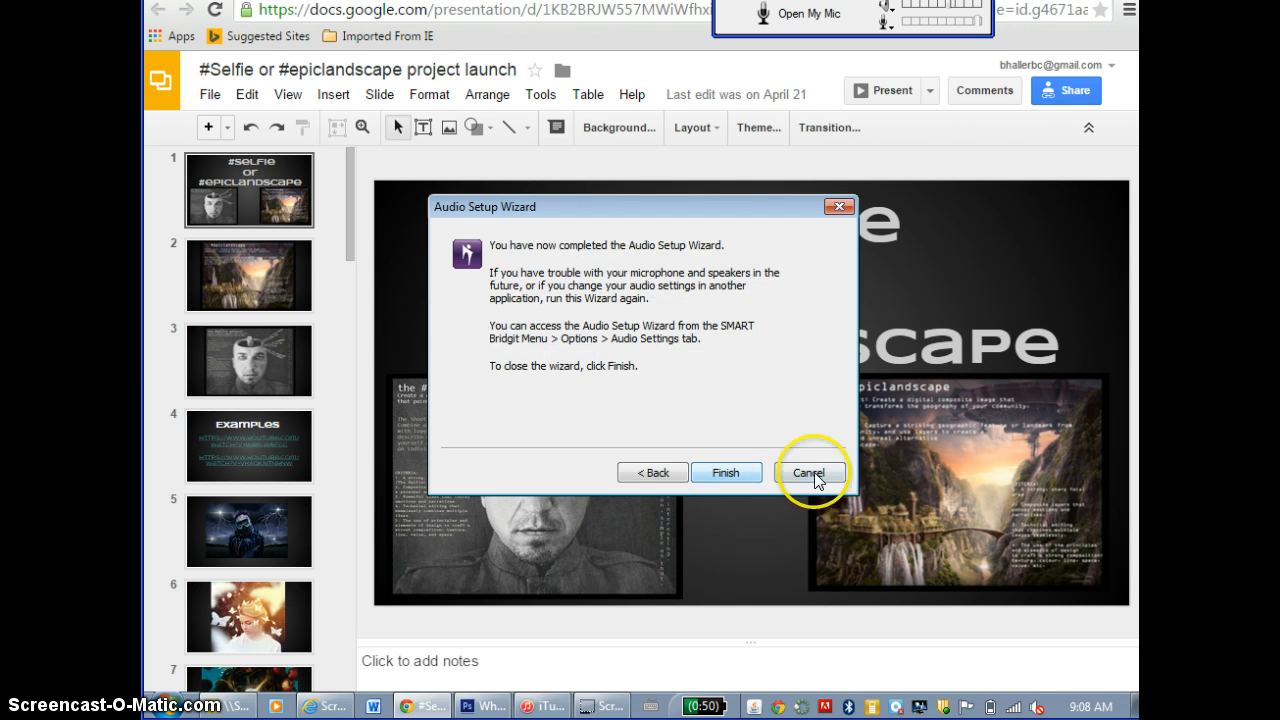
left_click(728, 475)
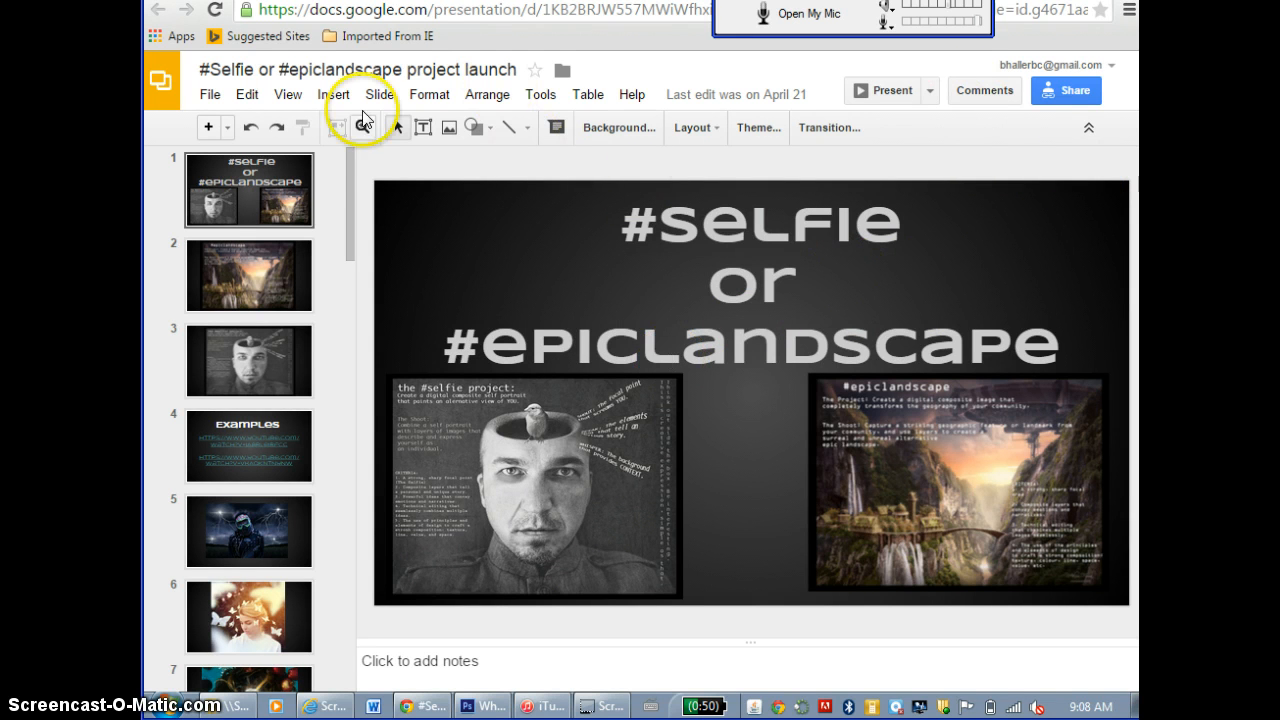
Review the title slide and the #epiclandscape and #selfie project briefs on slides 2 and 3.
left_click(273, 182)
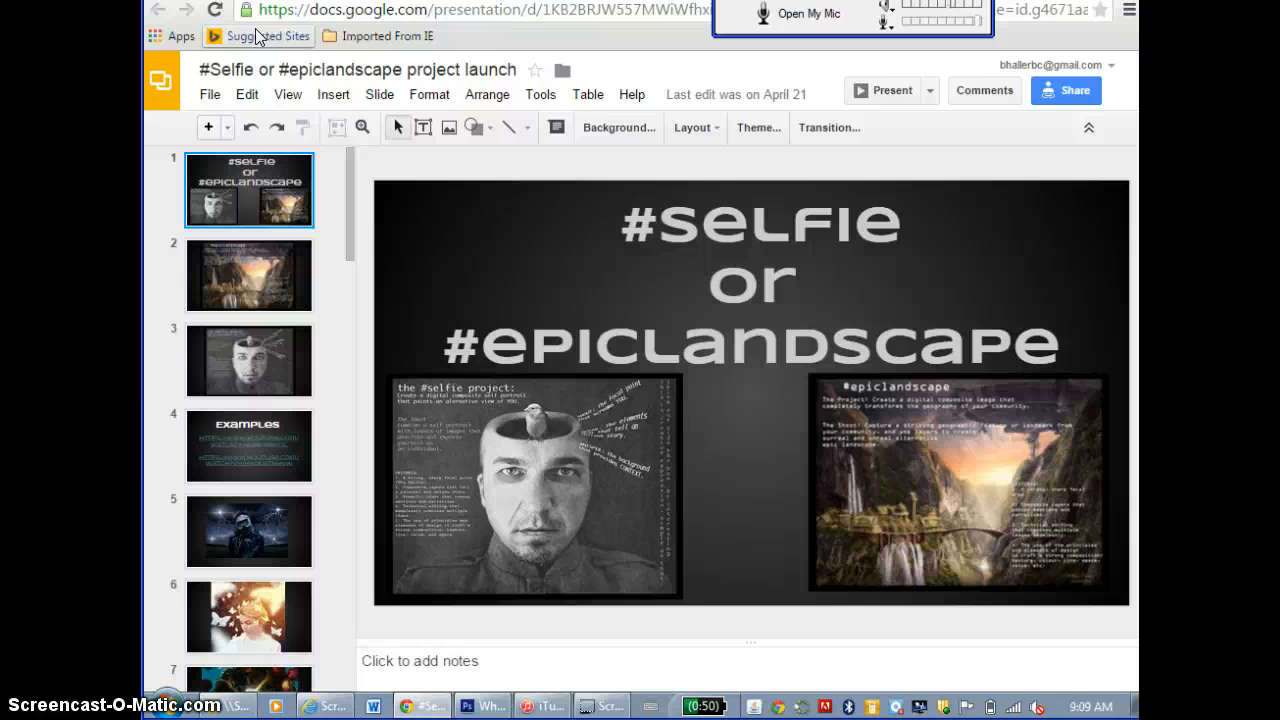
key("Down")
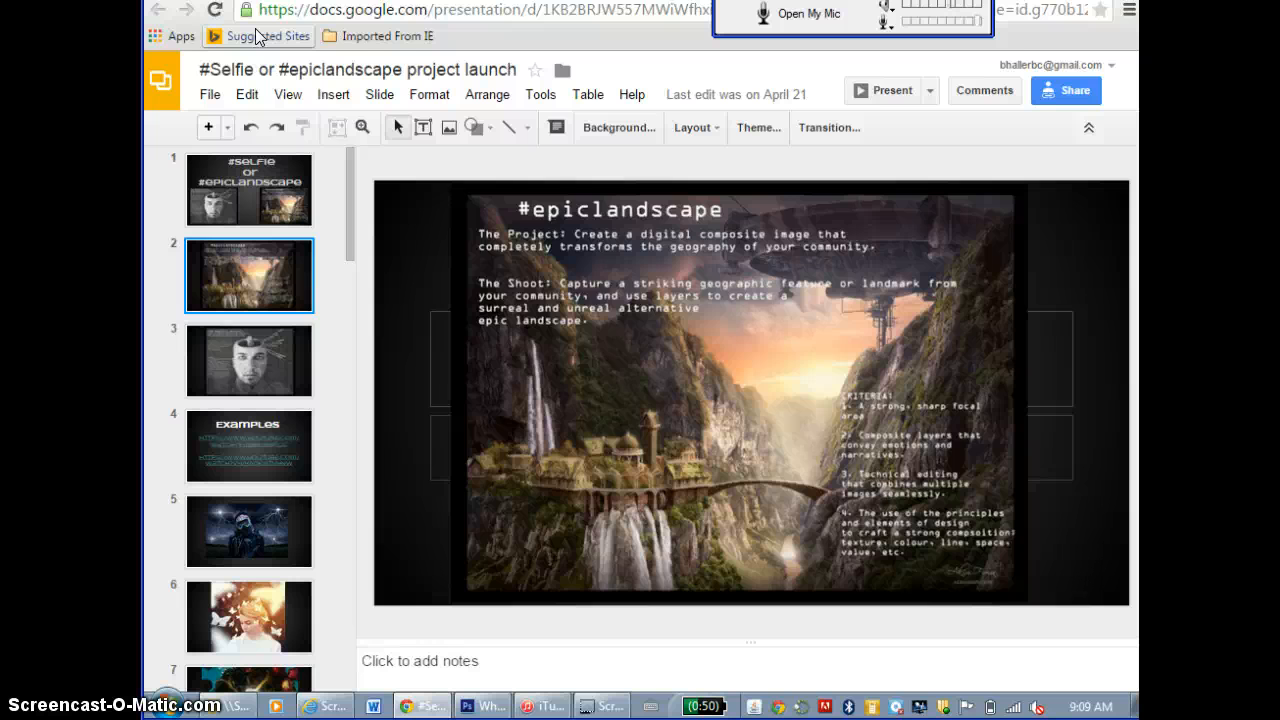
key("Down")
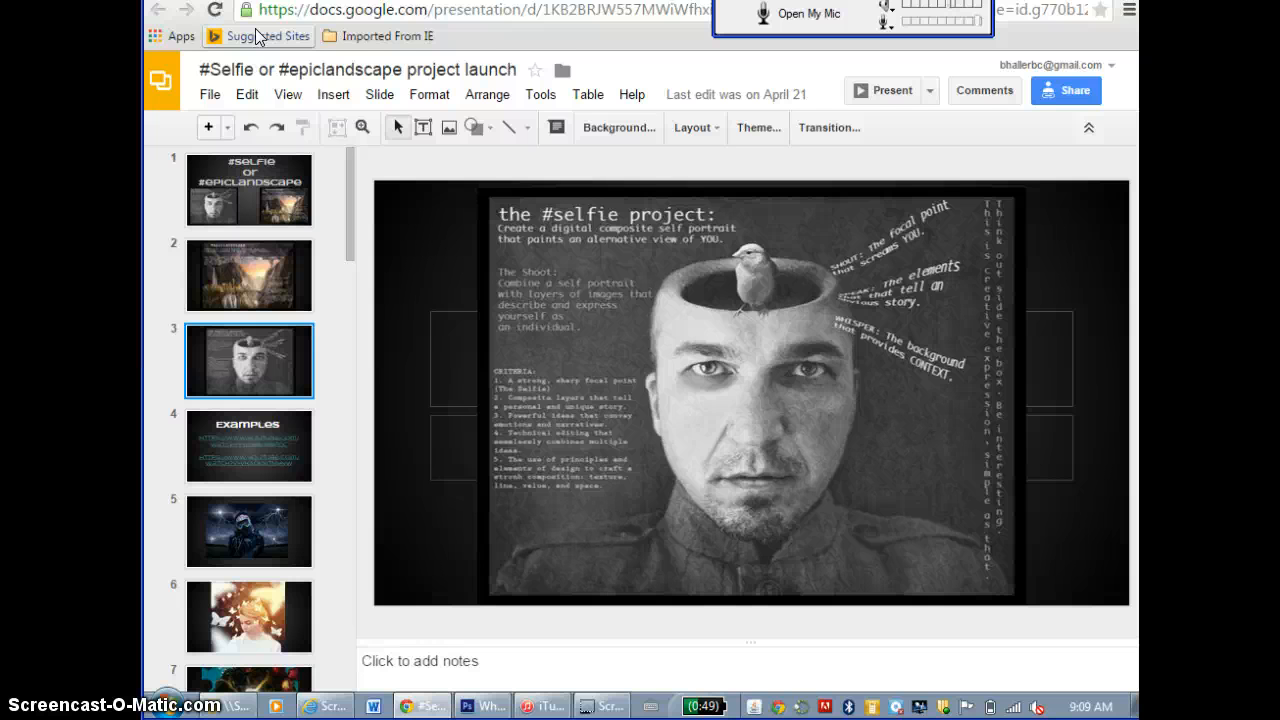
Examine the composite selfie examples on slides 4 to 18 of the presentation.
key("Down")
key("Down")
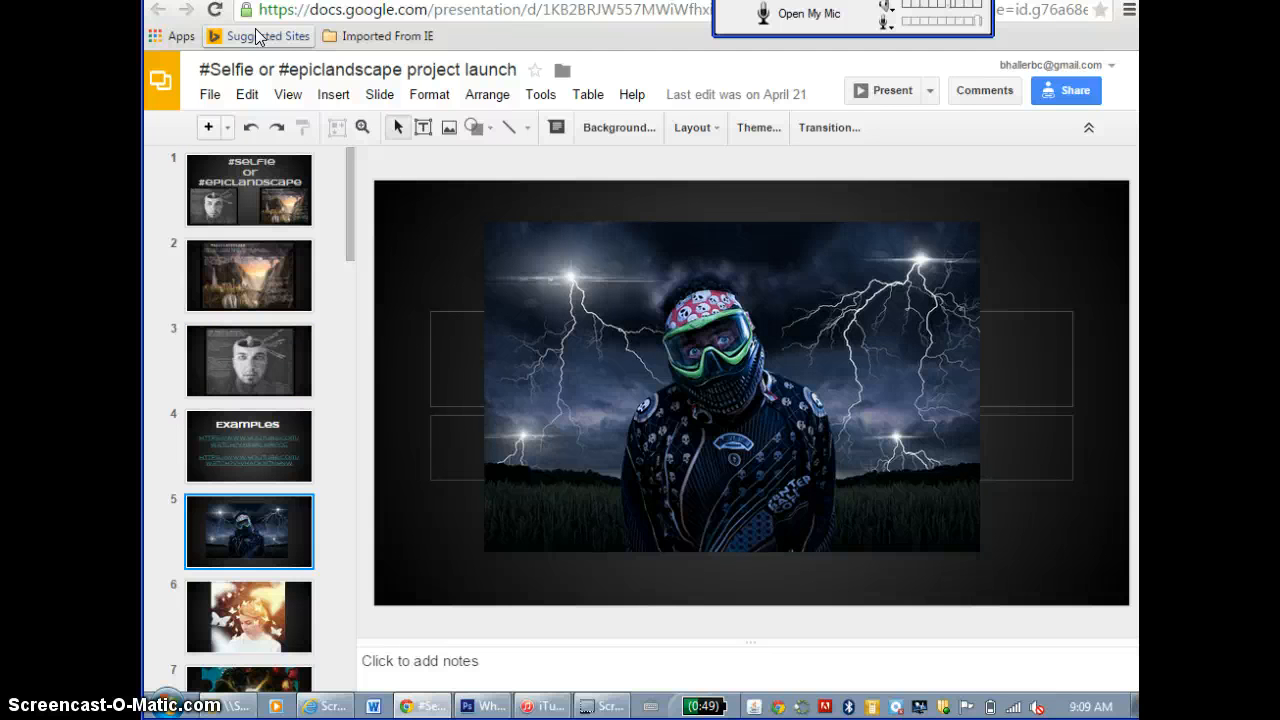
key("Down")
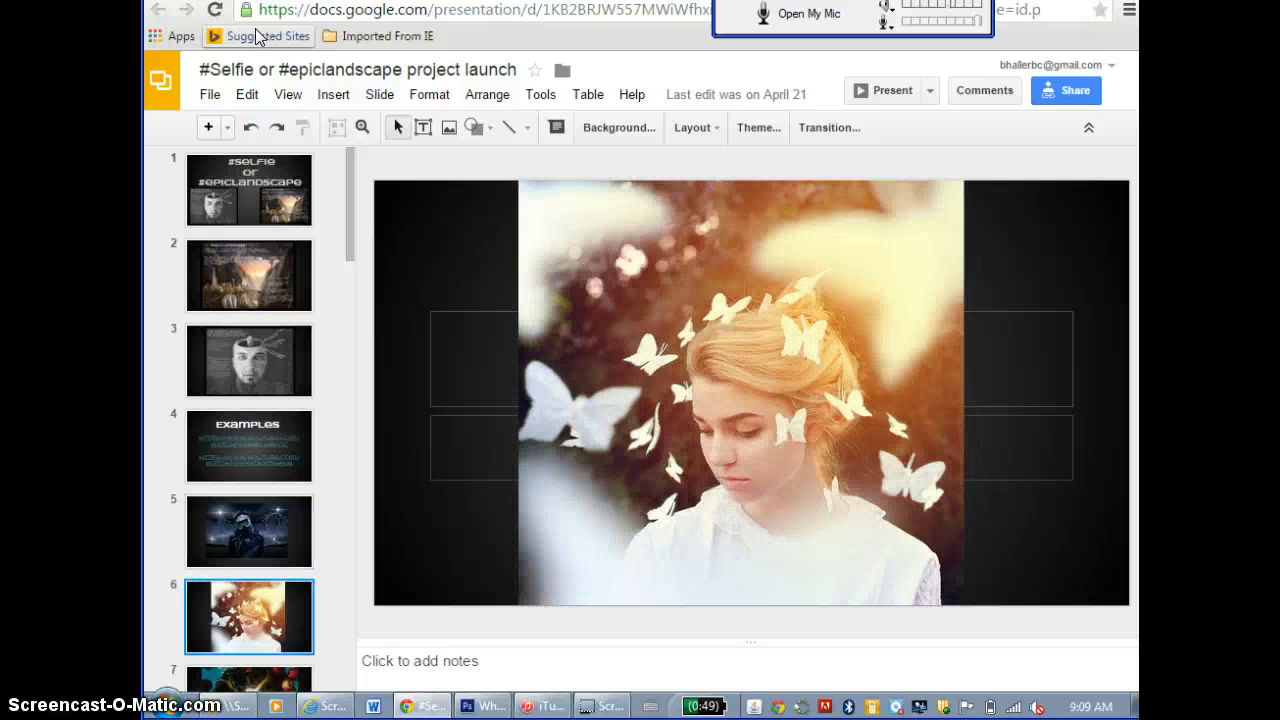
key("Down")
key("Down")
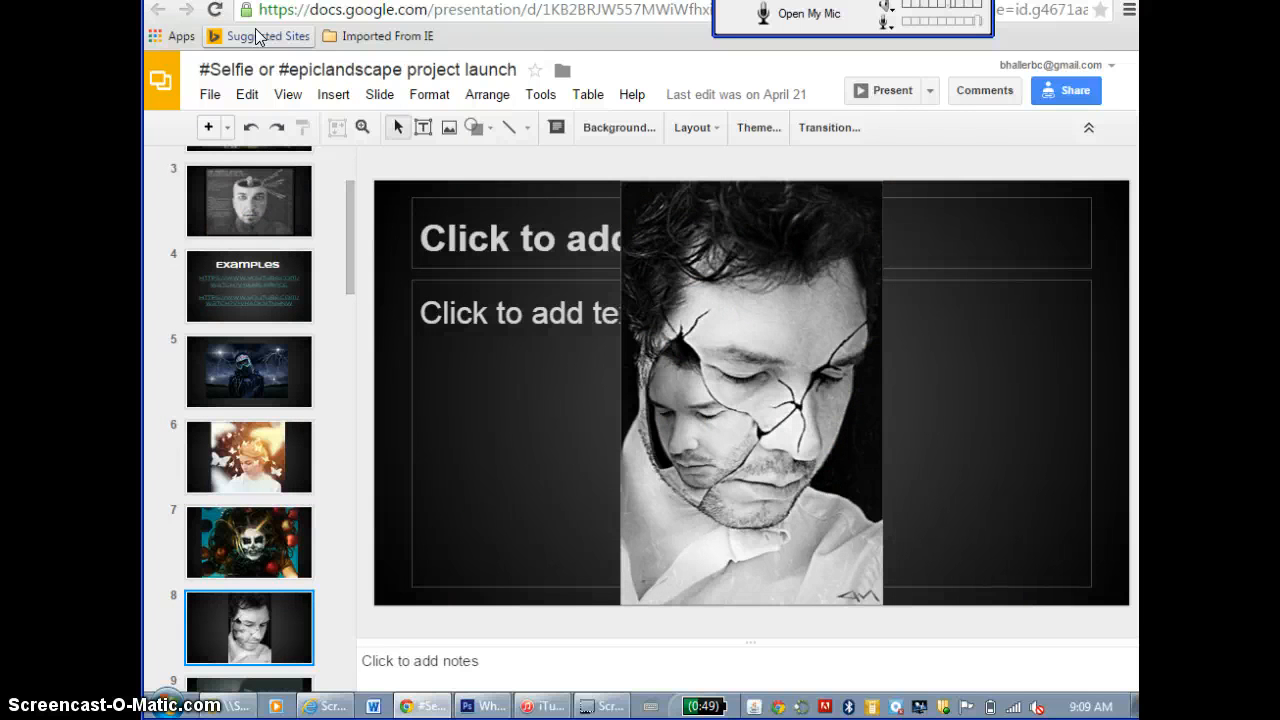
key("Down")
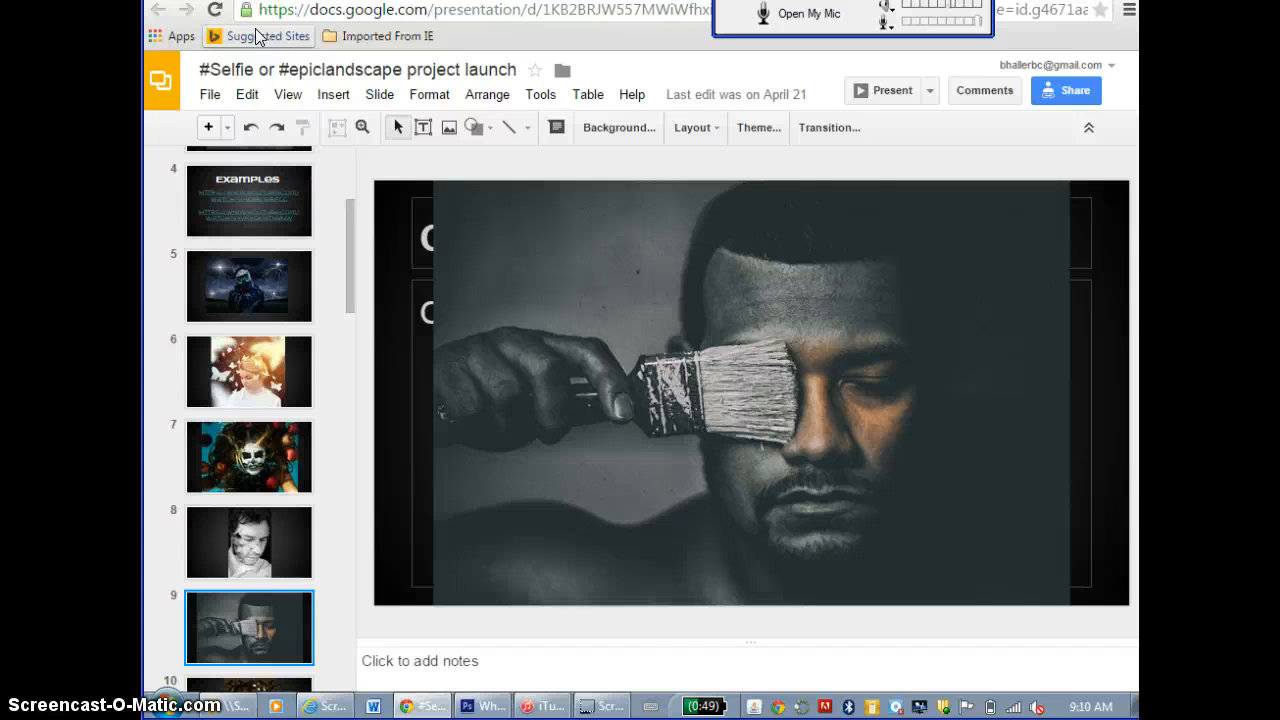
key("Down")
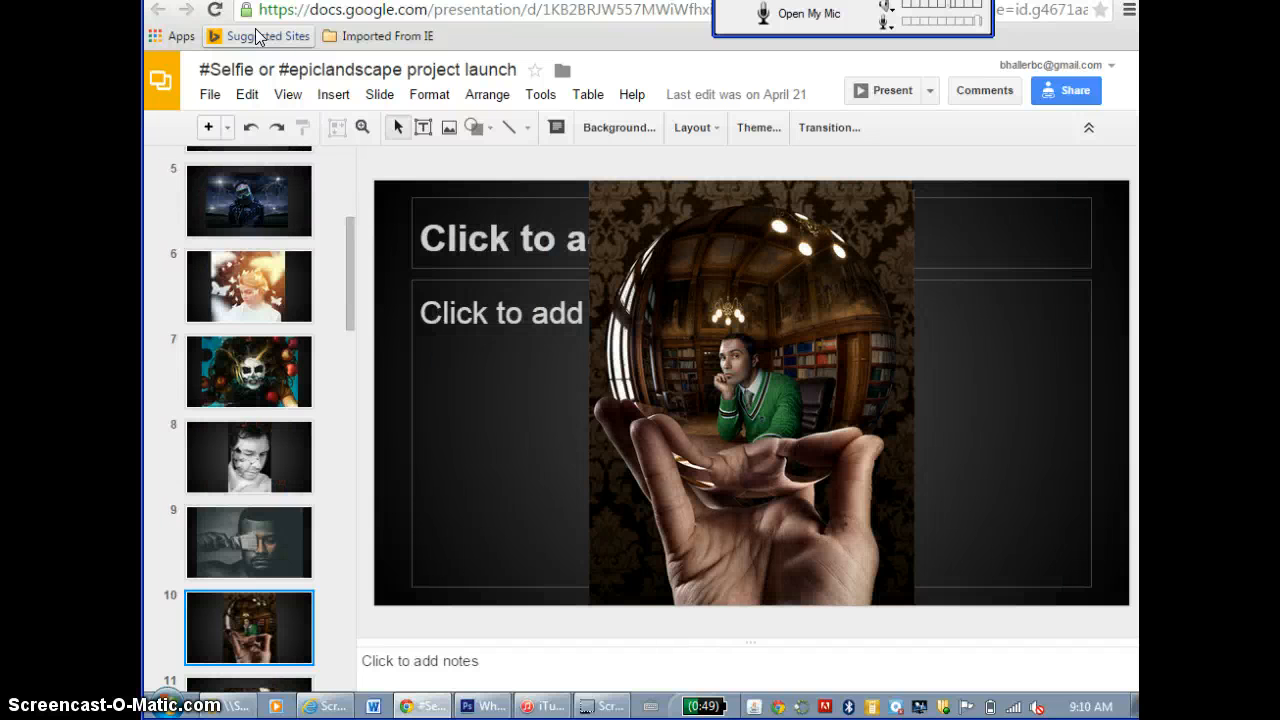
key("Down")
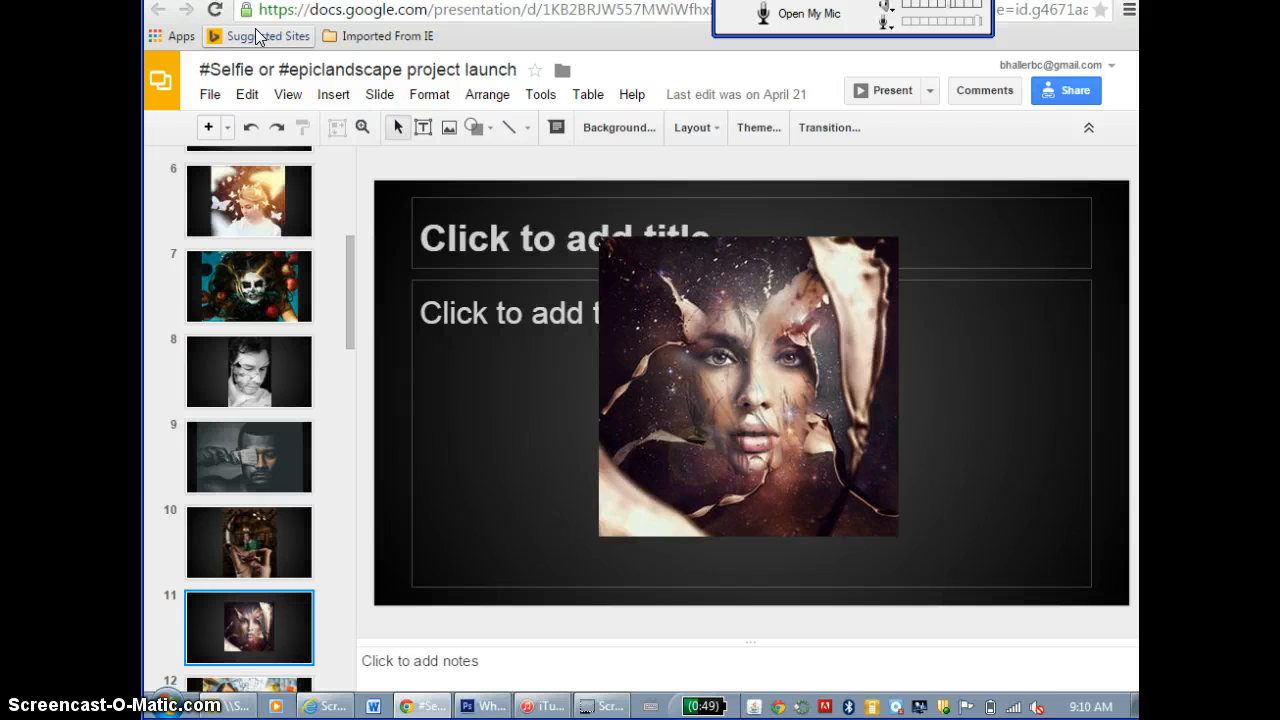
key("Up")
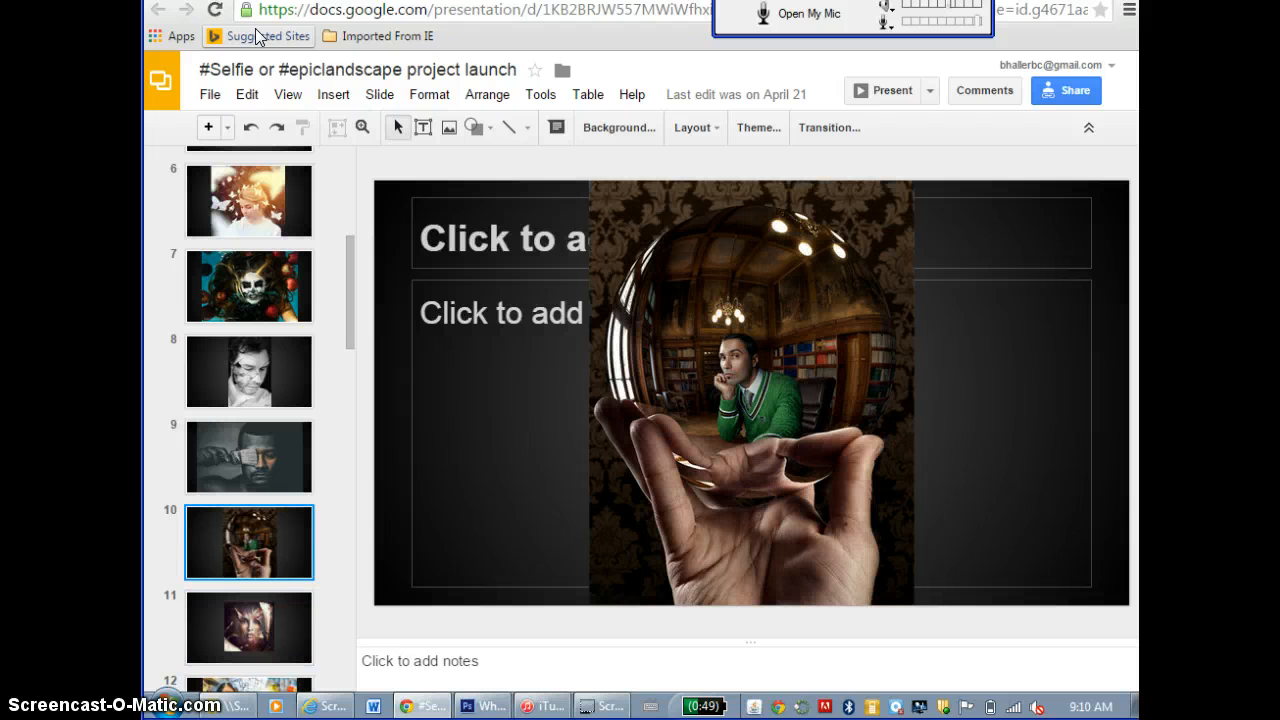
key("Down")
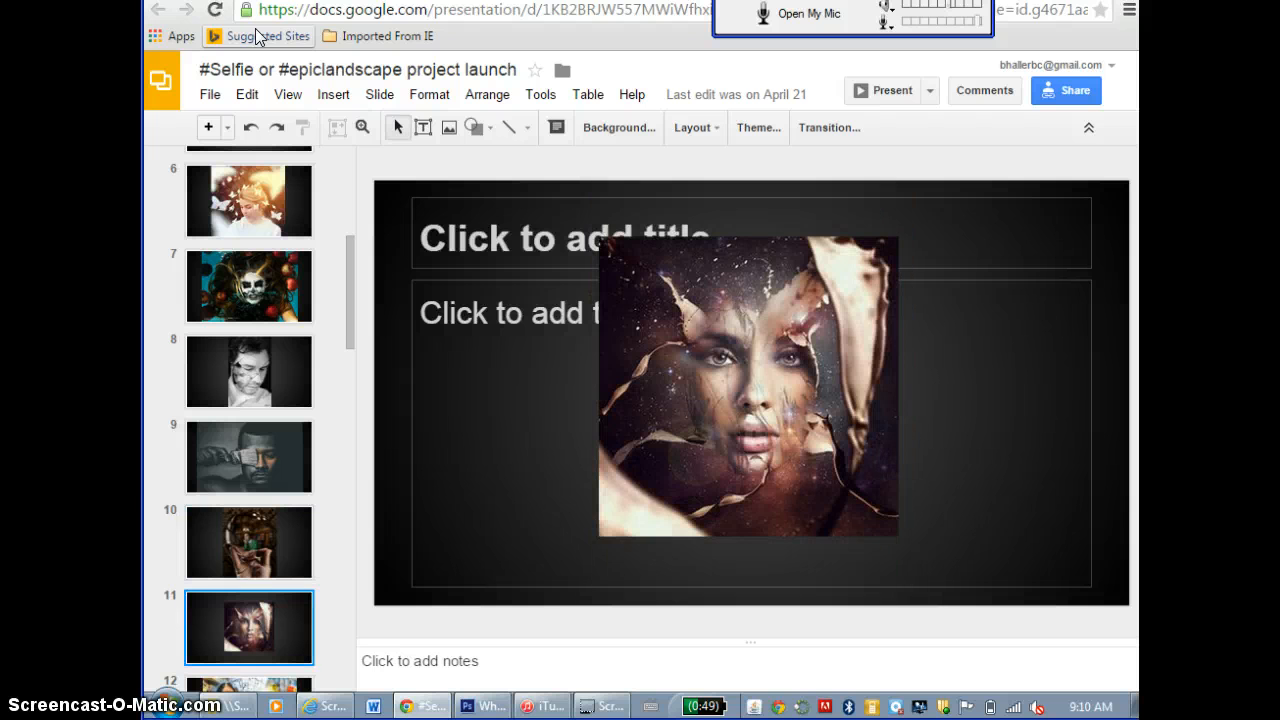
key("Down")
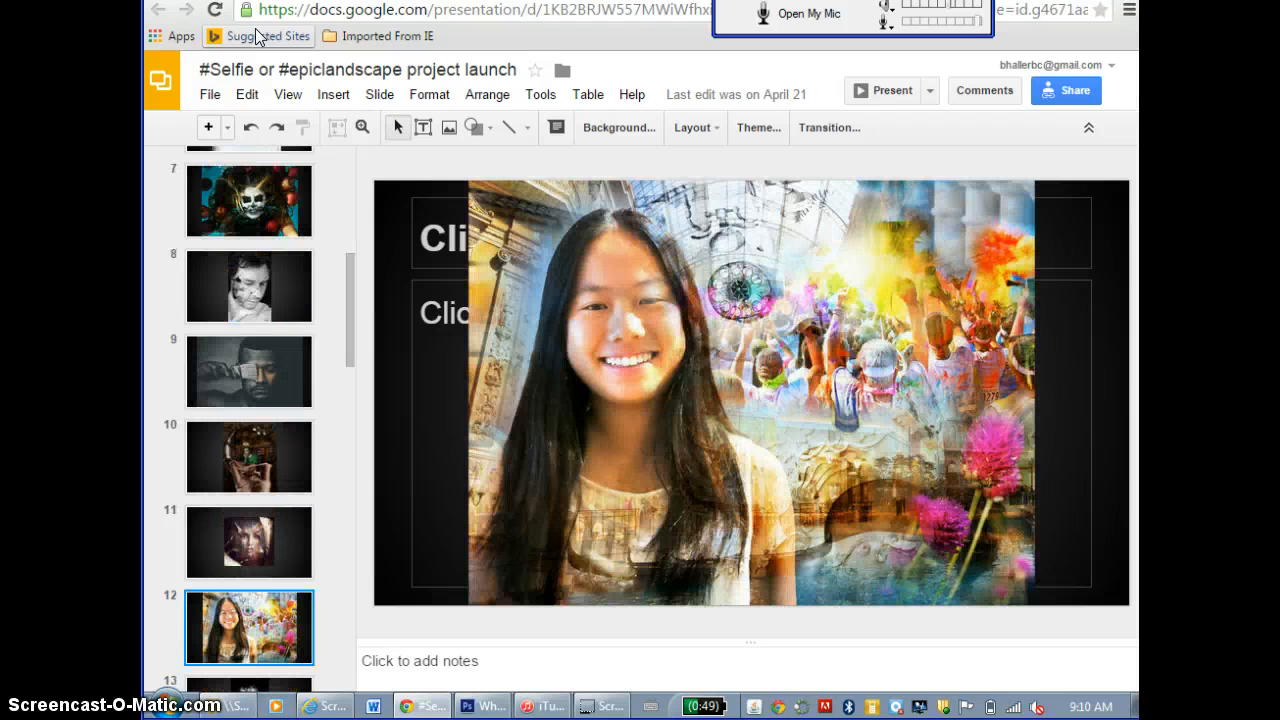
key("Down")
key("Down")
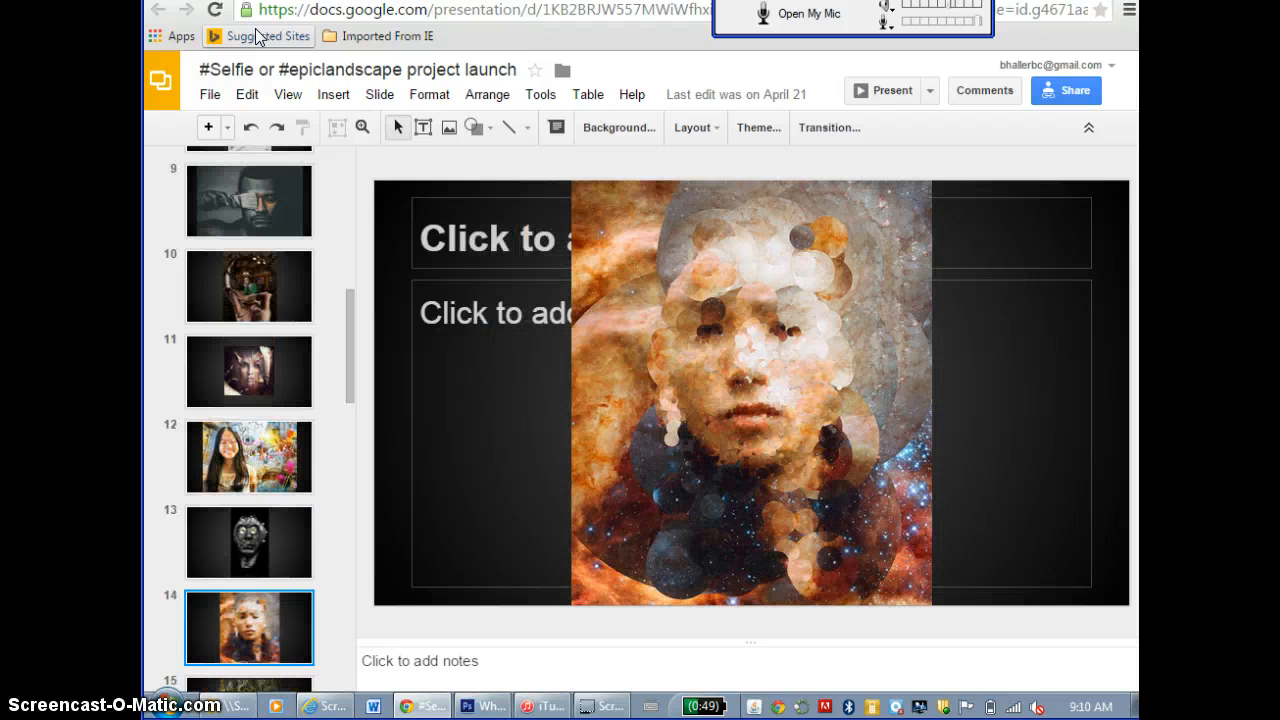
key("Down")
key("Down")
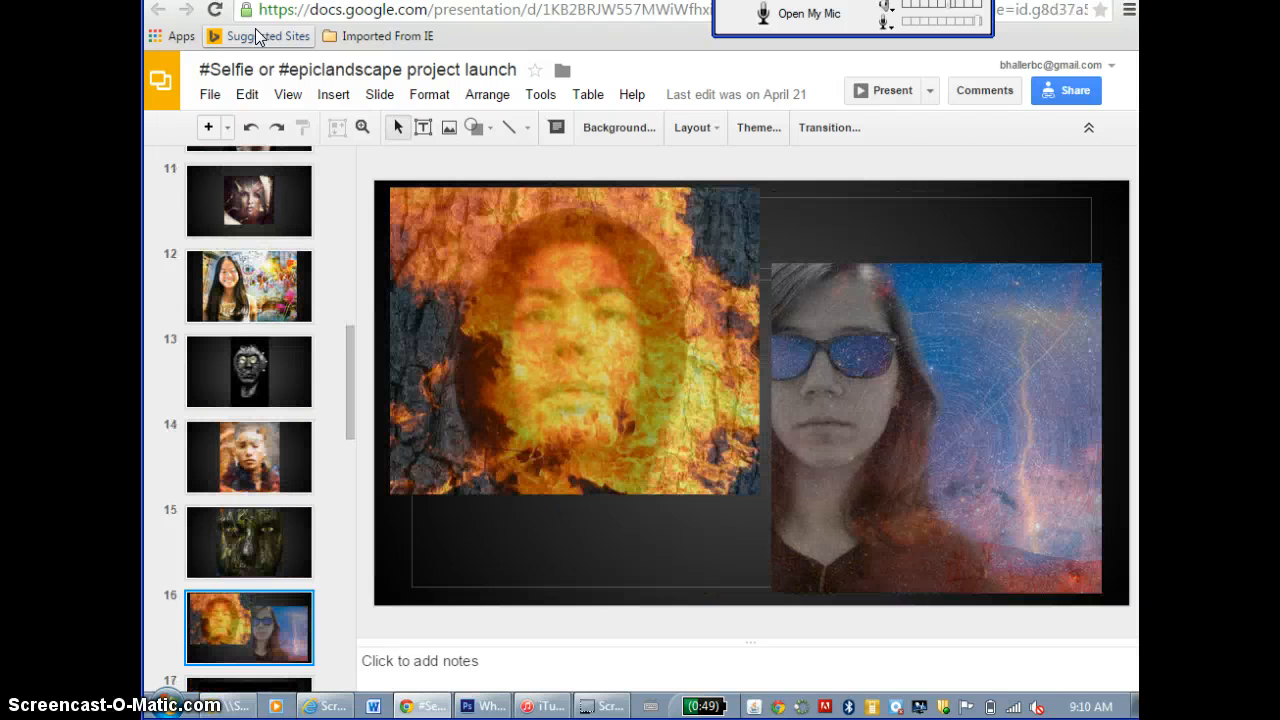
key("Down")
key("Down")
key("Down")
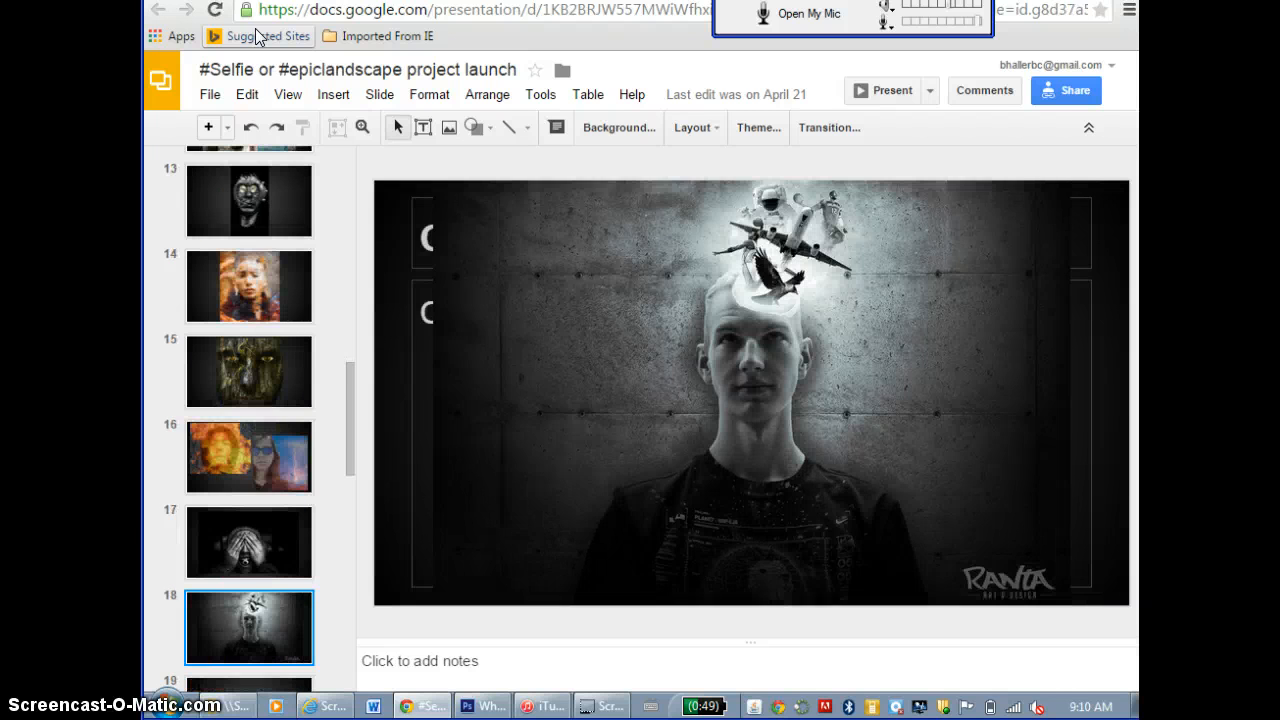
Examine the epic landscape brief and example images, ending with the "Your Job" instructions on slide 30.
key("Down")
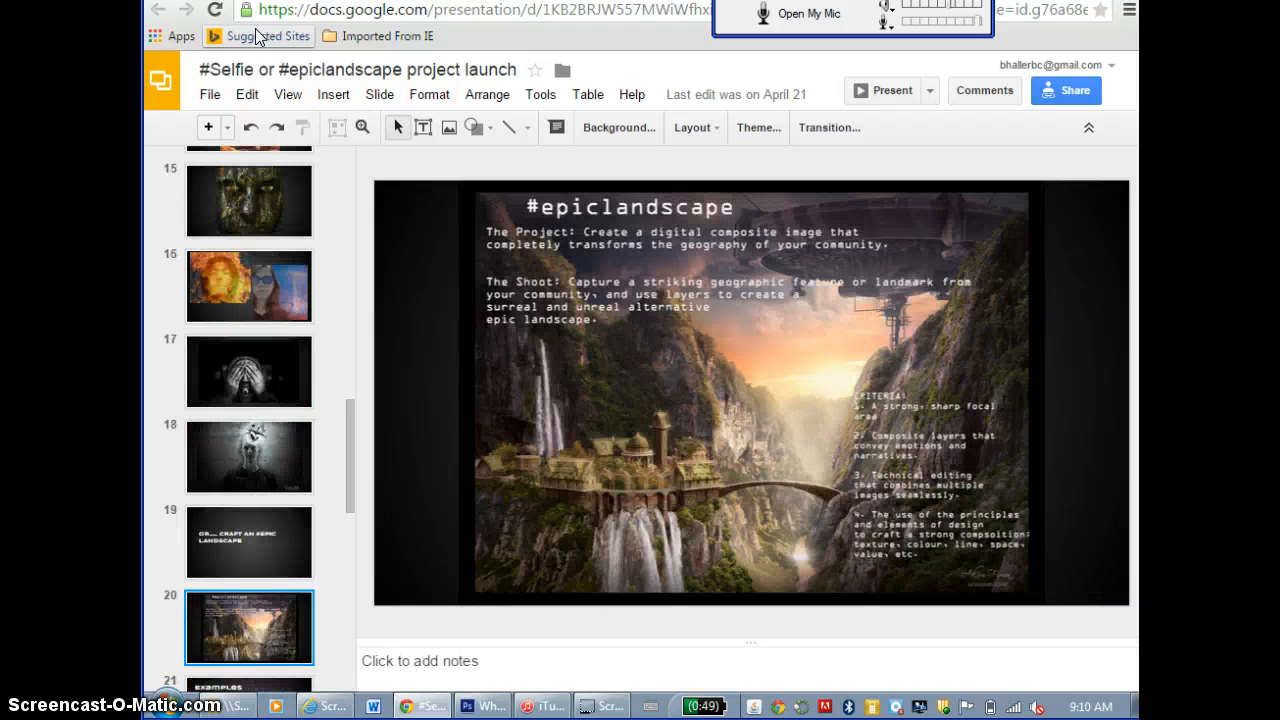
key("Down")
key("Down")
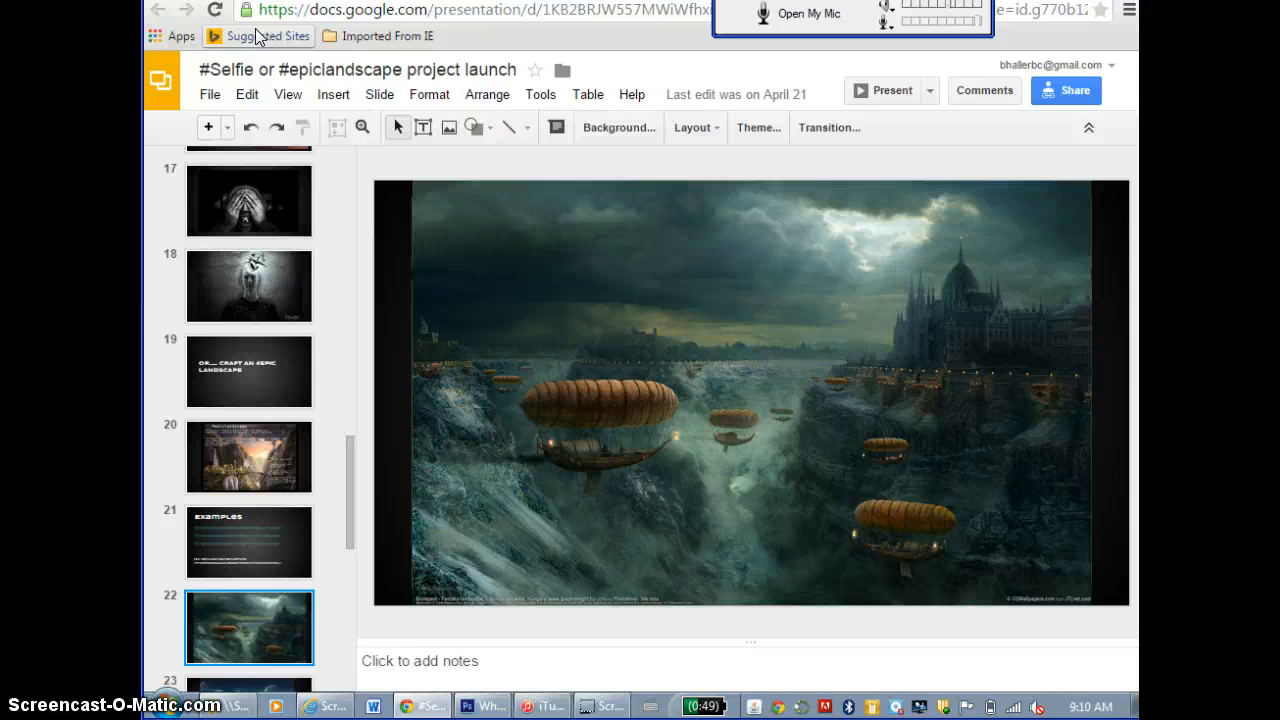
key("Down")
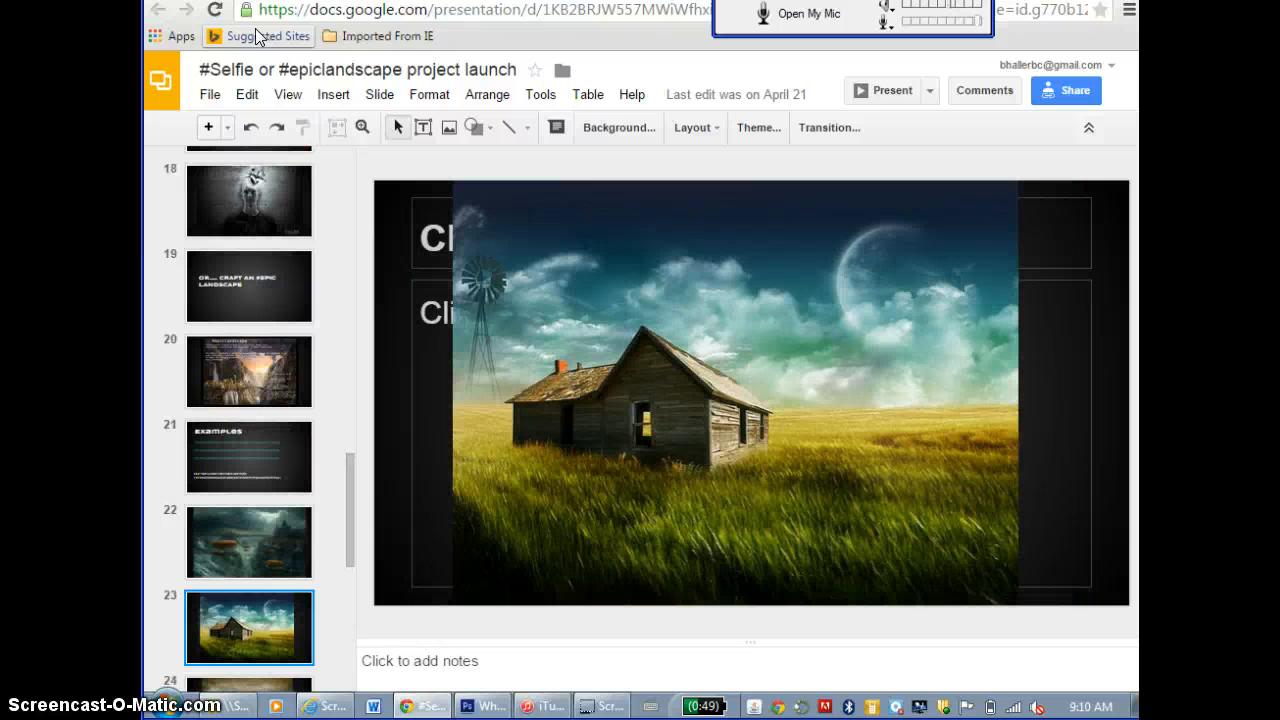
key("Down")
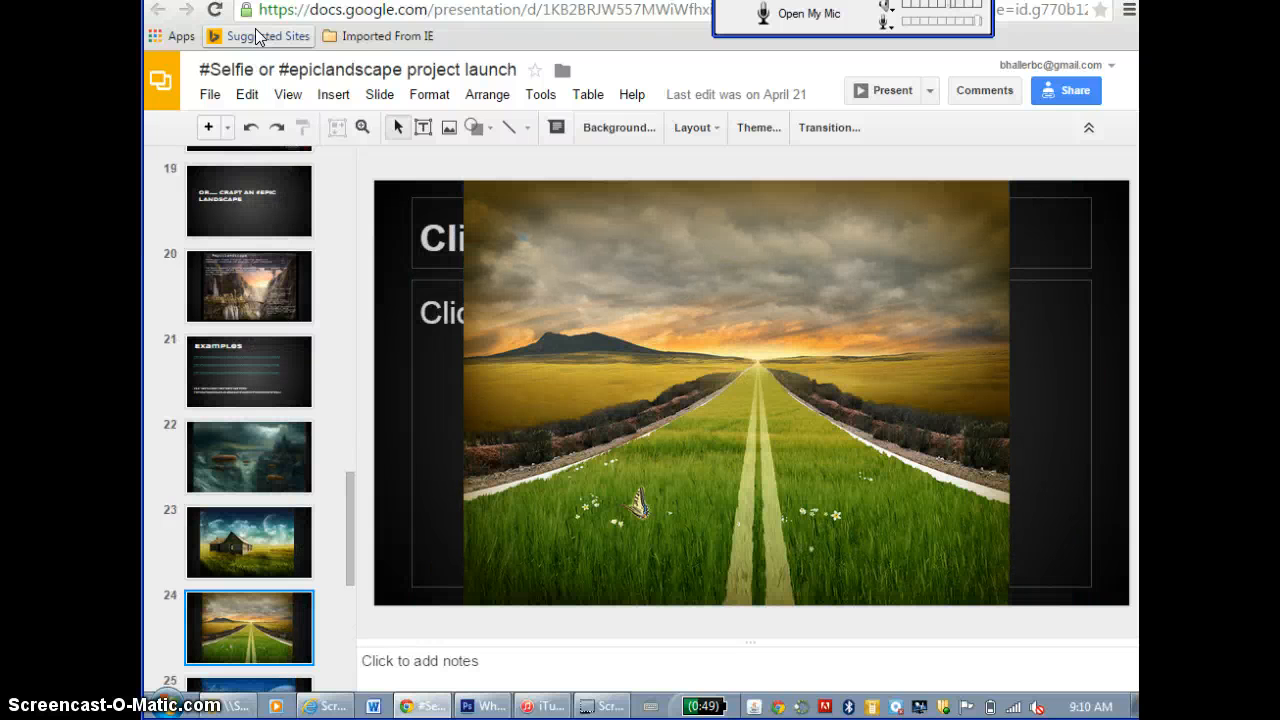
key("Down")
key("Down")
key("Down")
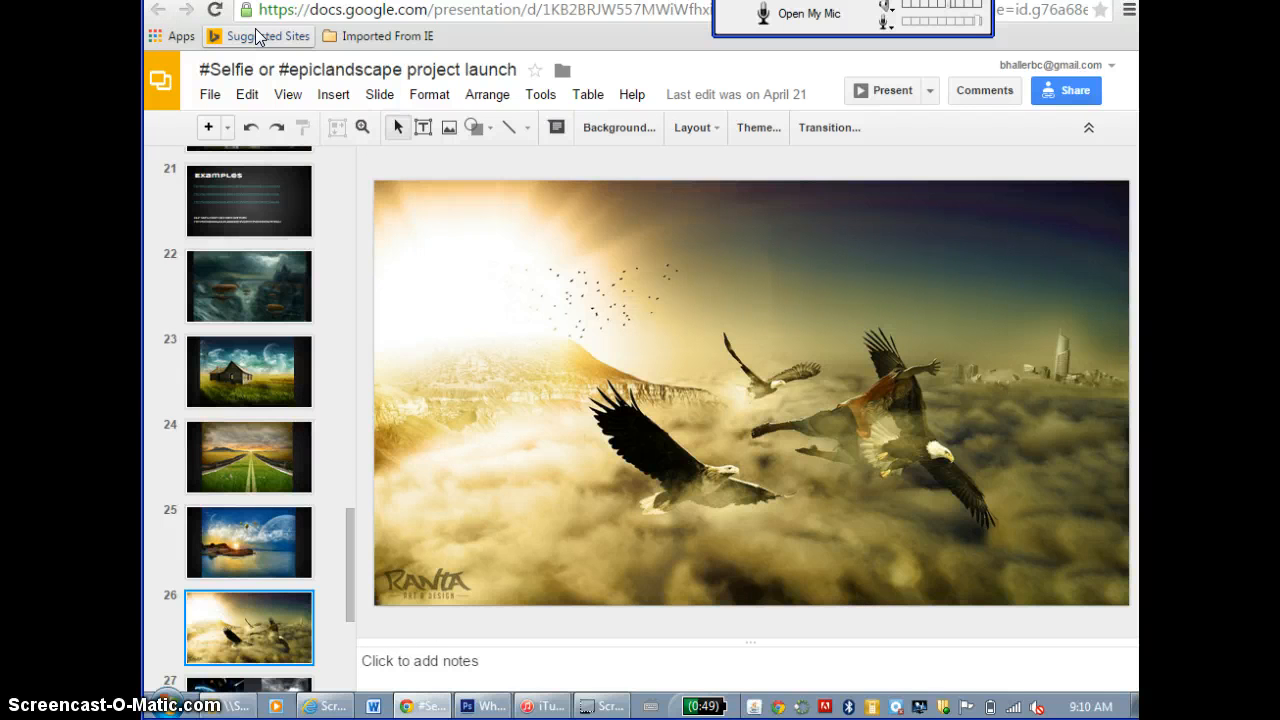
key("Down")
key("Down")
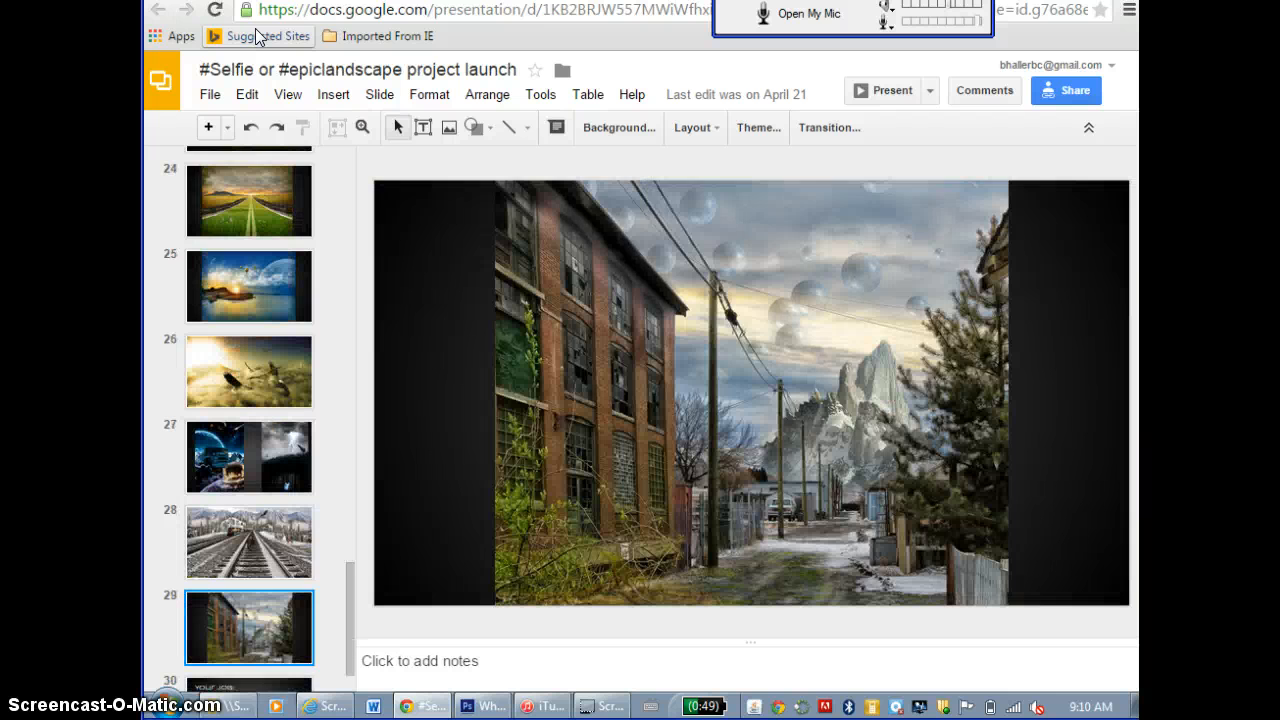
key("Down")
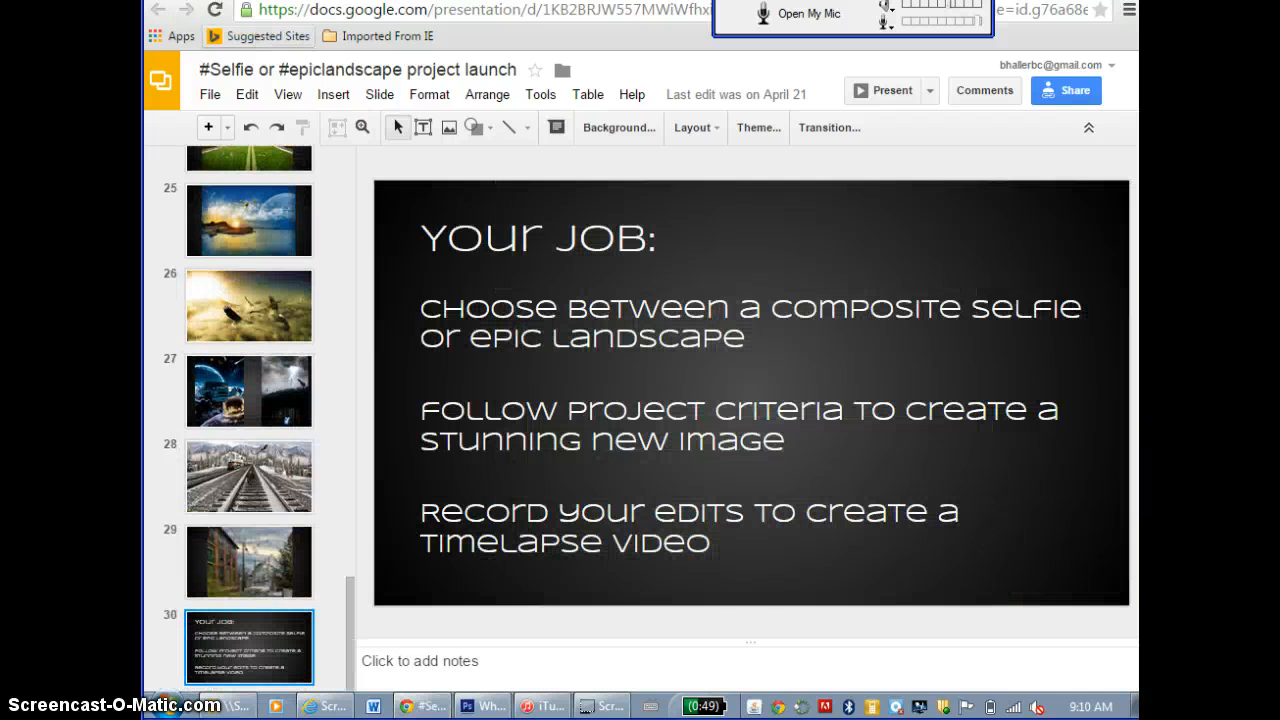
Switch to Photoshop, view the finished bubble-in-hand composite and close the wheat field document without saving its changes.
left_click(486, 708)
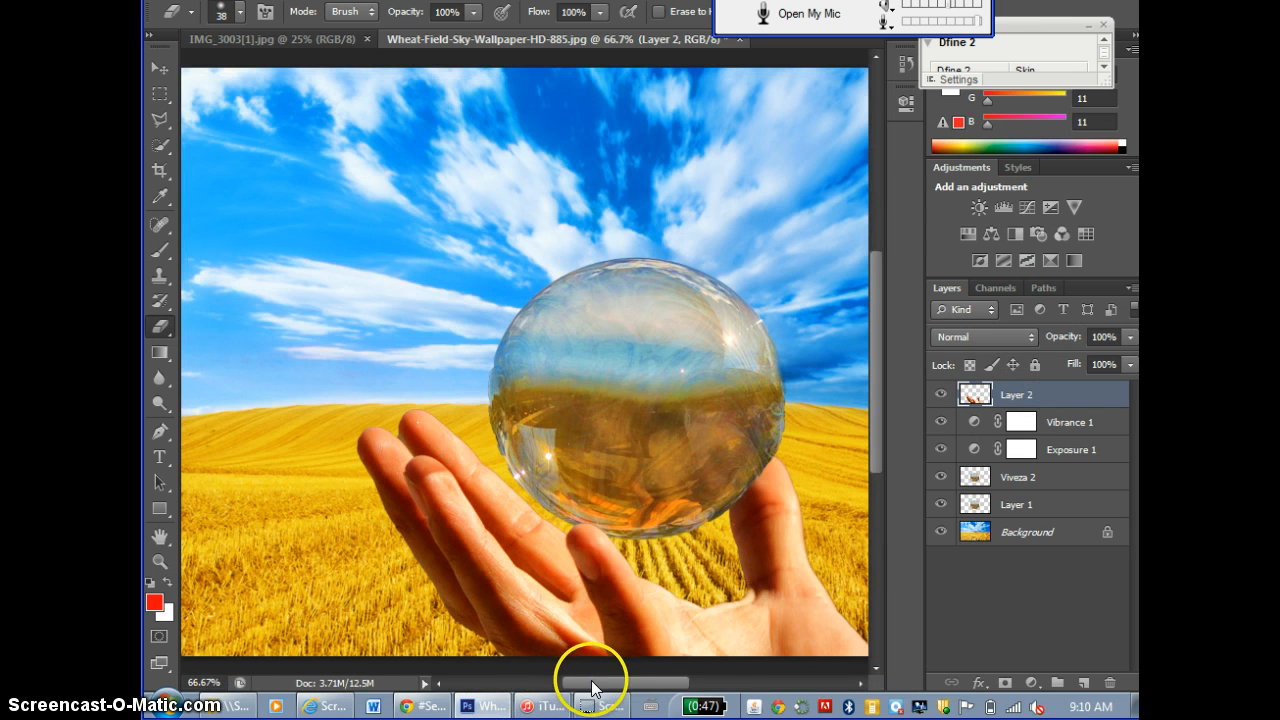
left_click_drag(586, 686, 615, 686)
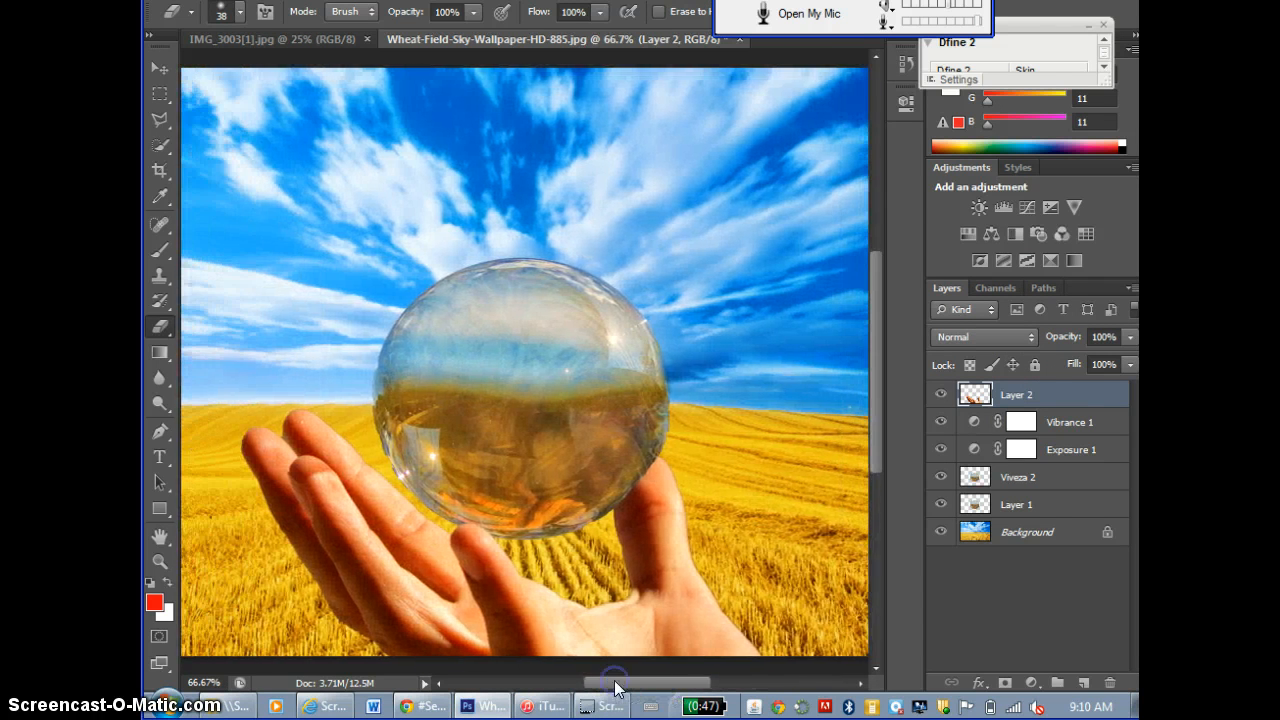
left_click(738, 39)
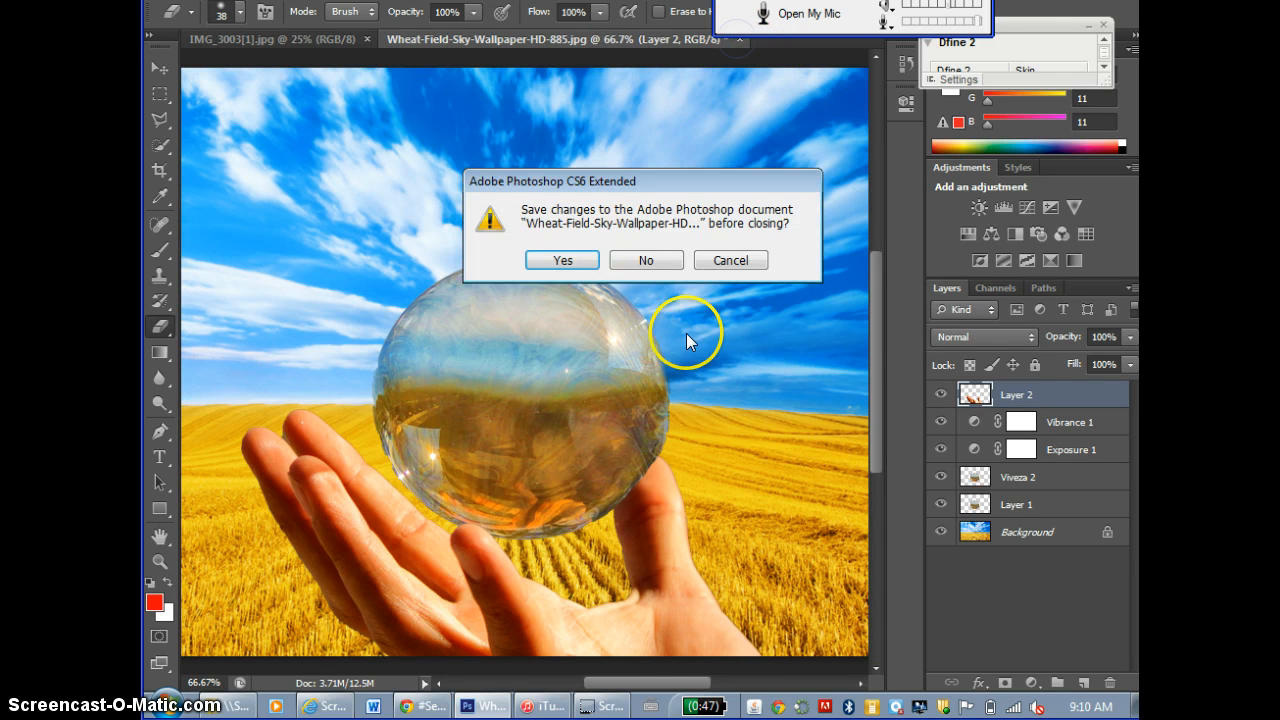
left_click(646, 260)
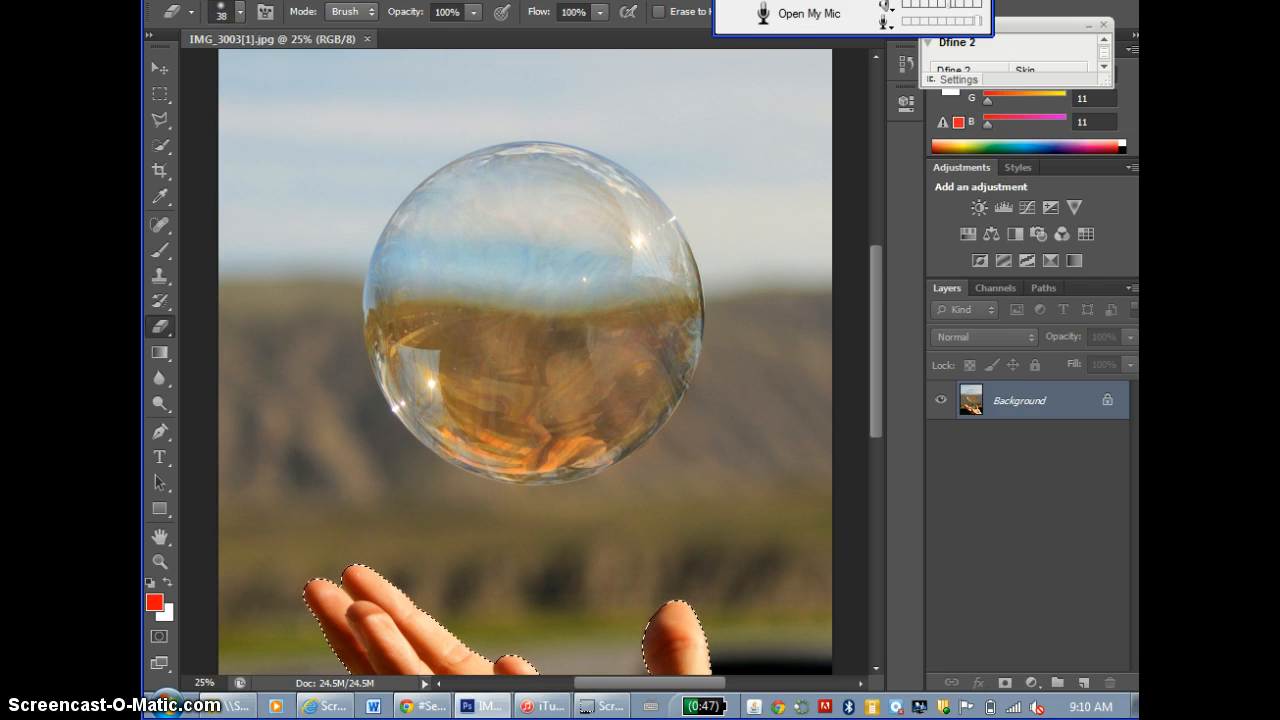
Open the image Wheat-Field-Sky-Wallpaper-HD-885.jpg from the Desktop.
left_click(1080, 1)
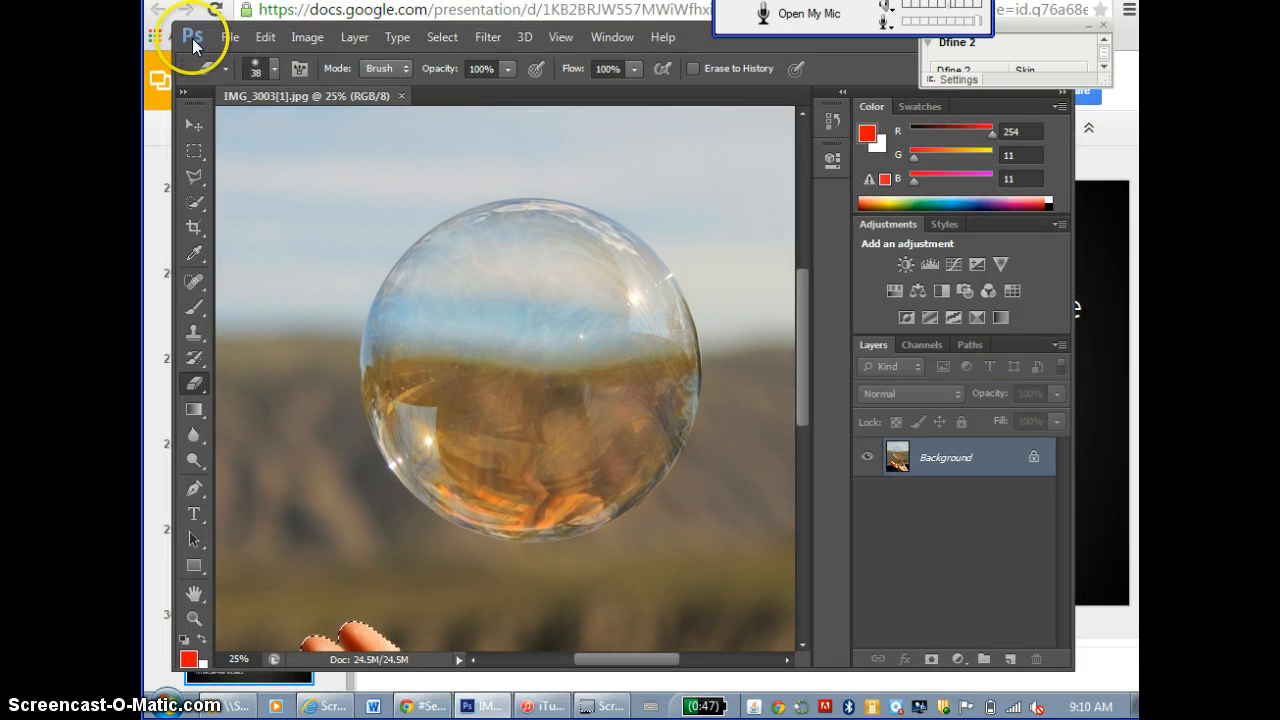
left_click(230, 37)
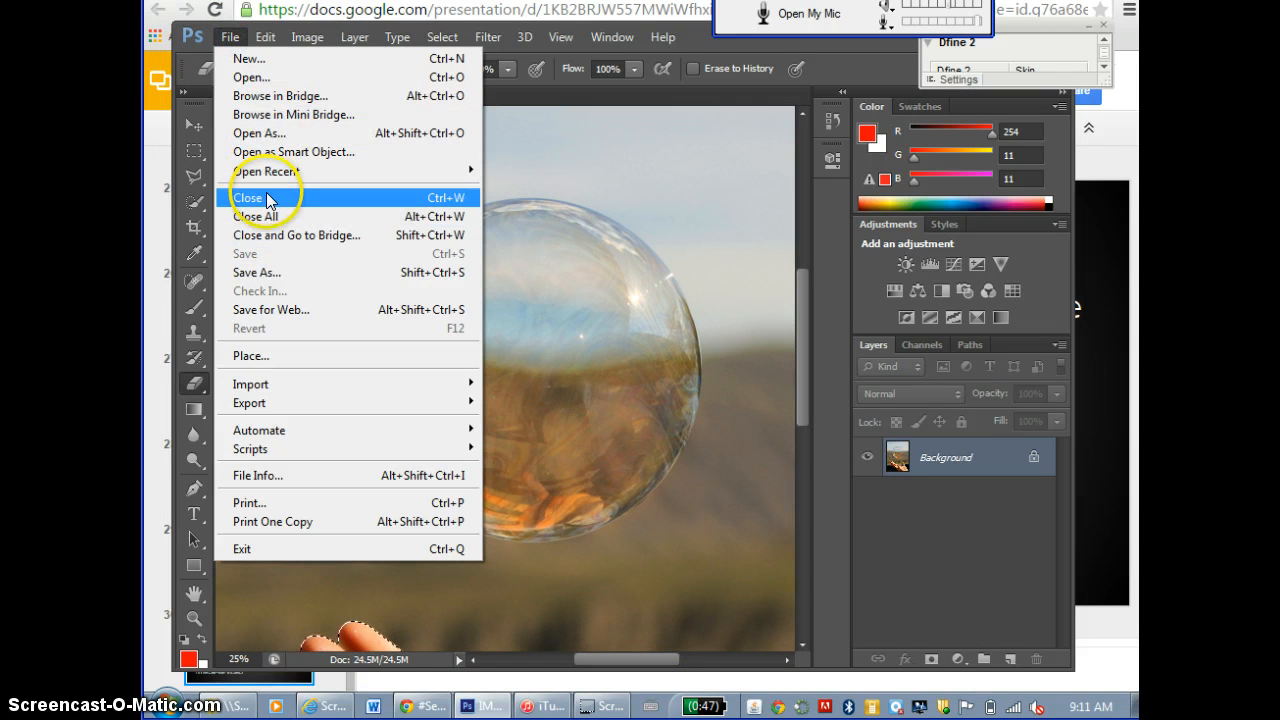
left_click(275, 77)
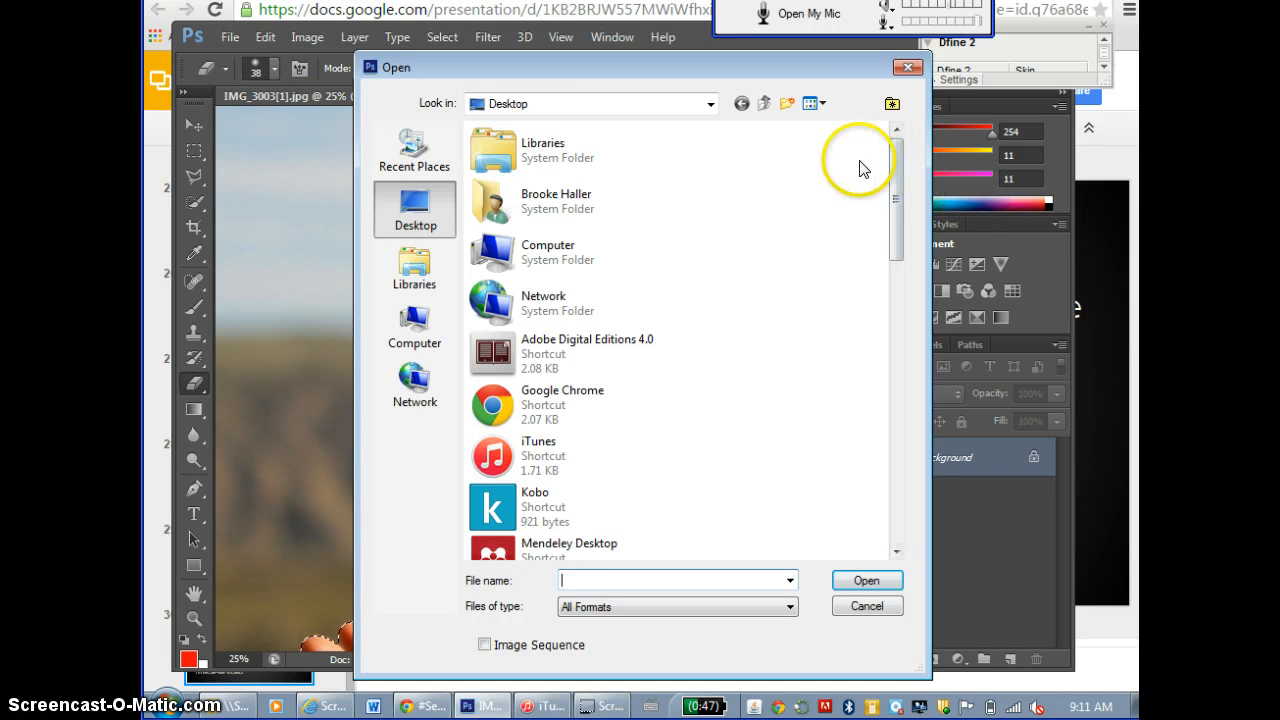
left_click_drag(889, 158, 891, 460)
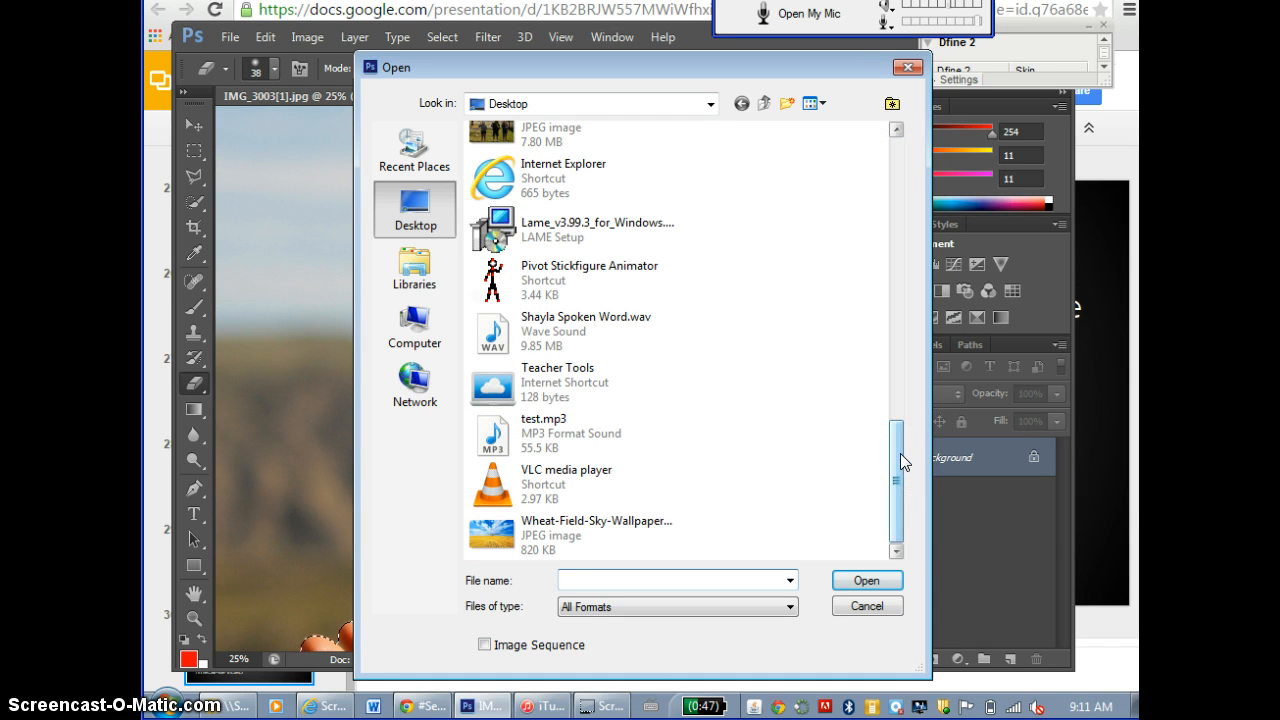
left_click(580, 522)
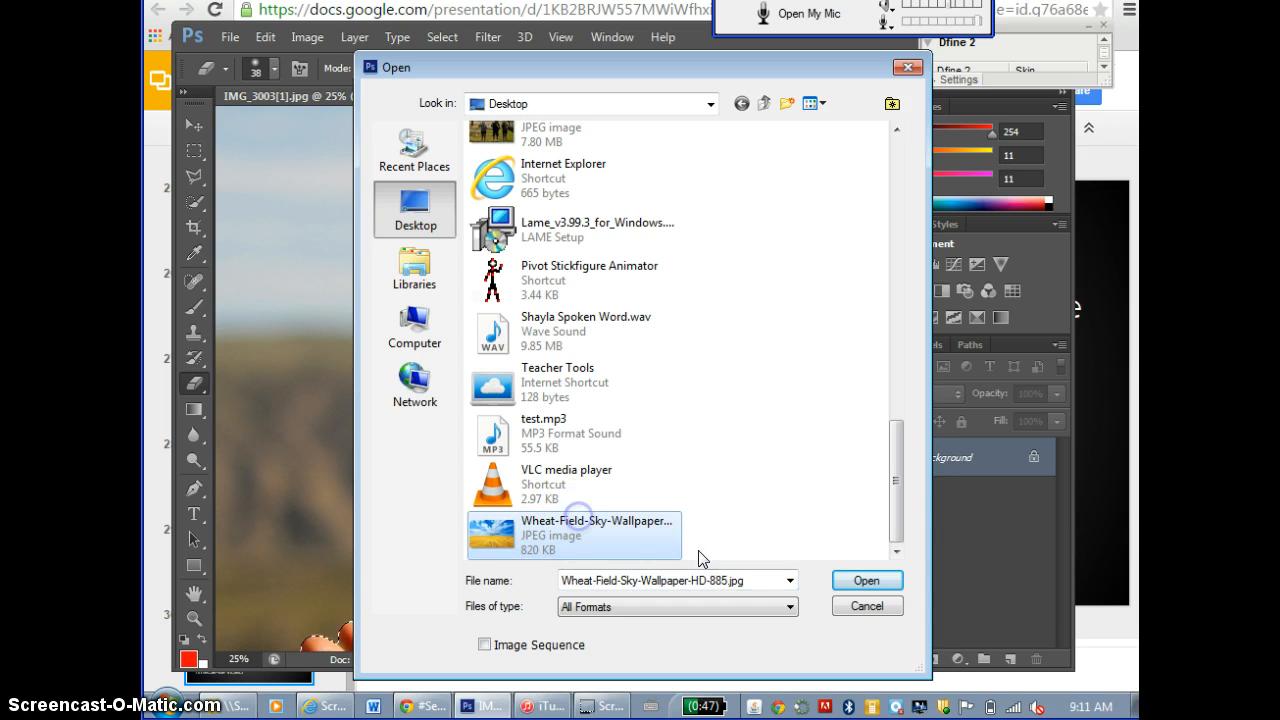
left_click(847, 581)
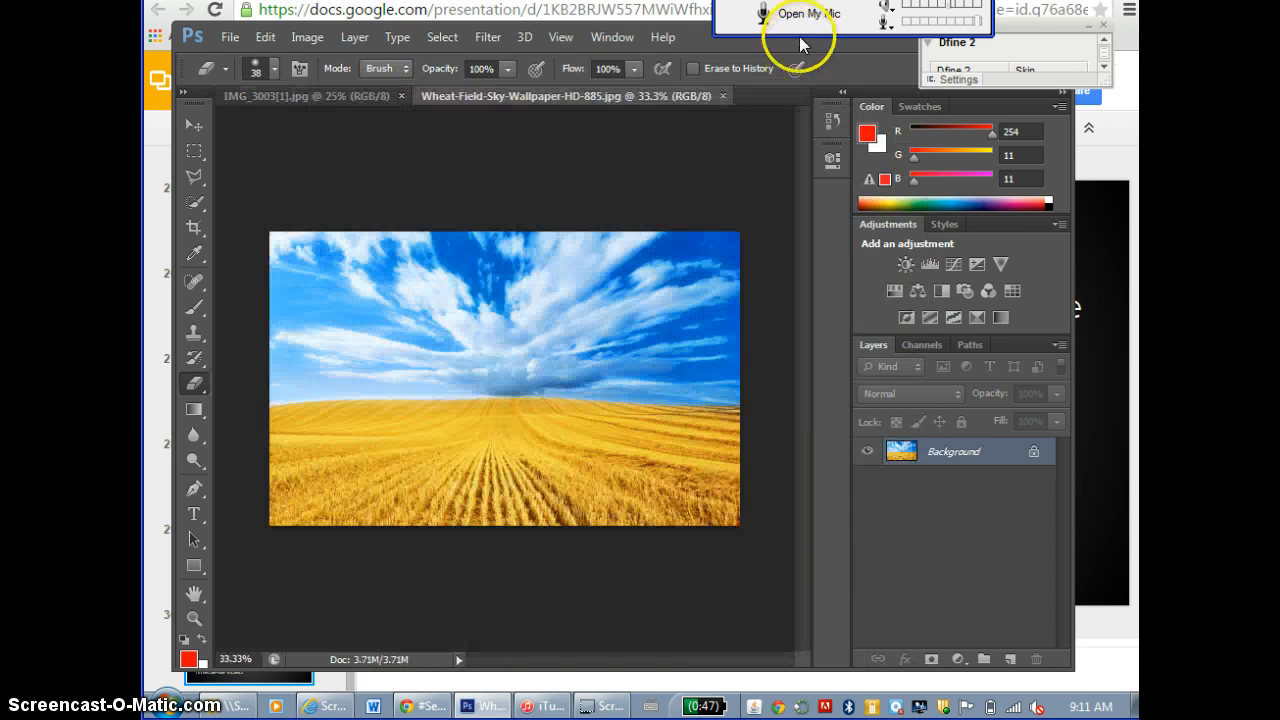
Move and enlarge the Photoshop window so it fills the screen with its menu bar still reachable.
left_click_drag(712, 42, 680, 108)
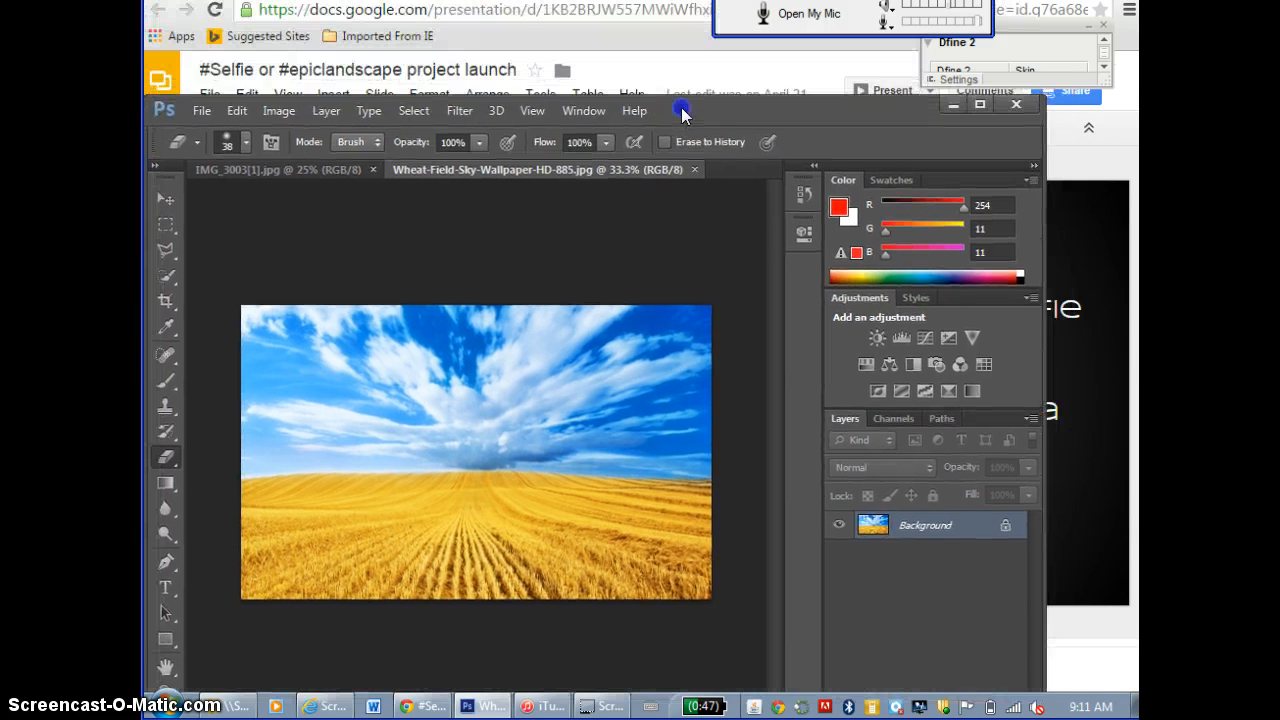
left_click(982, 102)
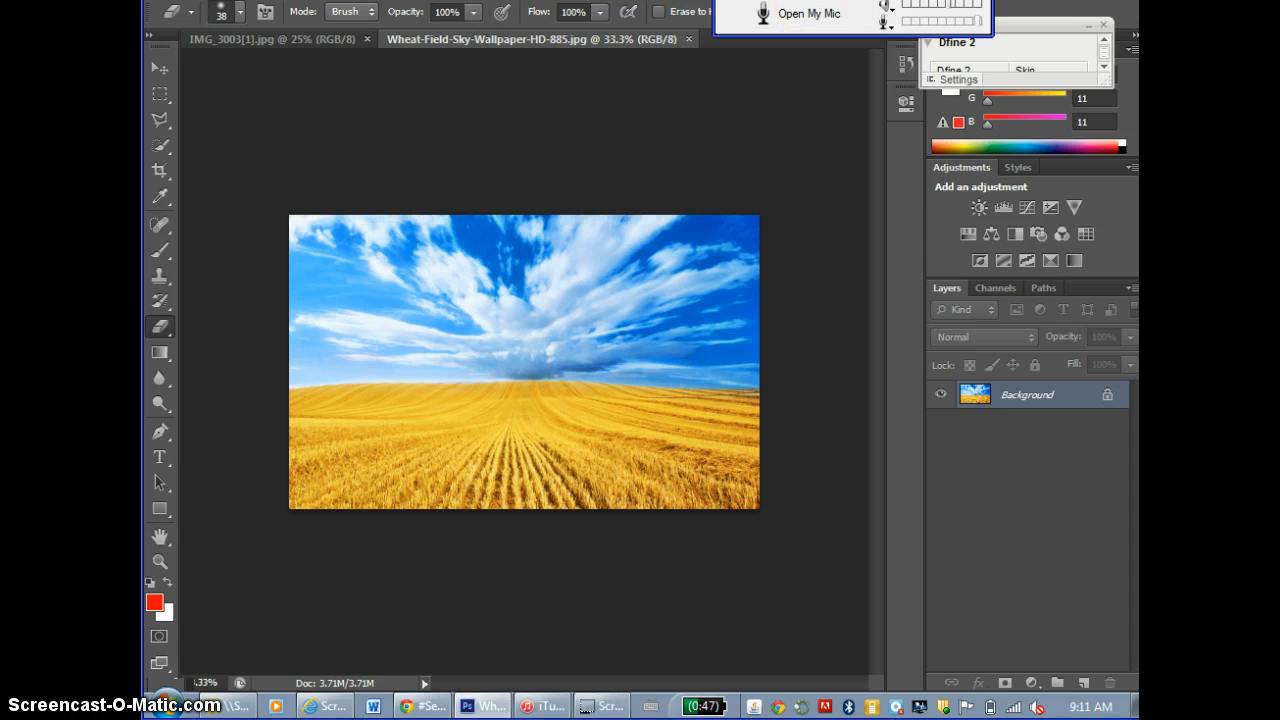
key("f")
left_click(700, 99)
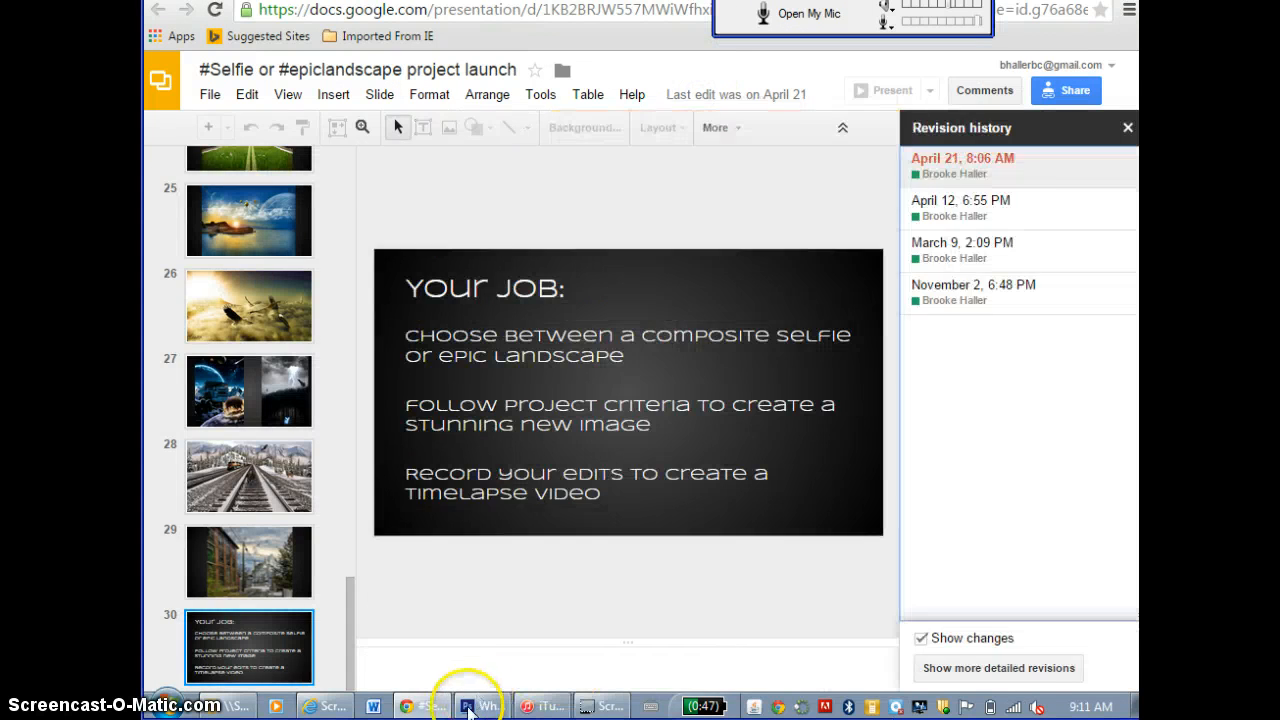
left_click(466, 704)
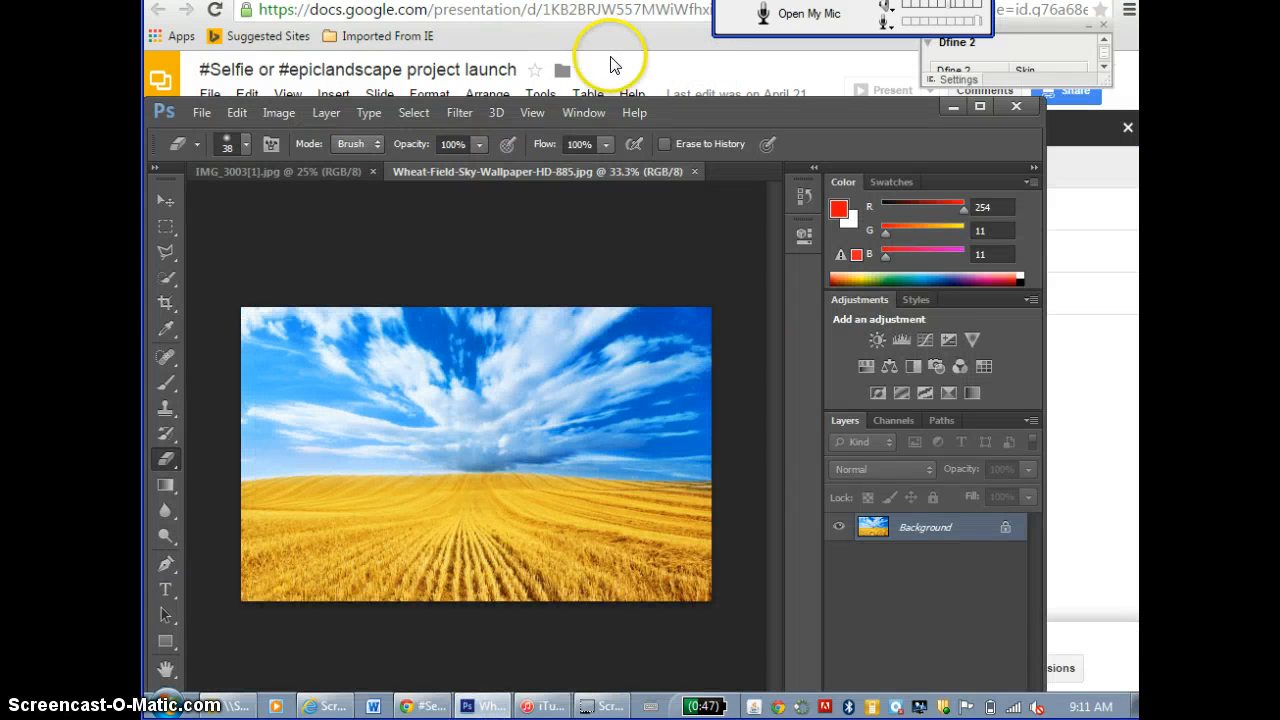
left_click_drag(674, 101, 672, 5)
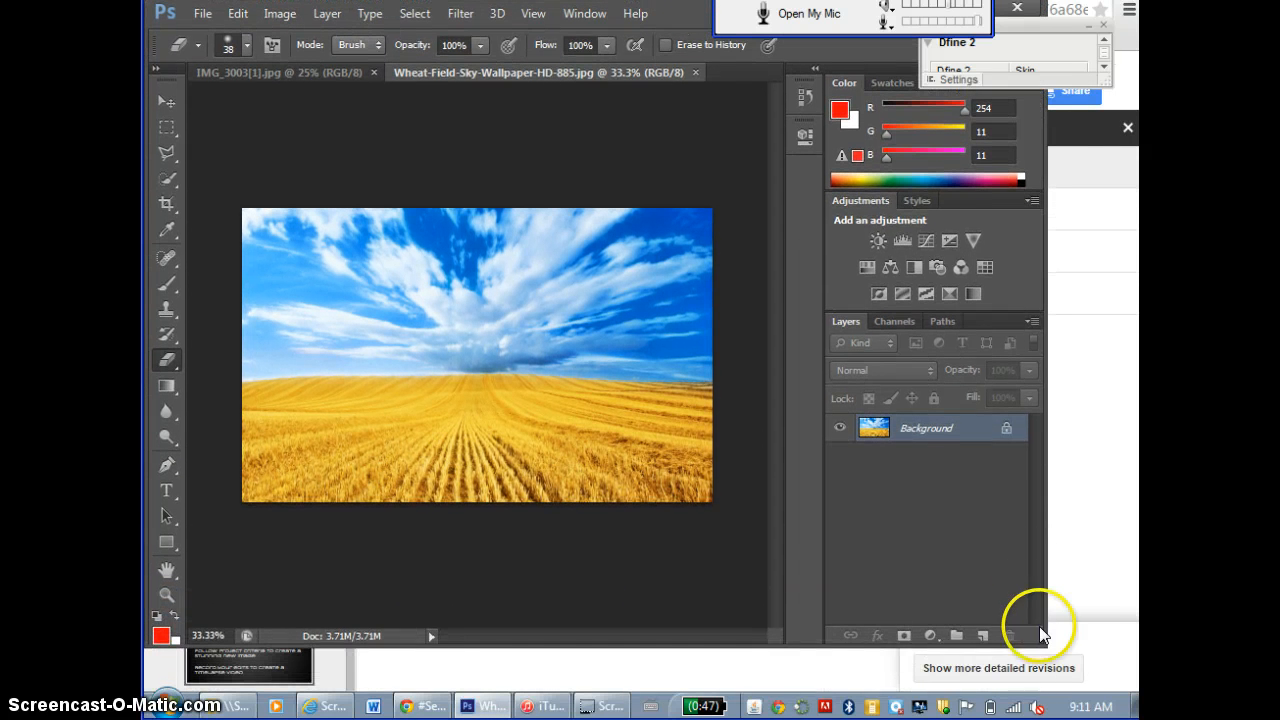
left_click_drag(1045, 645, 1137, 688)
left_click(580, 88)
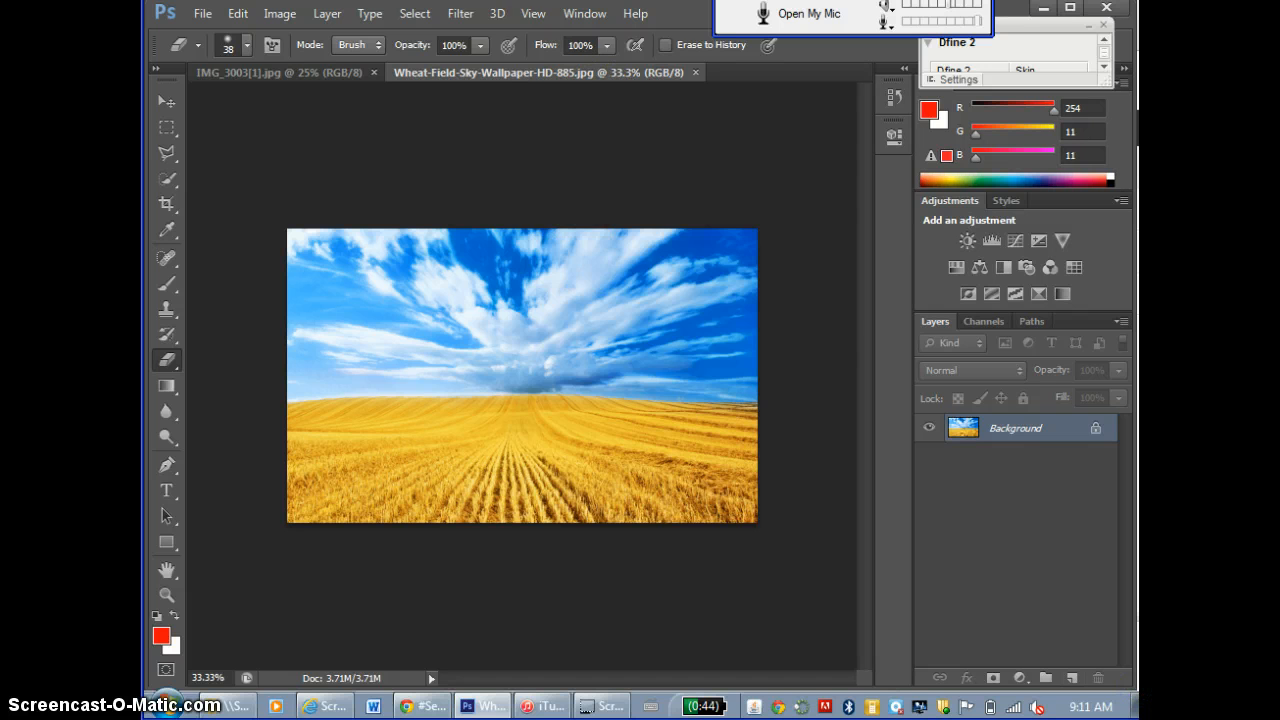
Fit both the wheat field image and the bubble-and-hand image on screen, then return to the wheat field.
left_click(531, 13)
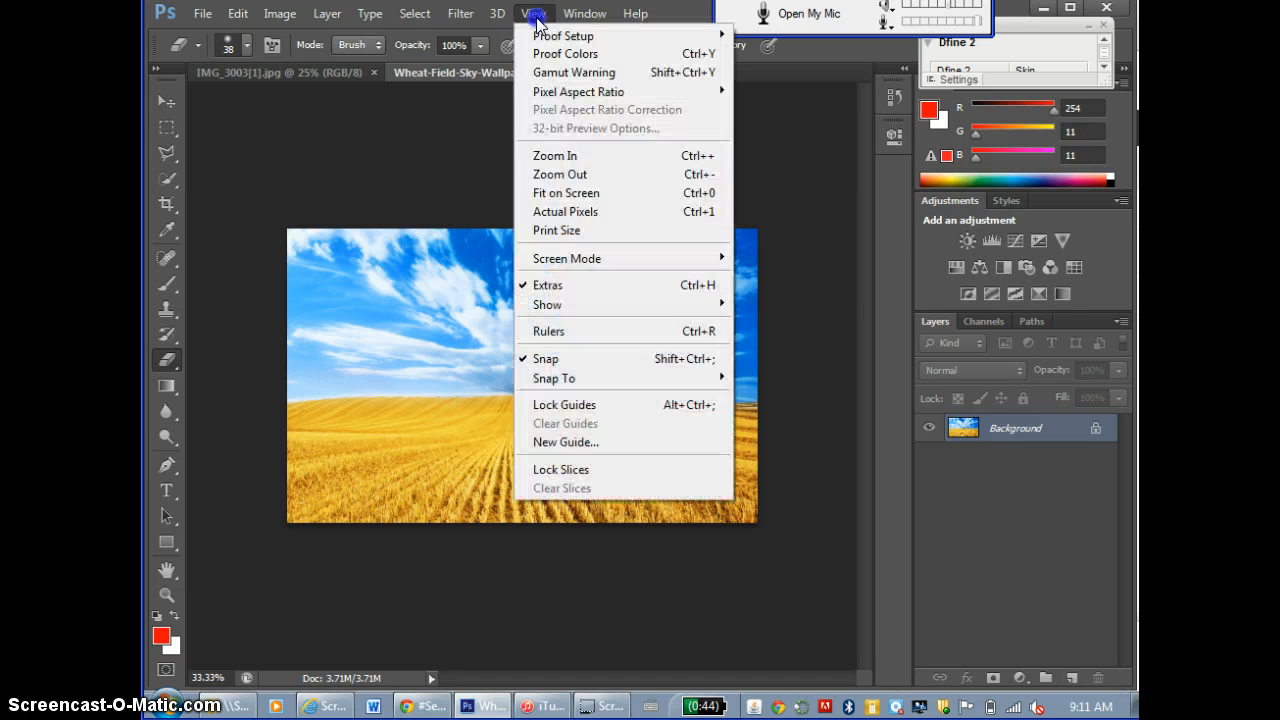
left_click(554, 192)
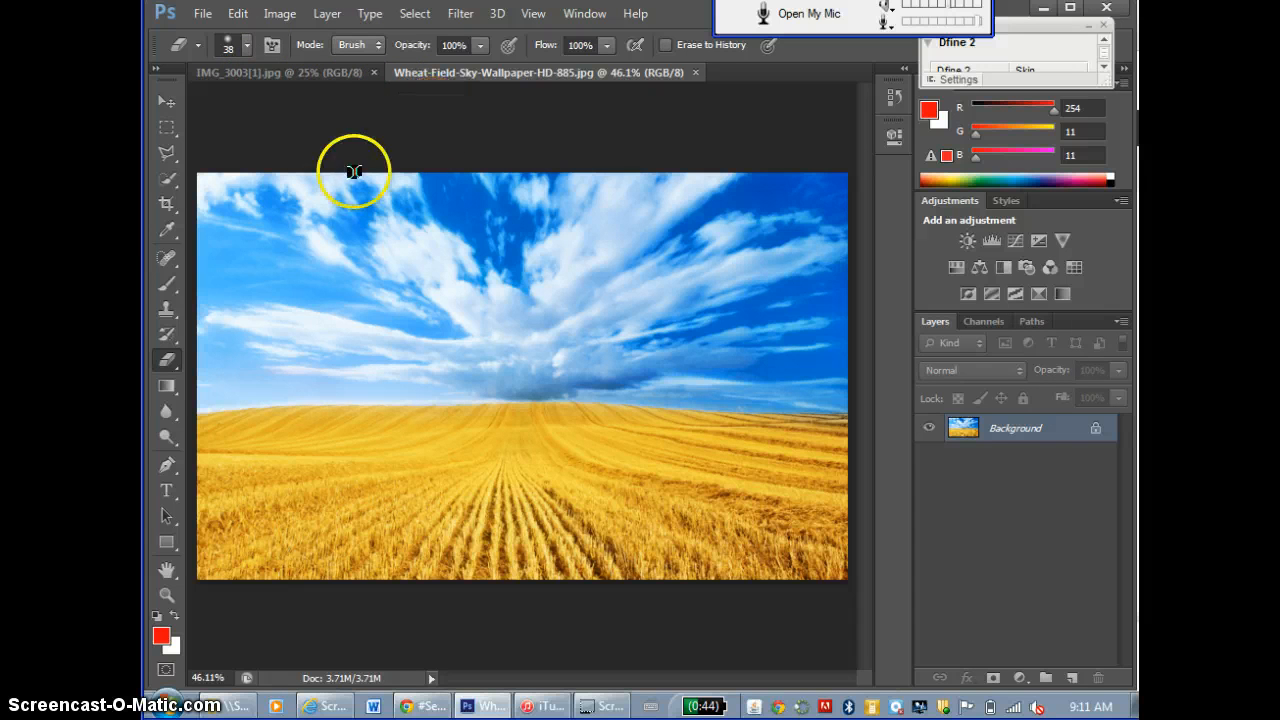
left_click(281, 70)
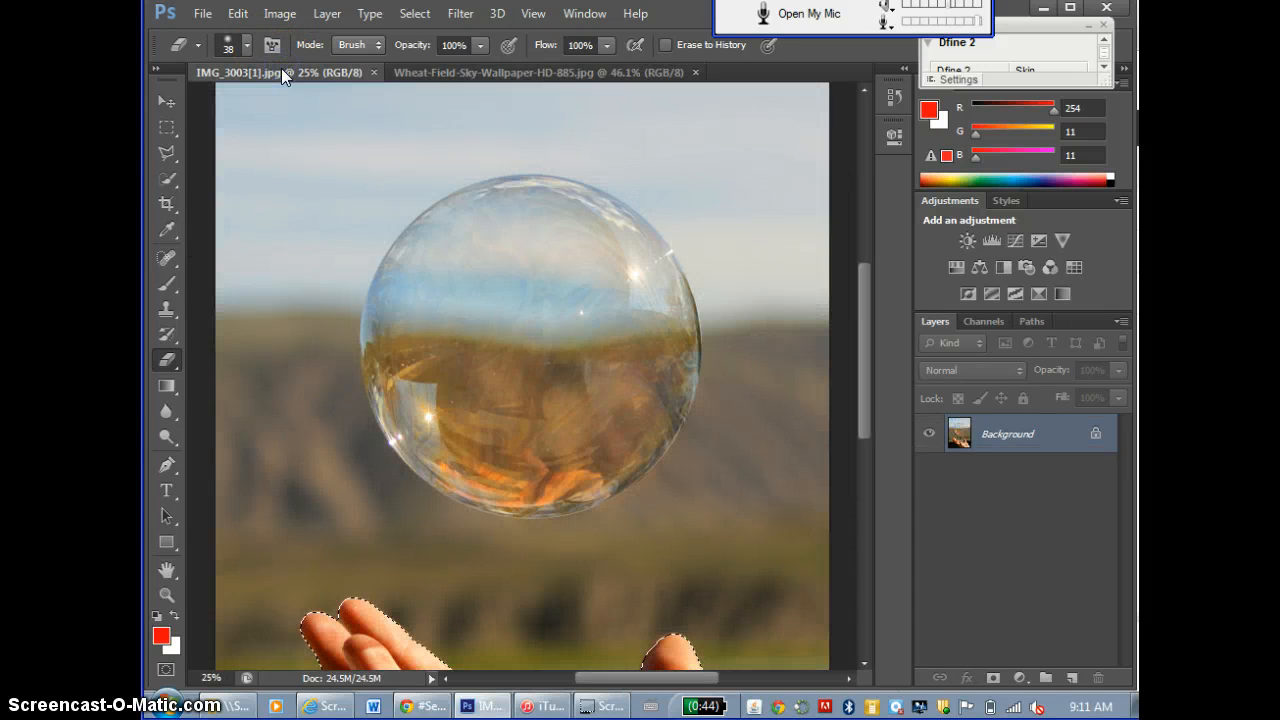
left_click(531, 13)
left_click(580, 194)
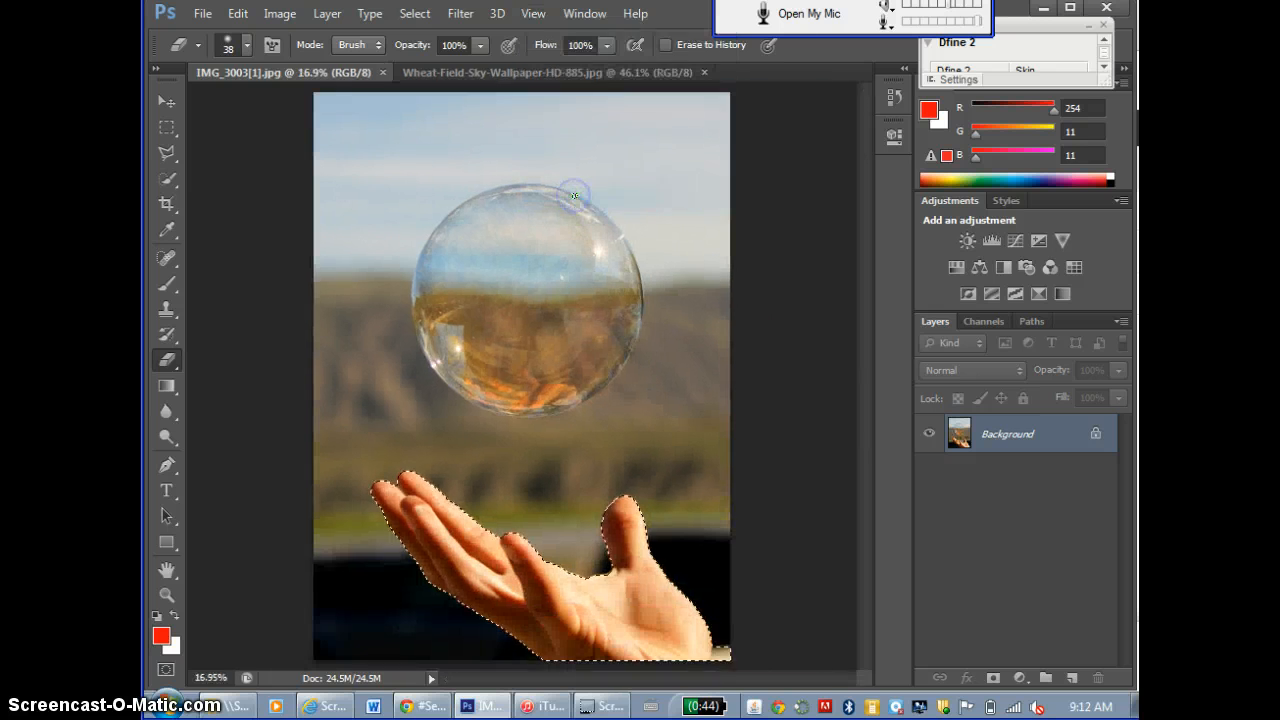
left_click(615, 70)
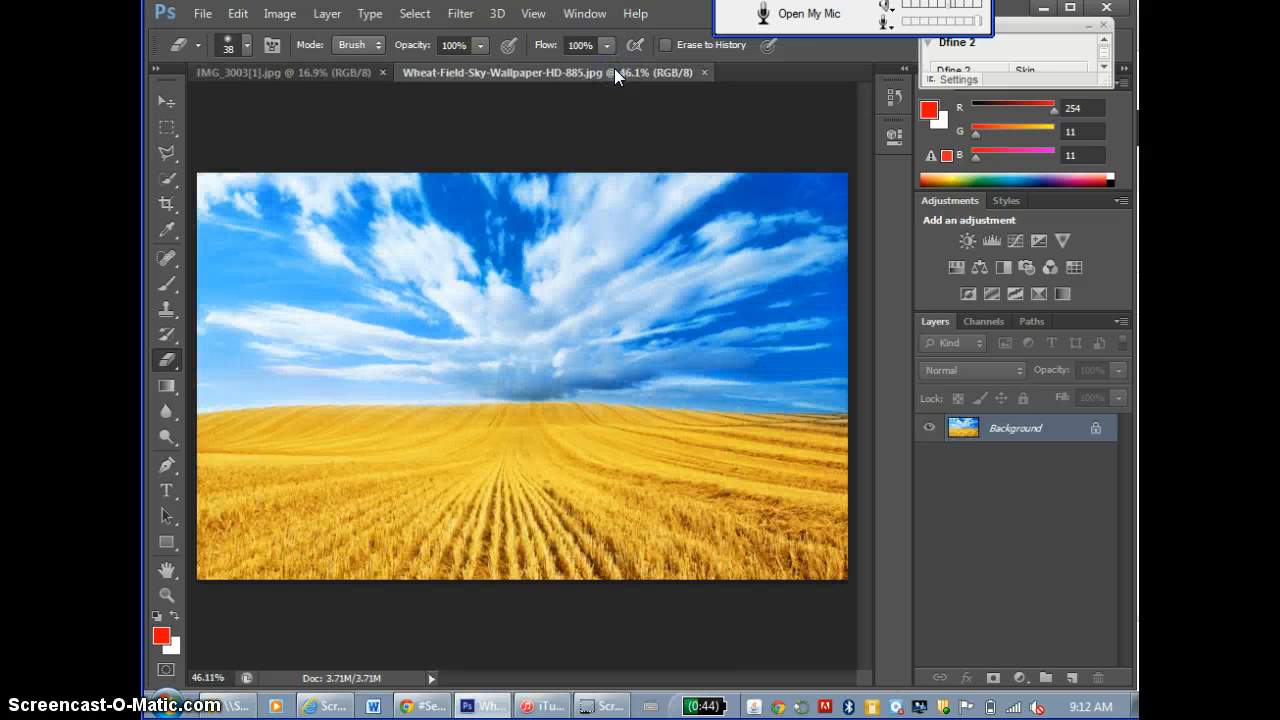
Clear the hand selection in IMG_3003[1].jpg and select nearly the whole bubble-and-hand picture with a rectangular marquee.
left_click(300, 75)
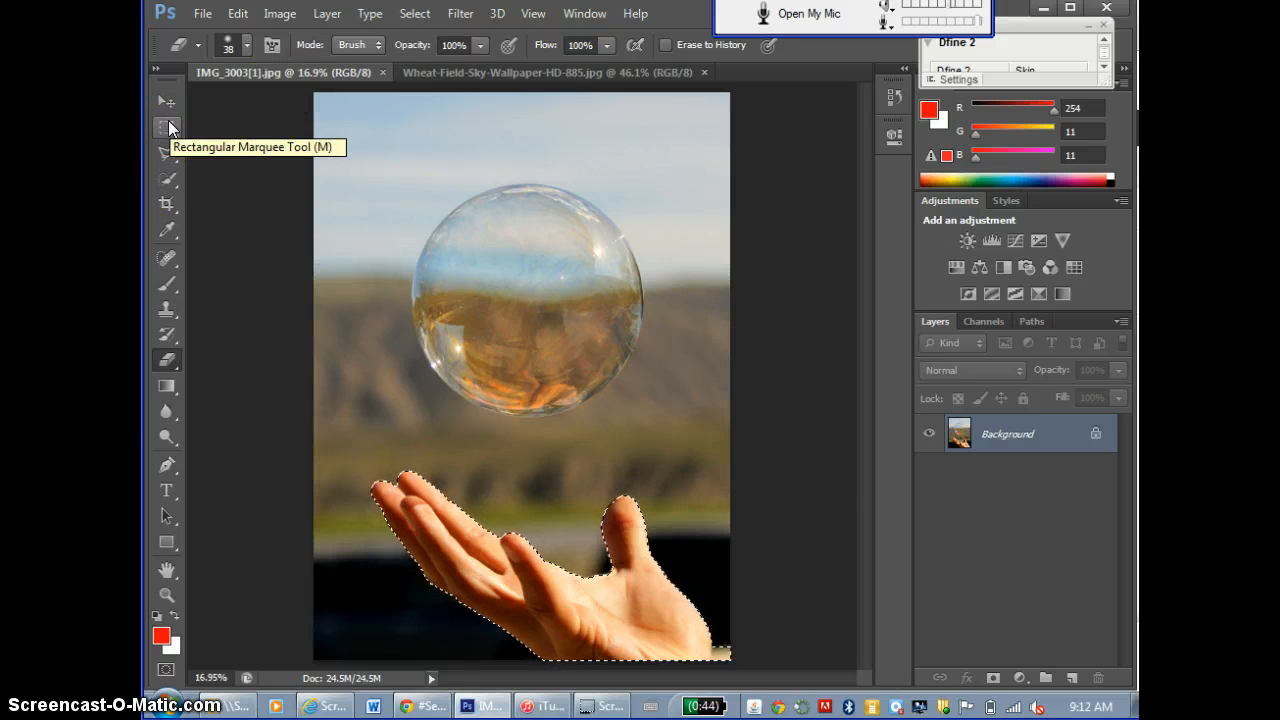
left_click(423, 27)
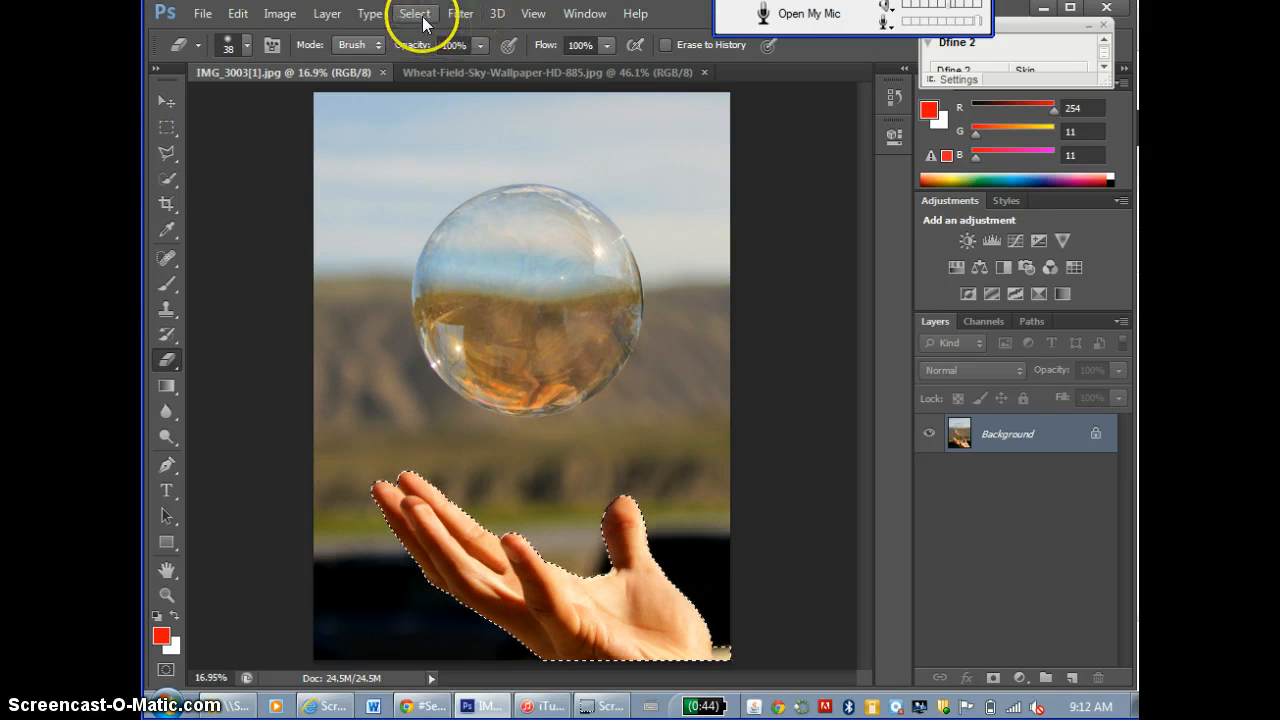
left_click(426, 52)
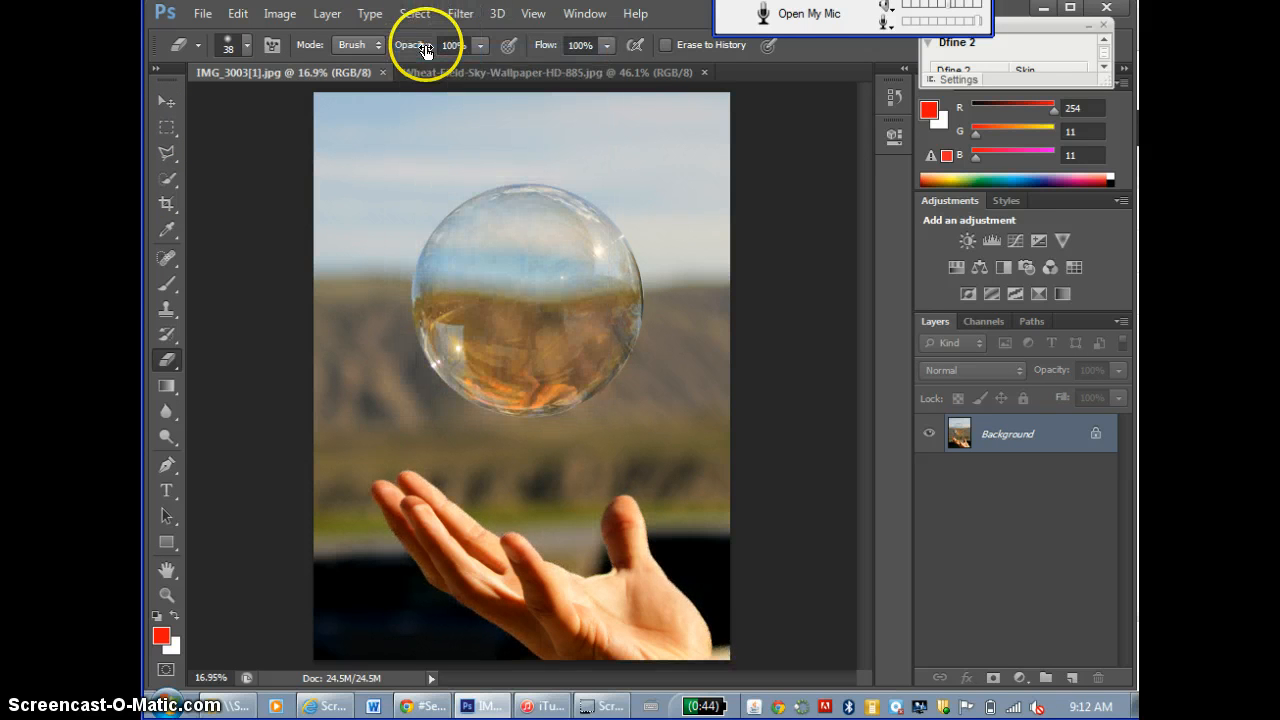
left_click(159, 131)
left_click_drag(324, 93, 735, 686)
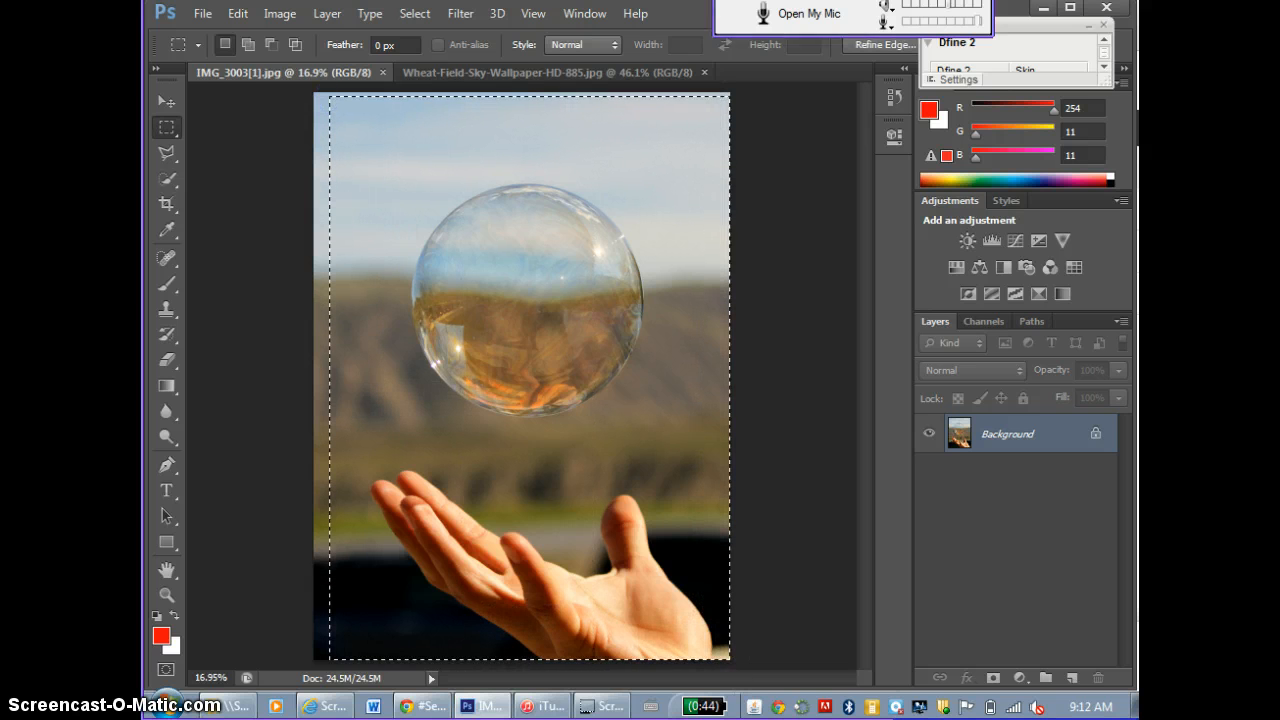
Copy the selected bubble-and-hand area and paste it into the wheat field document as a new layer.
left_click(240, 15)
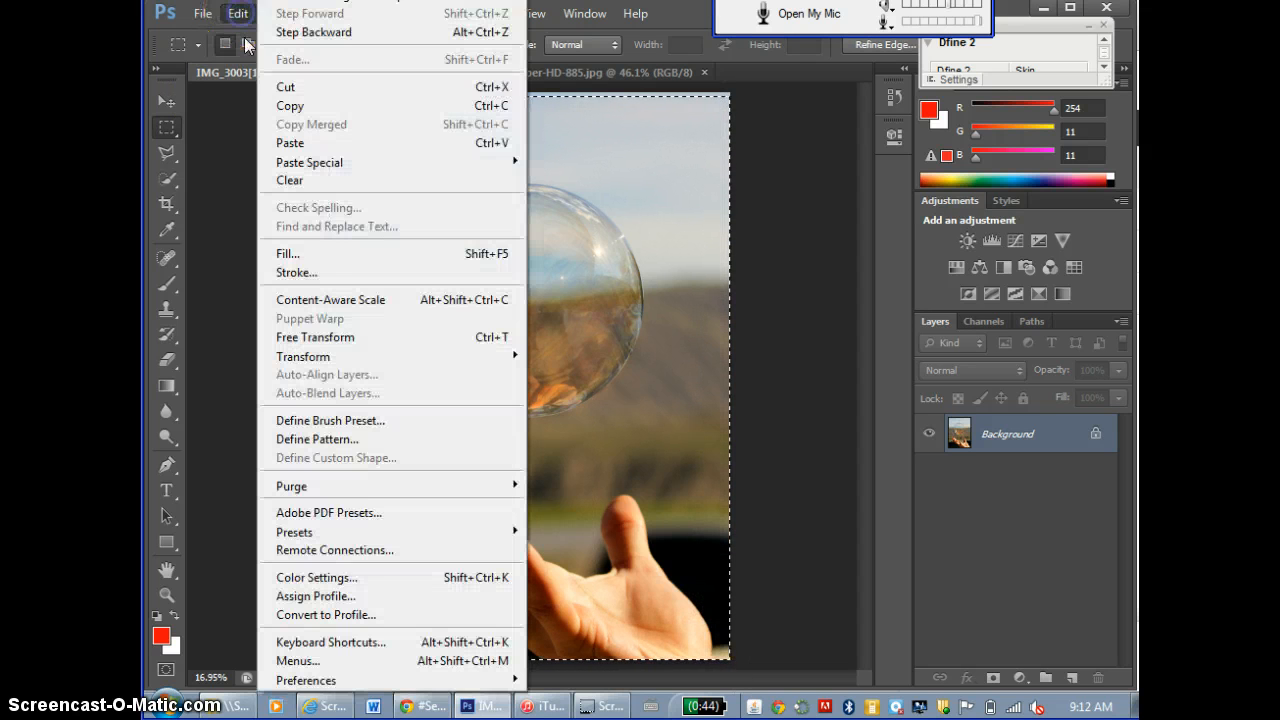
left_click(300, 108)
left_click(525, 72)
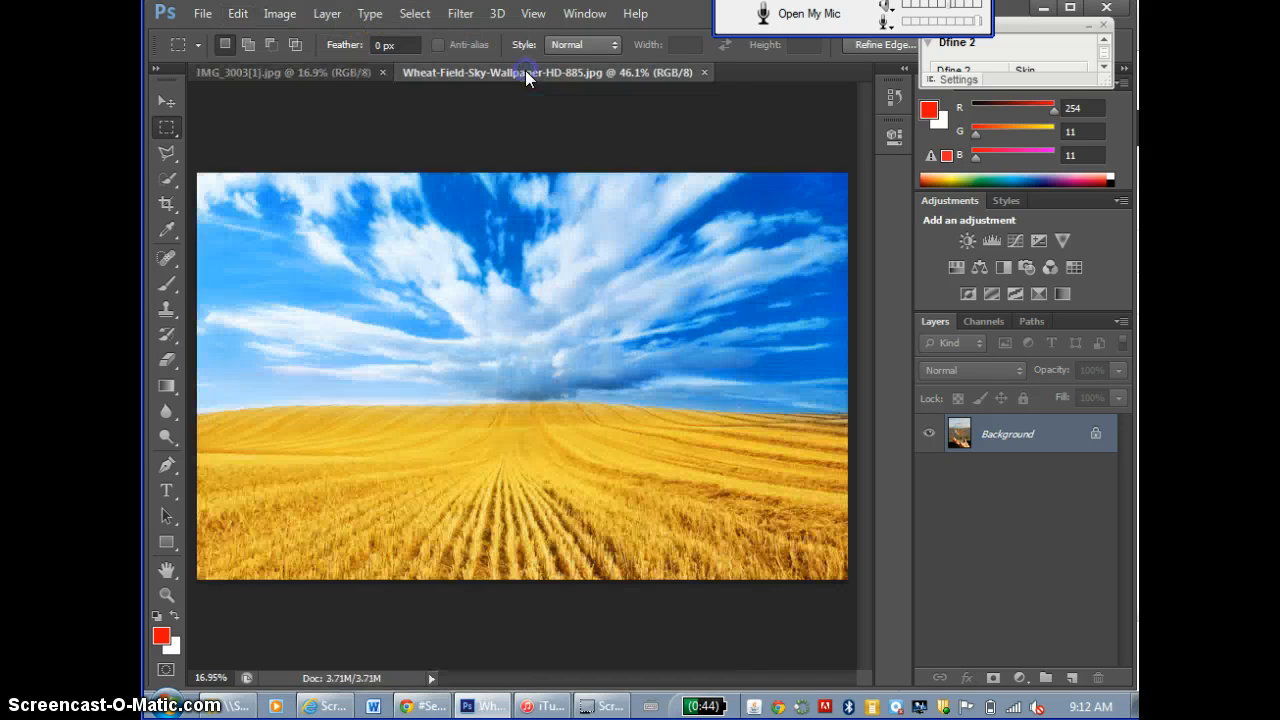
left_click(238, 13)
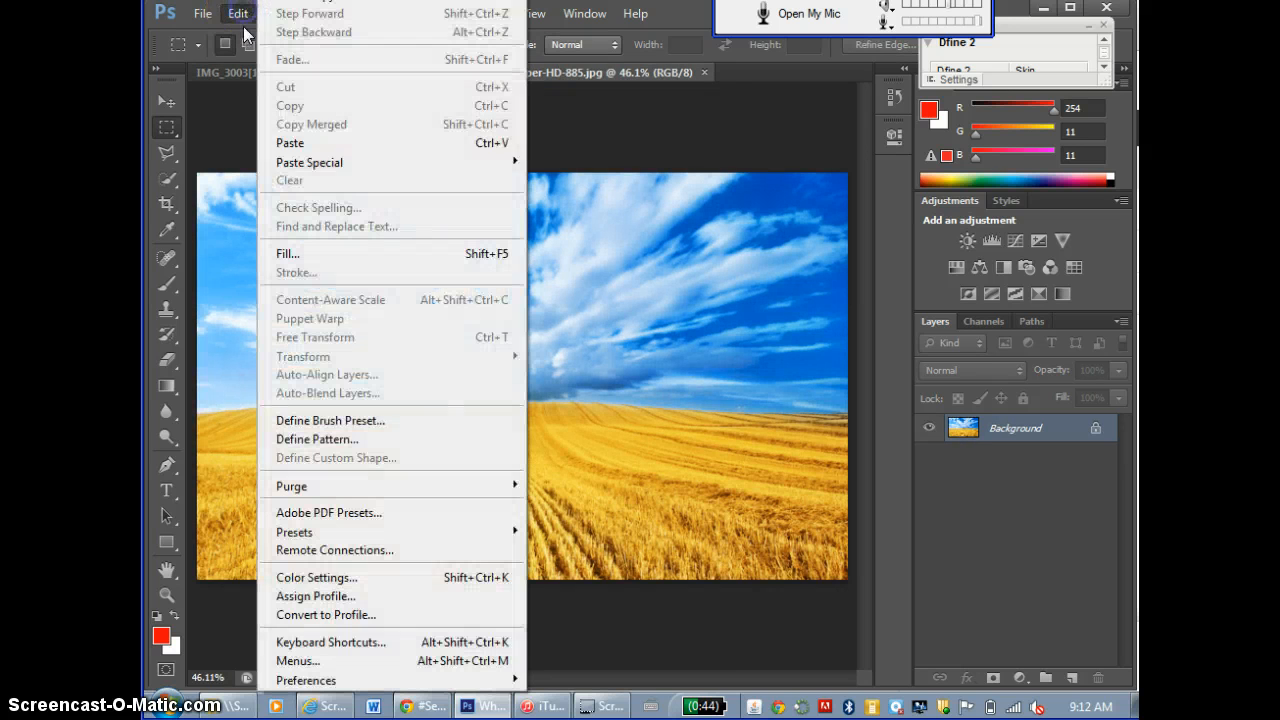
left_click(290, 144)
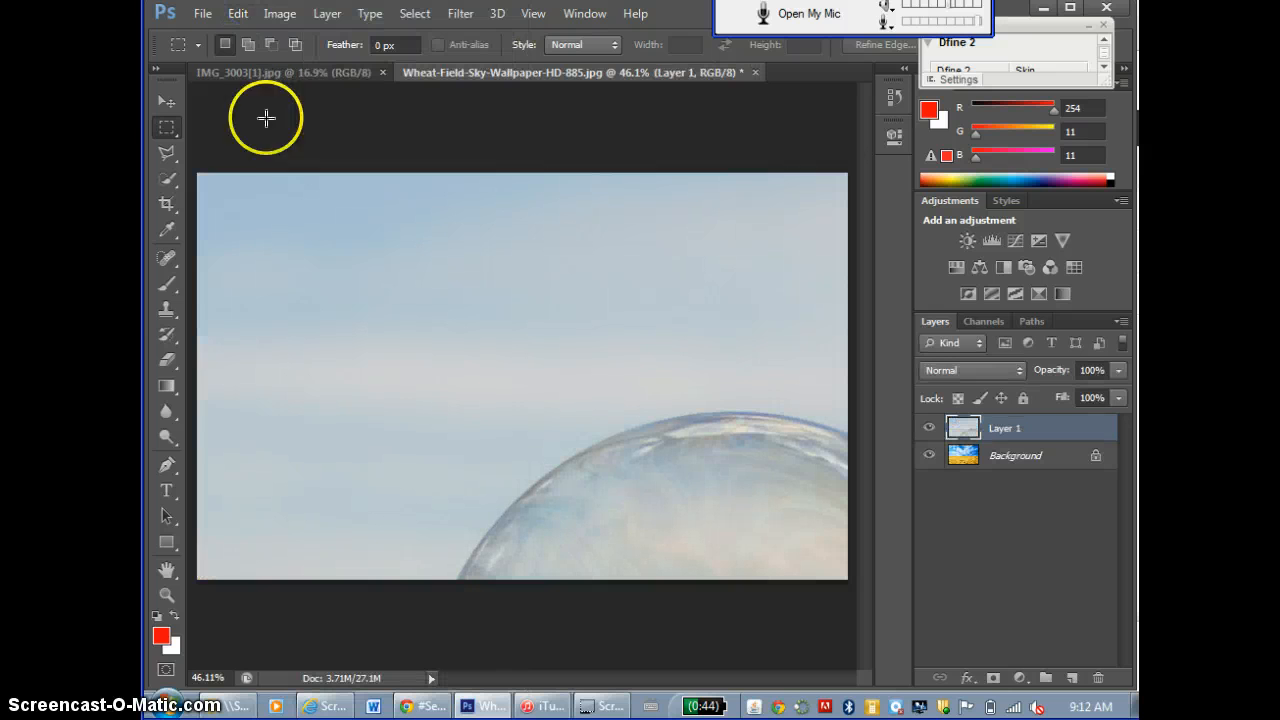
Scale the pasted bubble-and-hand layer down to about 35% width and 29% height, placing it over the middle of the wheat field.
left_click(240, 14)
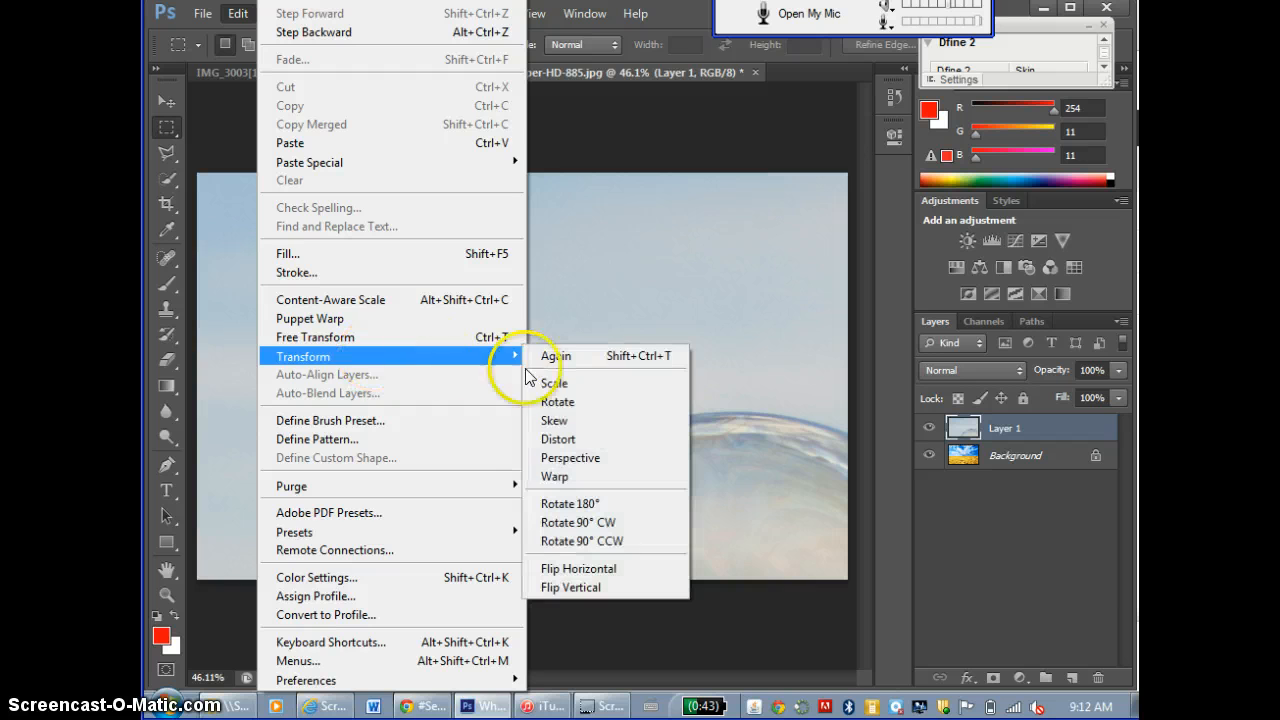
left_click(553, 383)
left_click_drag(198, 174, 586, 428)
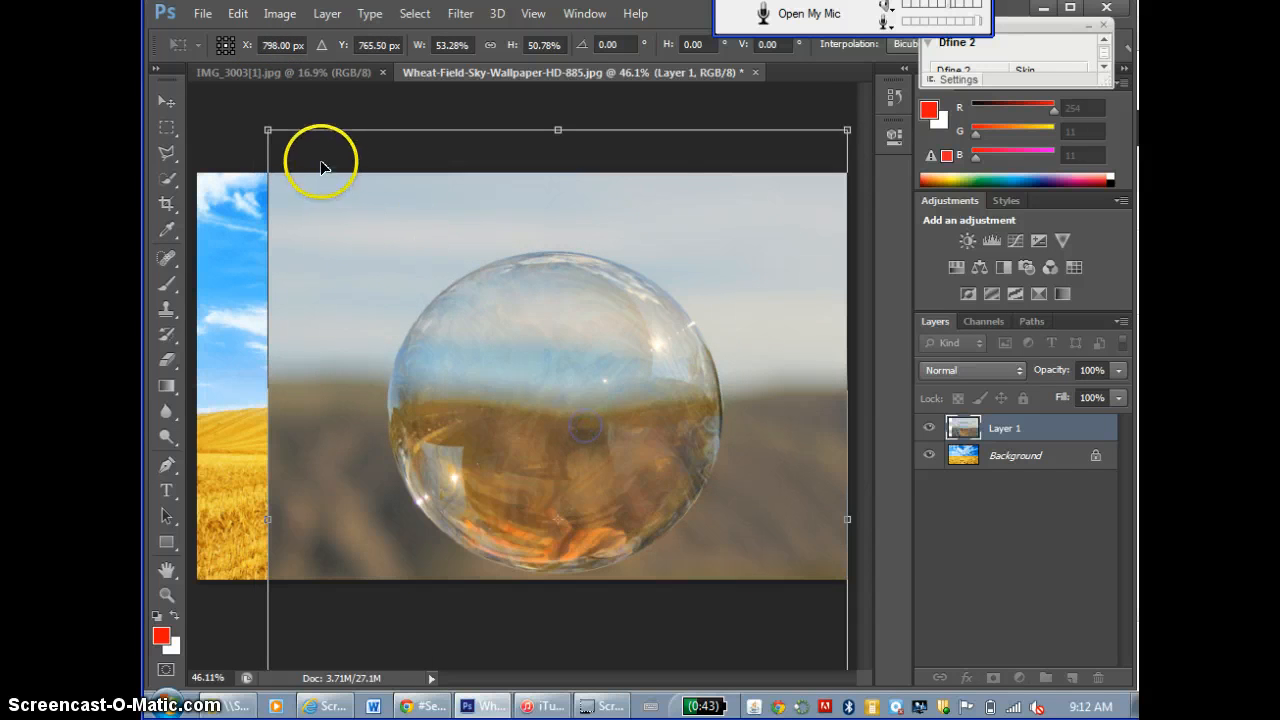
left_click_drag(264, 127, 380, 277)
left_click_drag(593, 423, 512, 268)
left_click_drag(438, 295, 462, 450)
left_click_drag(298, 229, 371, 403)
left_click_drag(474, 443, 425, 397)
left_click_drag(359, 159, 372, 165)
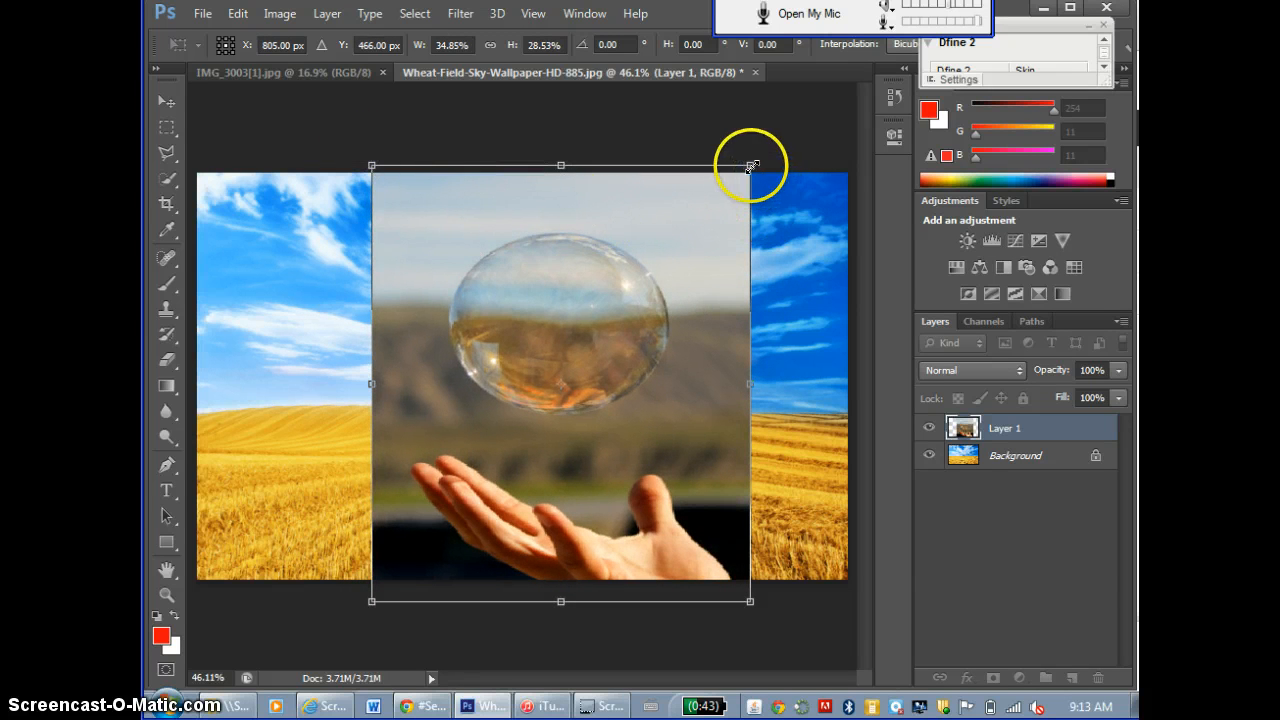
Refine the layer's scale to about 34.4% width and 29.7% height and move it down so the bubble overlaps the horizon.
left_click_drag(750, 165, 742, 173)
mouse_move(586, 212)
left_mouse_down()
mouse_move(568, 259)
mouse_move(578, 219)
mouse_move(576, 241)
mouse_move(587, 216)
mouse_move(588, 232)
left_mouse_up()
left_click_drag(564, 308, 569, 236)
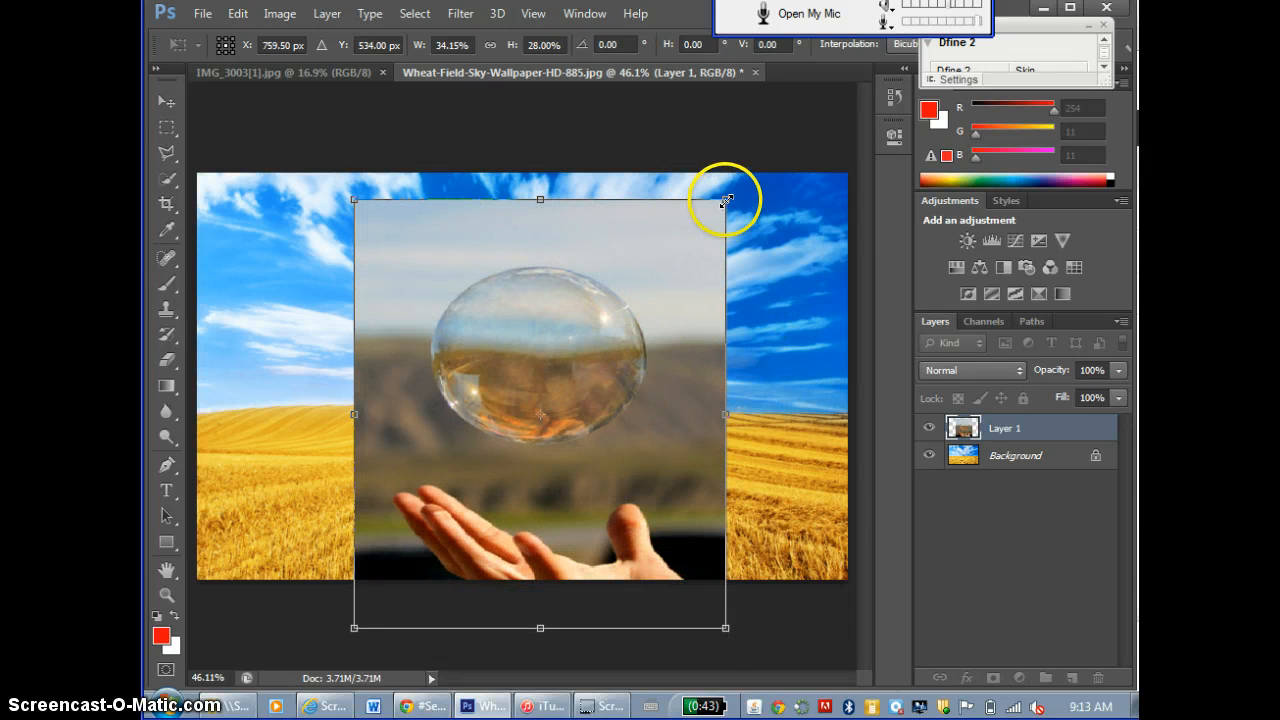
left_click_drag(726, 199, 727, 172)
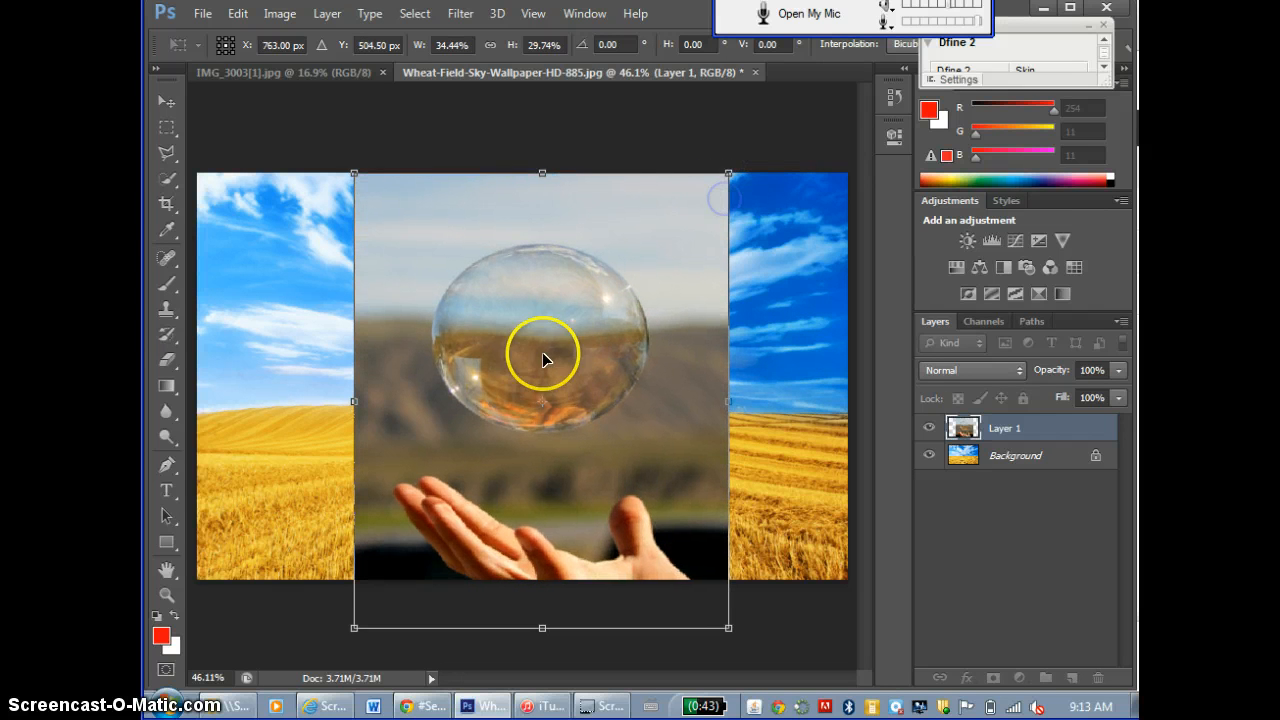
mouse_move(542, 352)
left_mouse_down()
mouse_move(533, 384)
mouse_move(543, 358)
left_mouse_up()
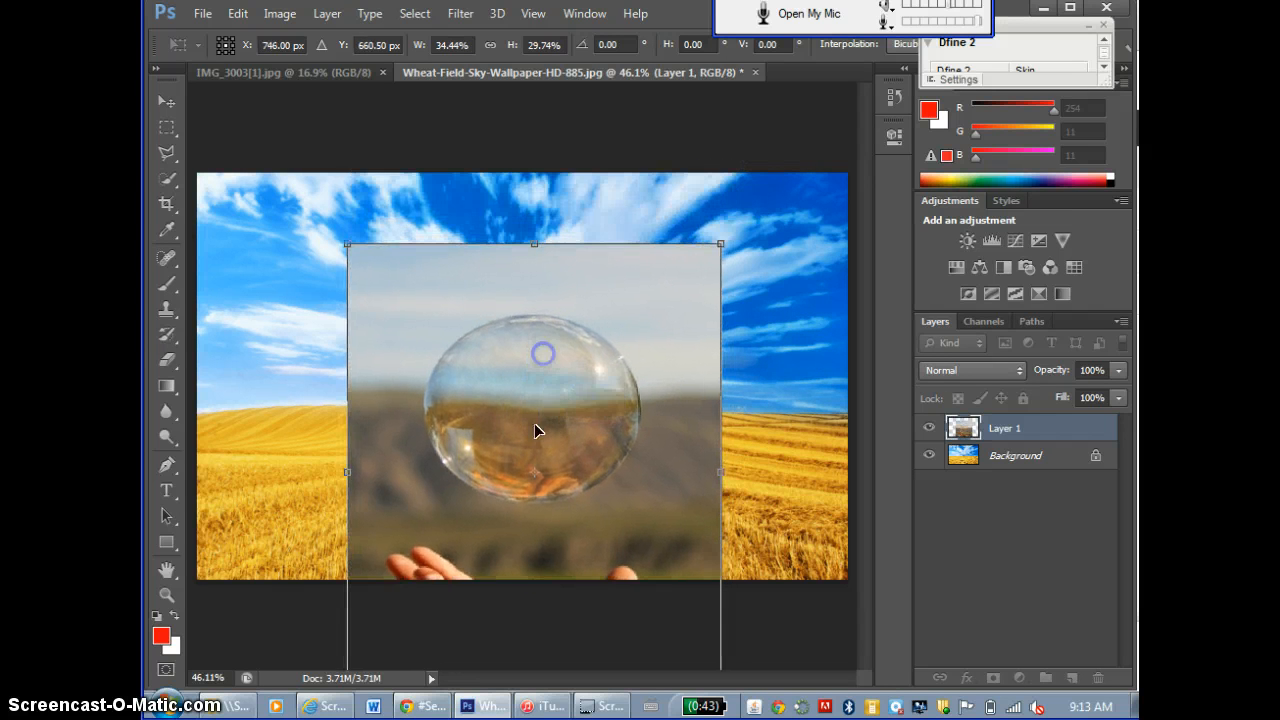
Lower the bubble-and-hand layer's opacity to 79% so the wheat field shows through.
left_click(1119, 371)
left_click_drag(1117, 391, 1117, 396)
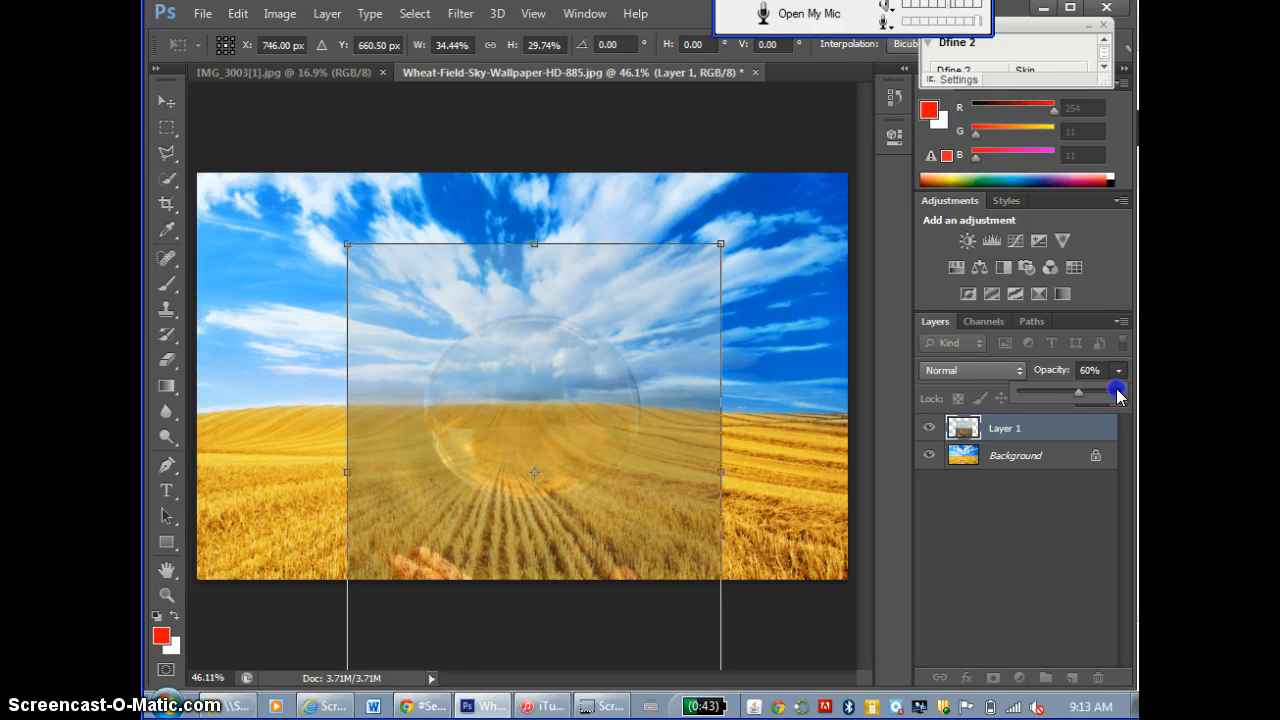
left_click_drag(1117, 396, 1097, 396)
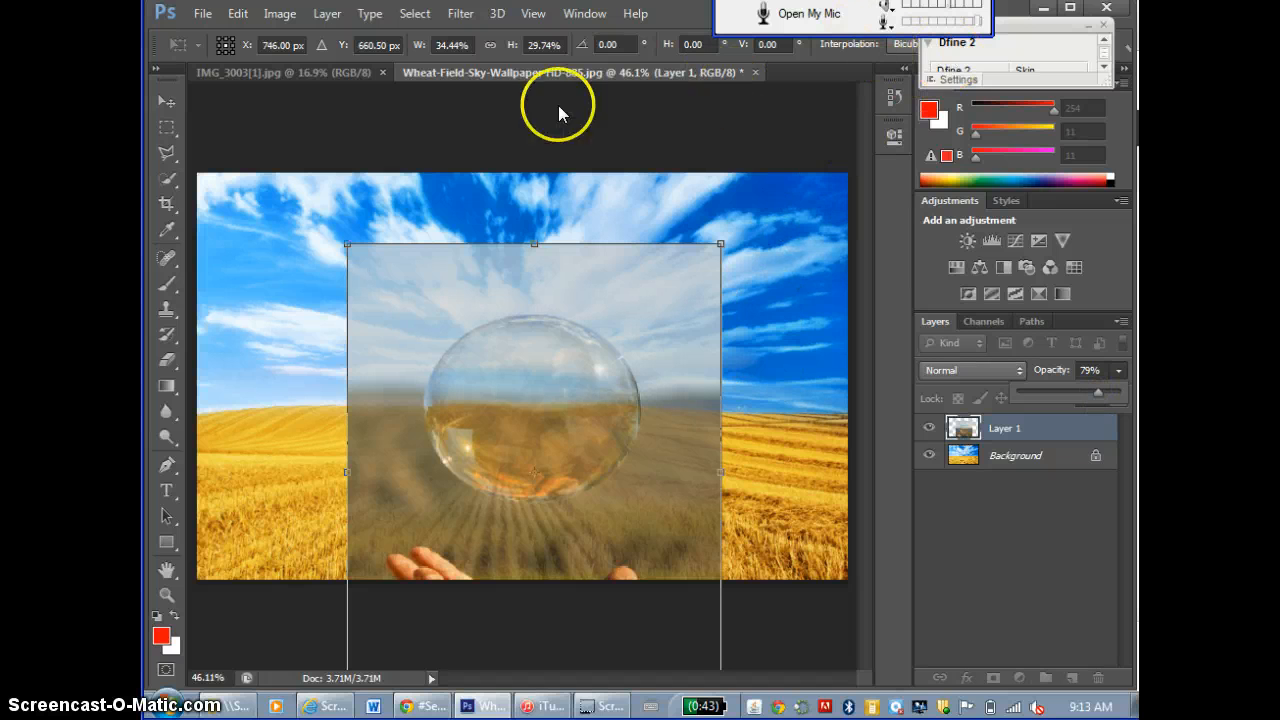
left_click(464, 146)
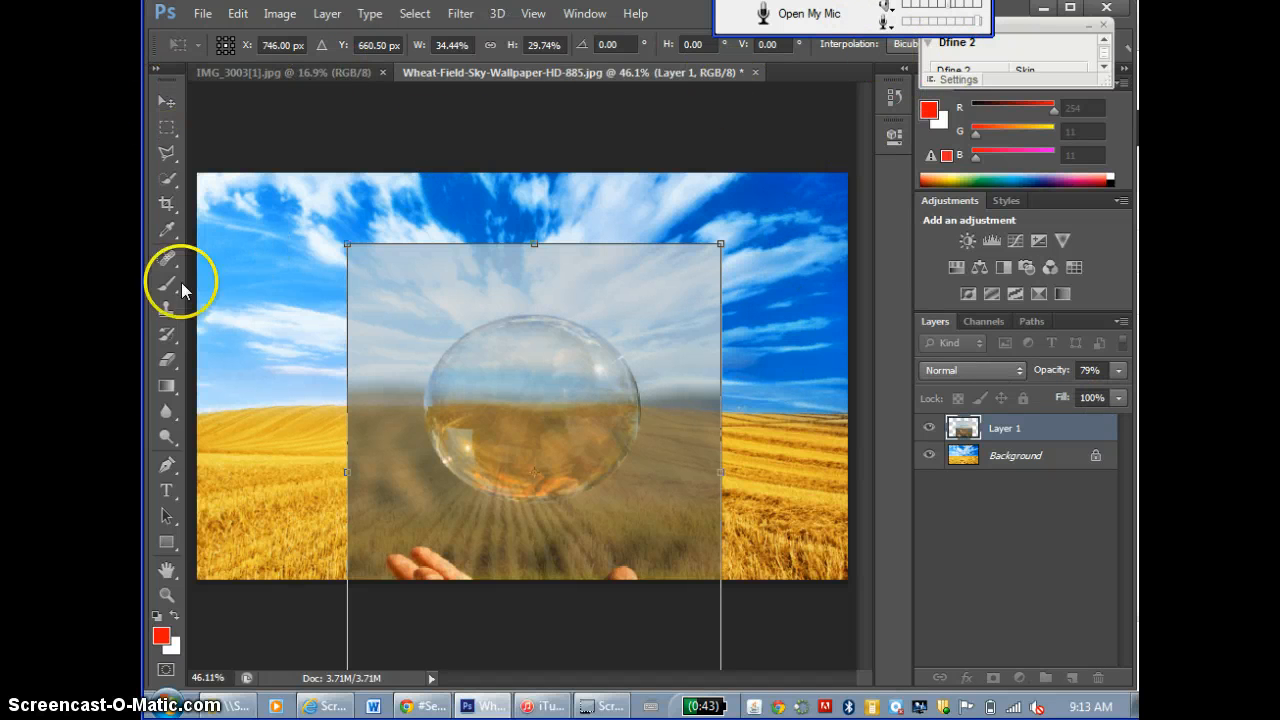
Apply the pending transformation and erase a first spot of the photo's sky just above the bubble with the 38 px Eraser.
left_click(168, 360)
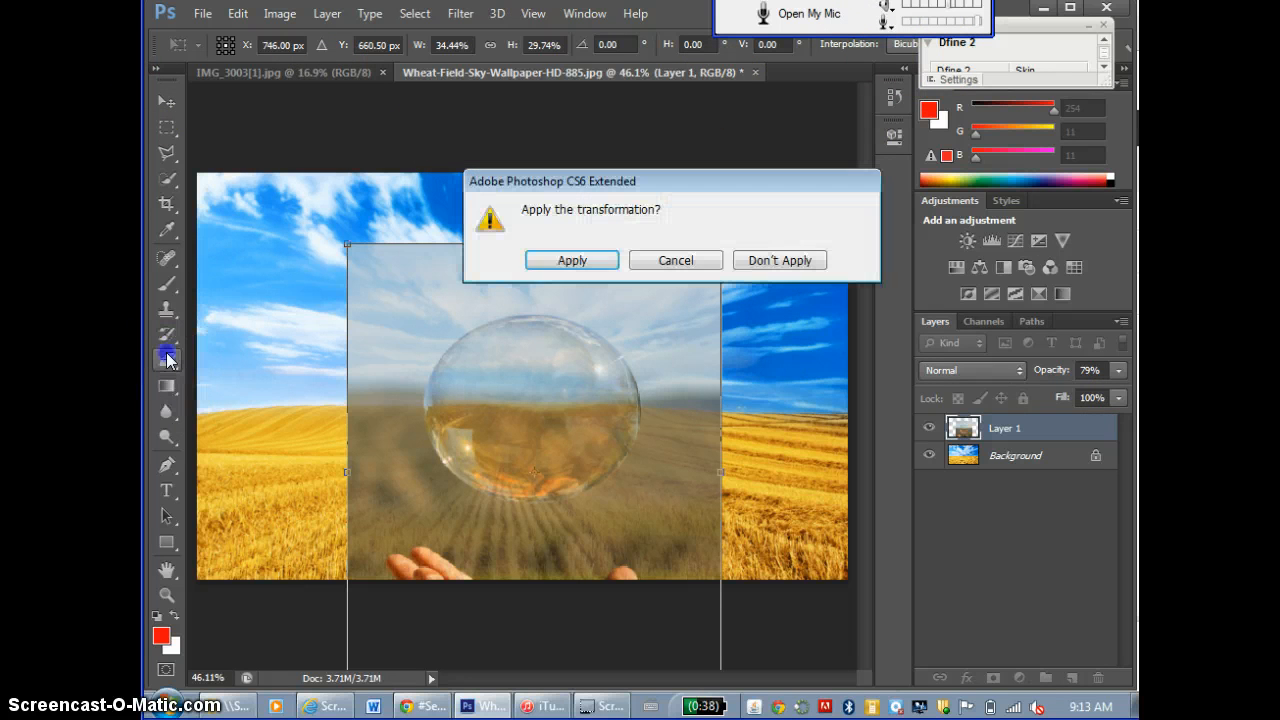
left_click(575, 260)
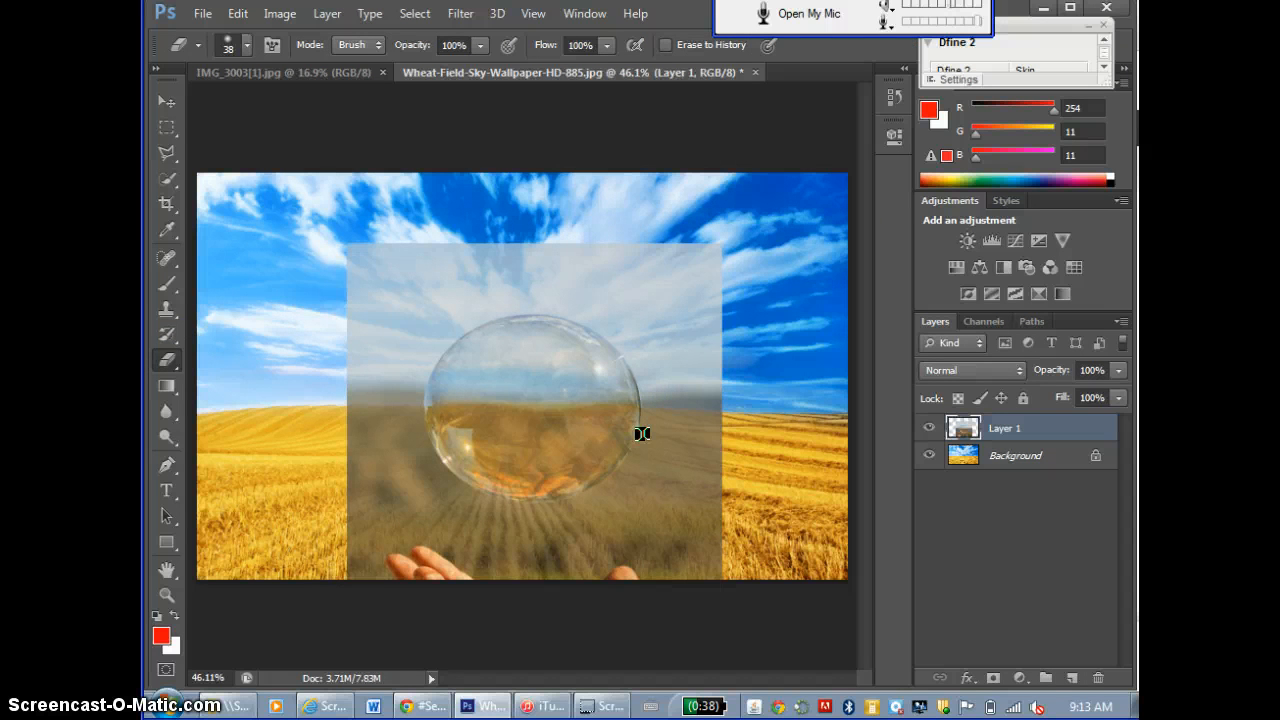
scroll(641, 441, "up", 5)
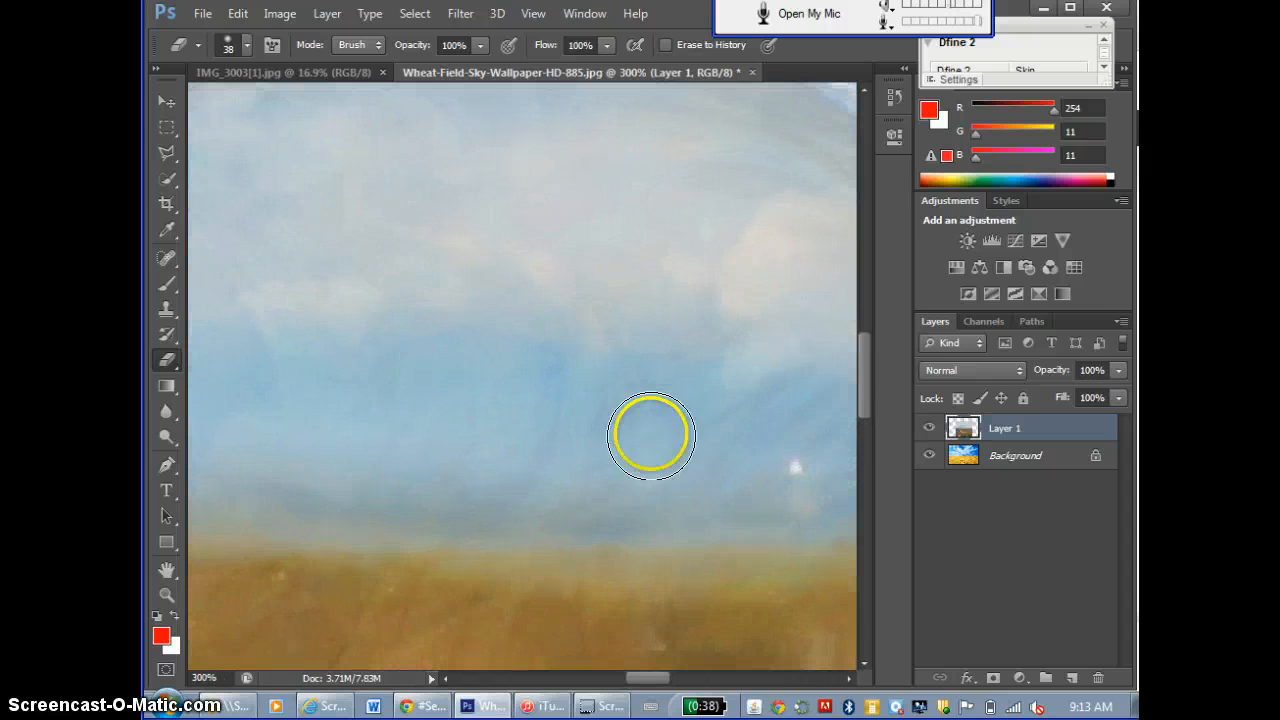
left_click_drag(863, 400, 865, 349)
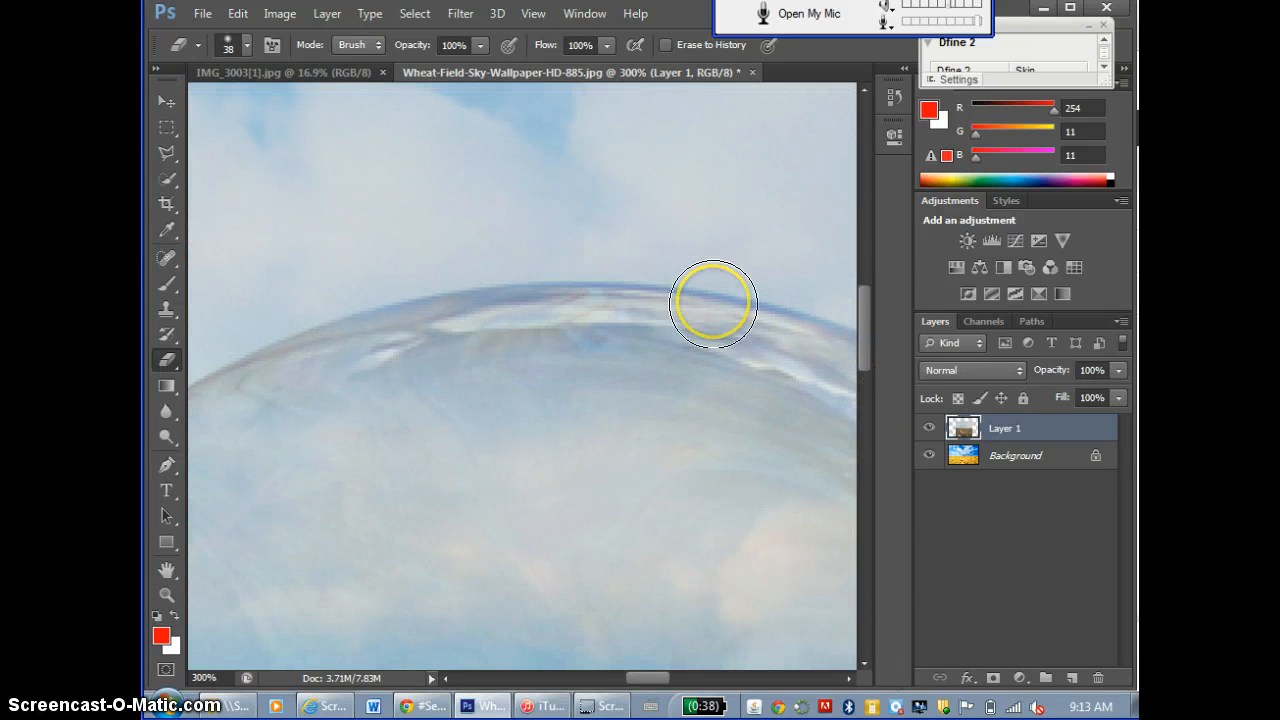
scroll(713, 305, "up", 1)
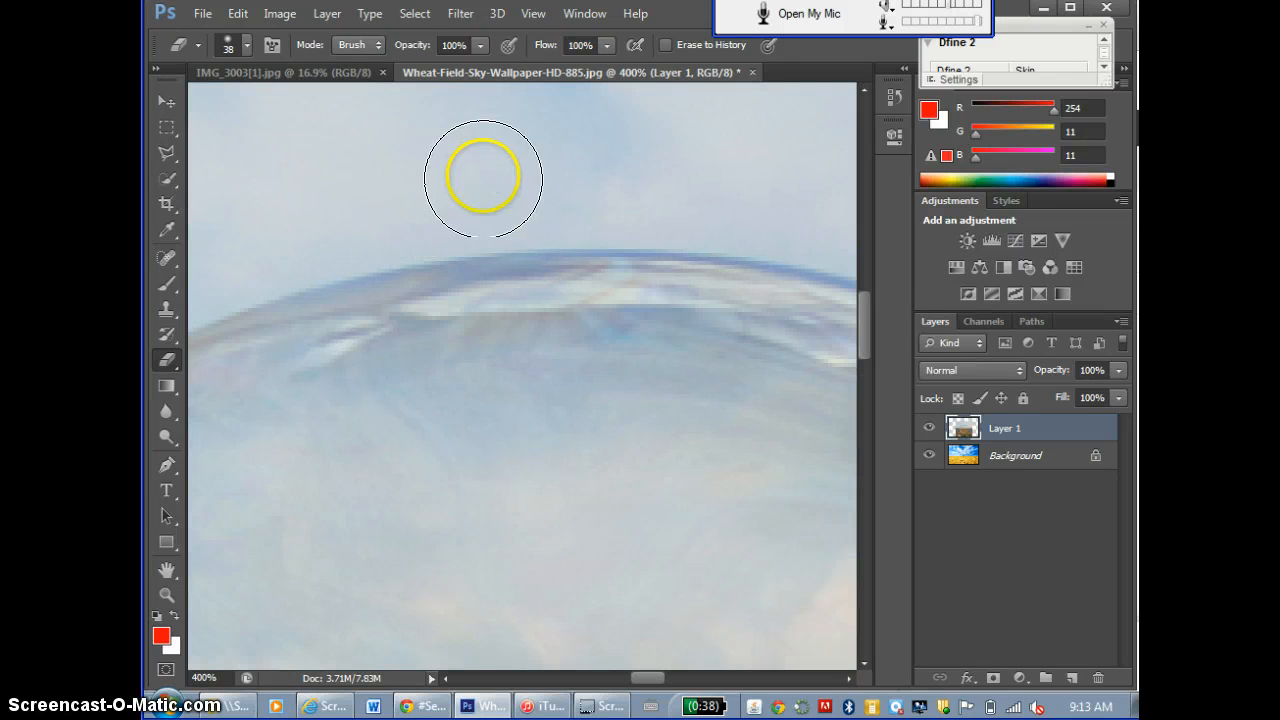
left_click(387, 203)
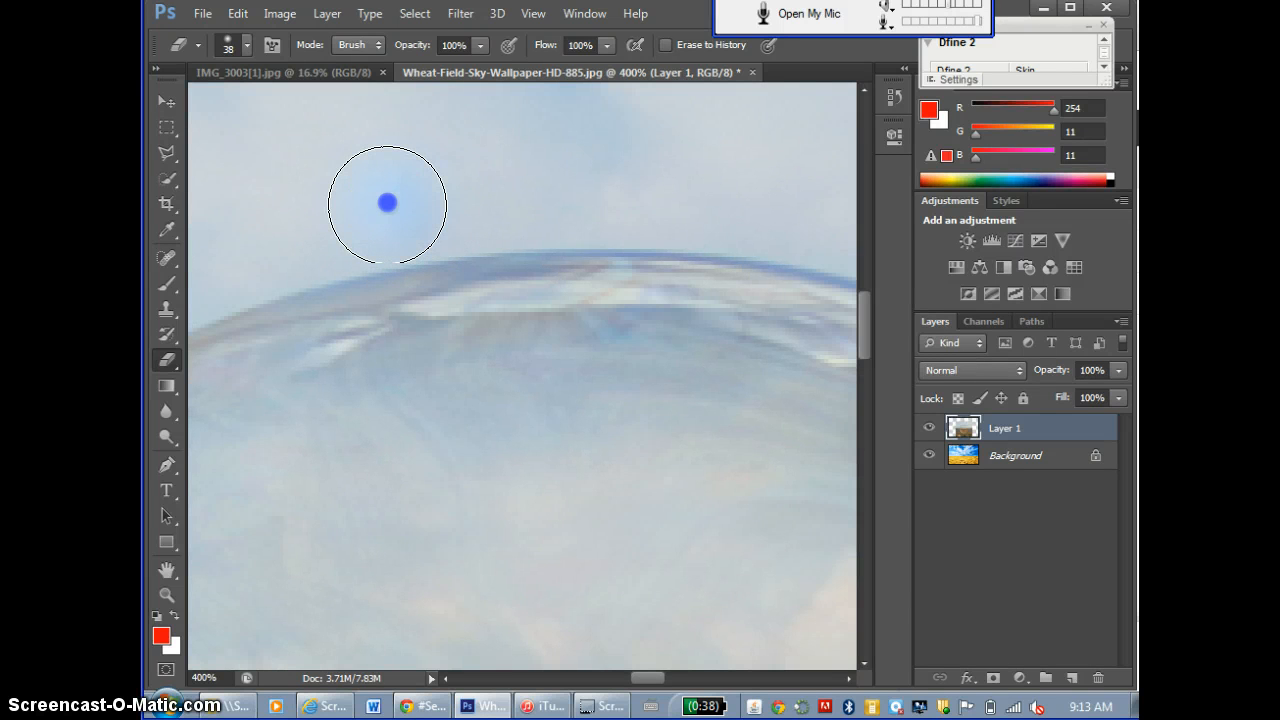
Choose another soft round eraser brush and erase the photo's sky along the bubble's top edge.
left_click(247, 44)
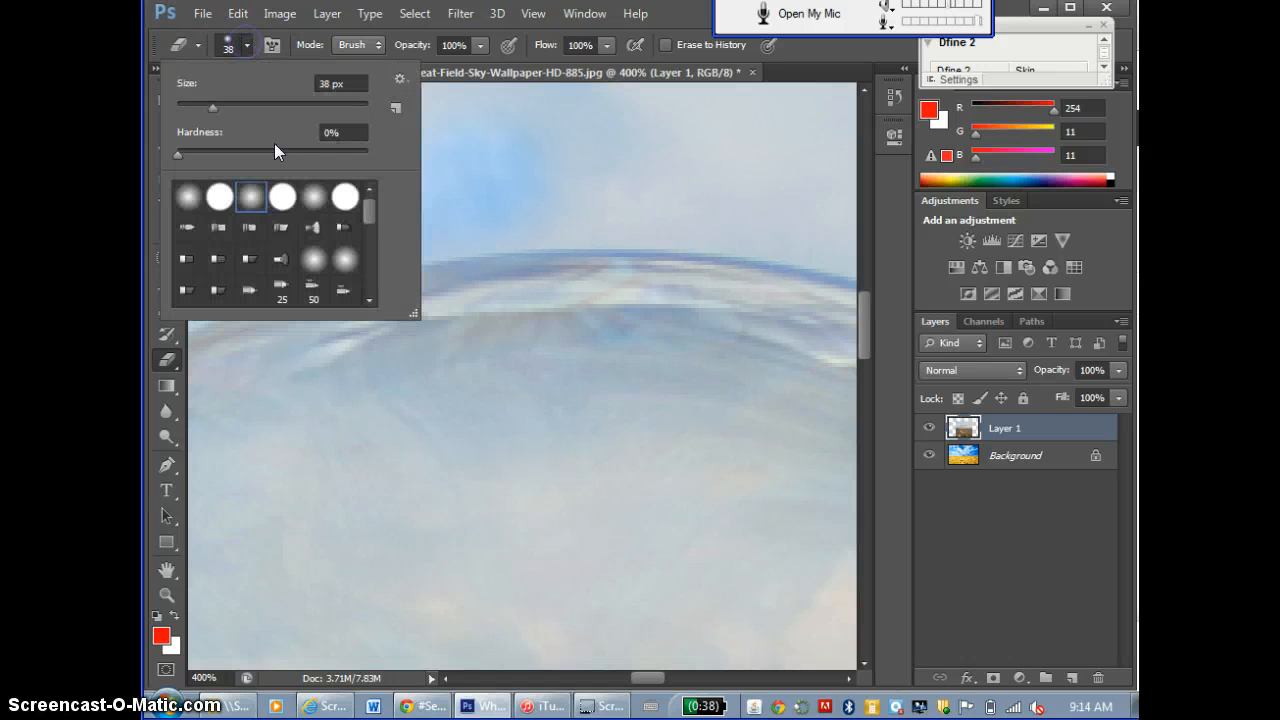
left_click(316, 205)
left_click_drag(500, 172, 542, 167)
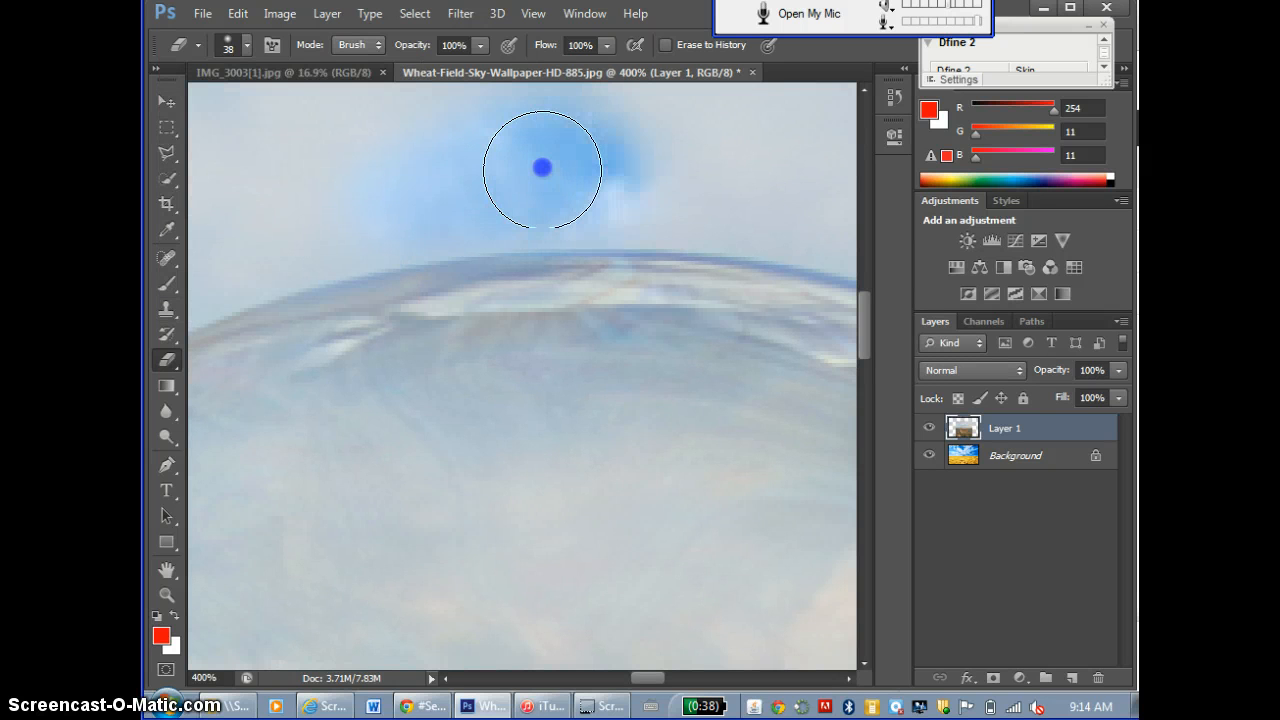
left_click_drag(542, 167, 536, 166)
left_click(634, 169)
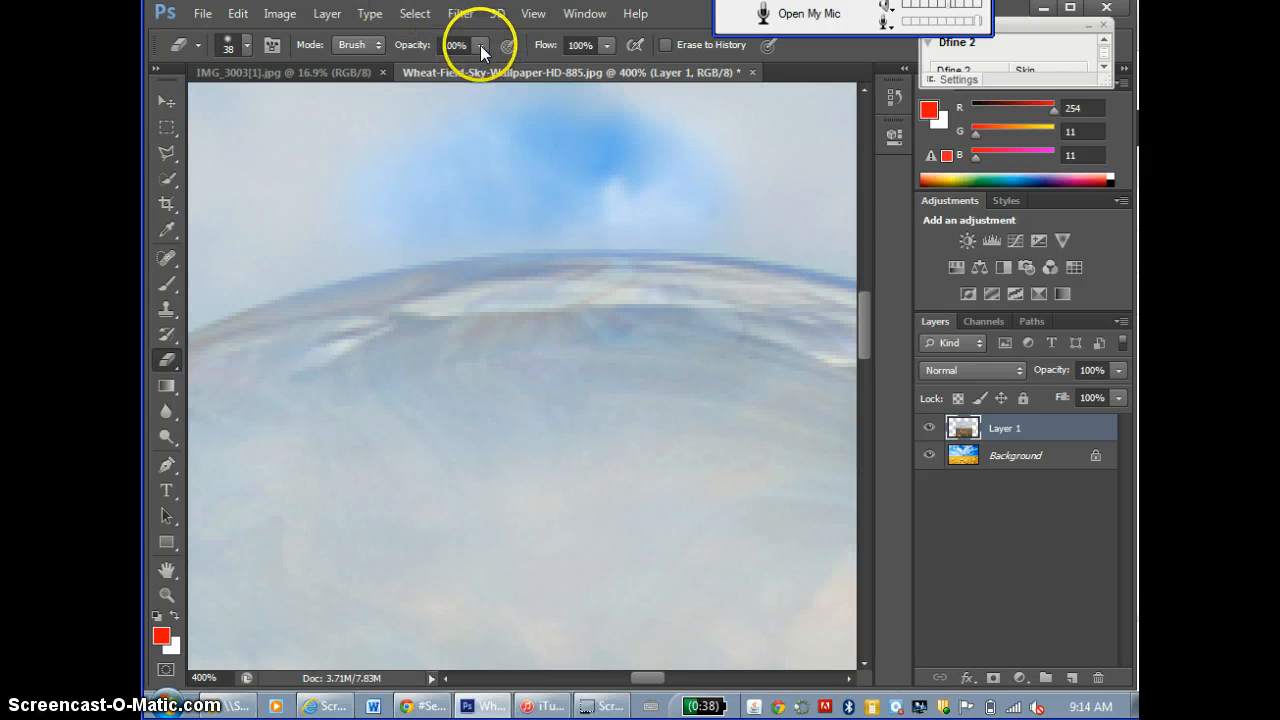
Continue erasing the photo's sky along the bubble's upper-right edge.
mouse_move(648, 677)
left_mouse_down()
mouse_move(677, 677)
mouse_move(663, 677)
left_mouse_up()
left_click(416, 174)
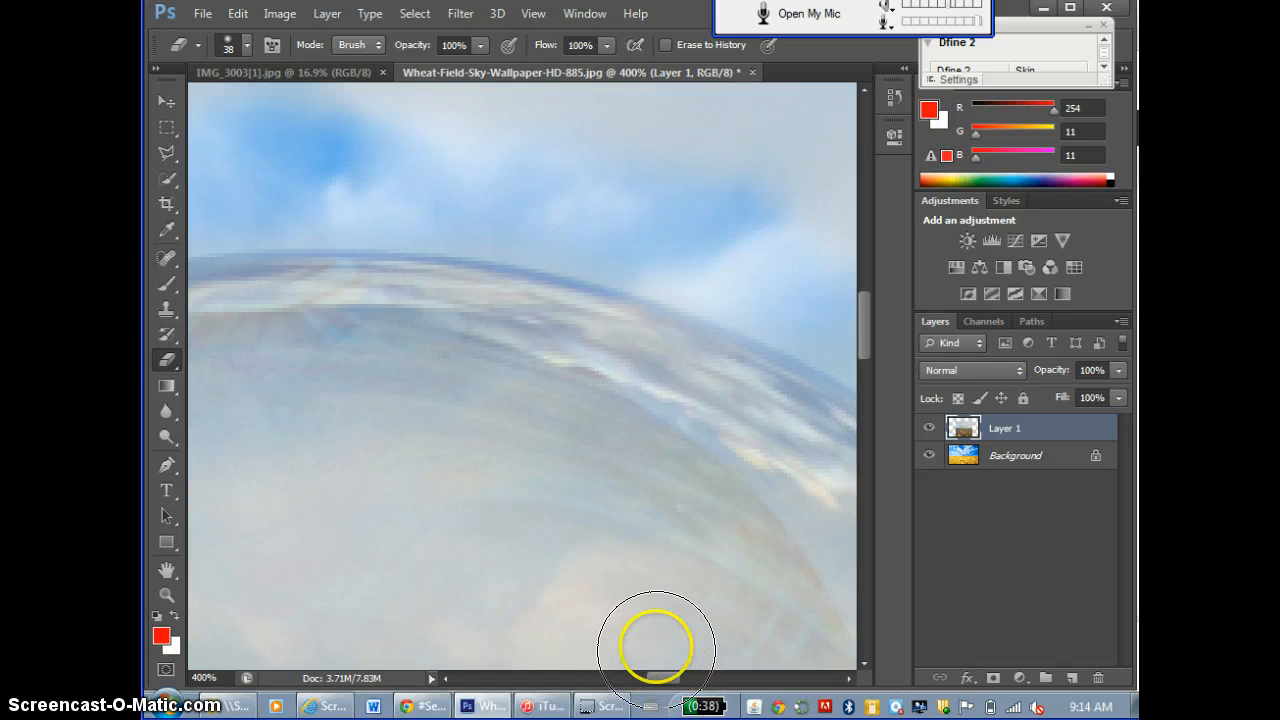
left_click_drag(654, 677, 686, 663)
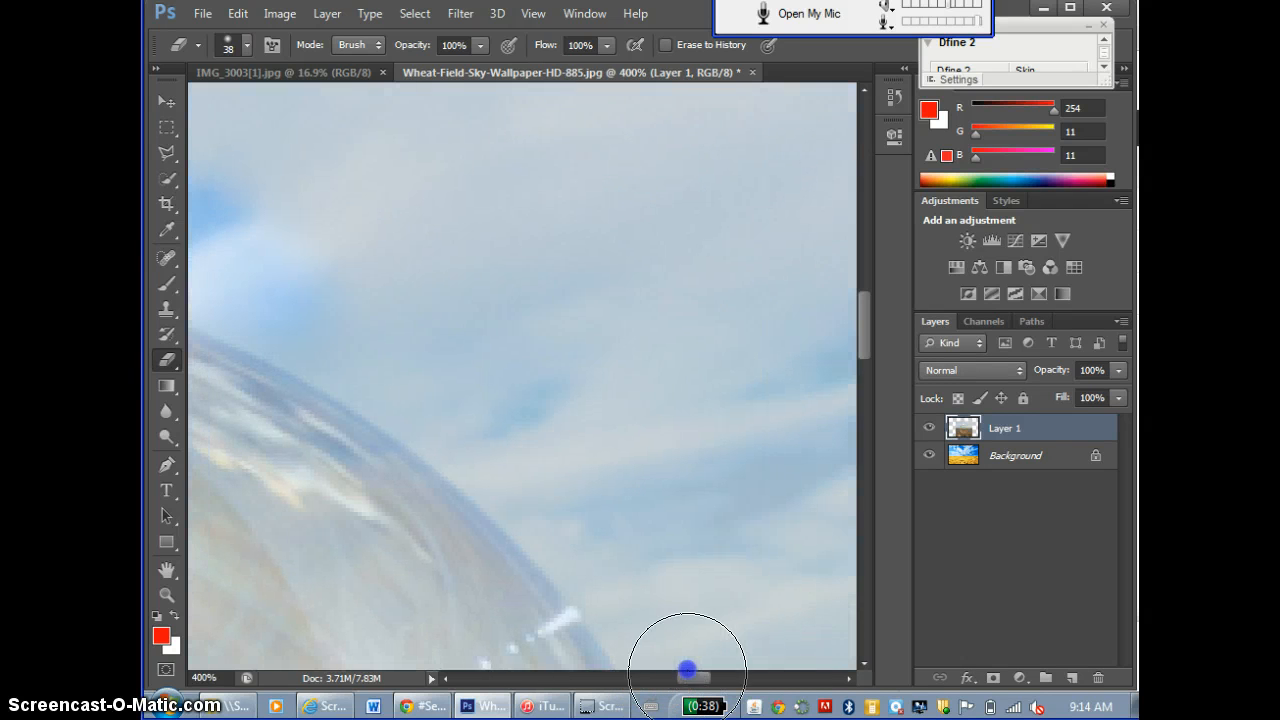
mouse_move(324, 257)
left_mouse_down()
mouse_move(616, 496)
mouse_move(682, 582)
mouse_move(582, 502)
mouse_move(683, 626)
mouse_move(700, 601)
mouse_move(749, 666)
mouse_move(660, 441)
mouse_move(585, 347)
mouse_move(565, 261)
left_mouse_up()
Erase a band of the photo's background all the way around the bubble's outline.
key("ctrl+minus")
key("ctrl+minus")
key("ctrl+minus")
key("ctrl+minus")
key("ctrl+minus")
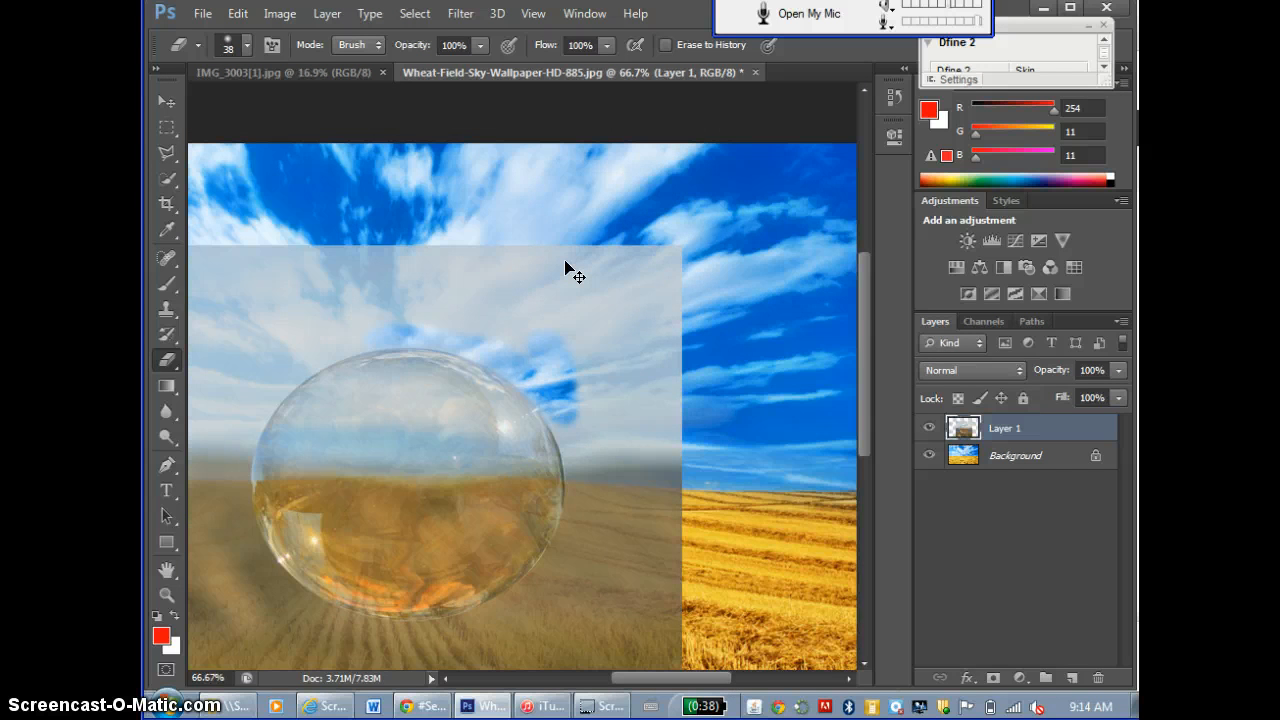
key("ctrl+minus")
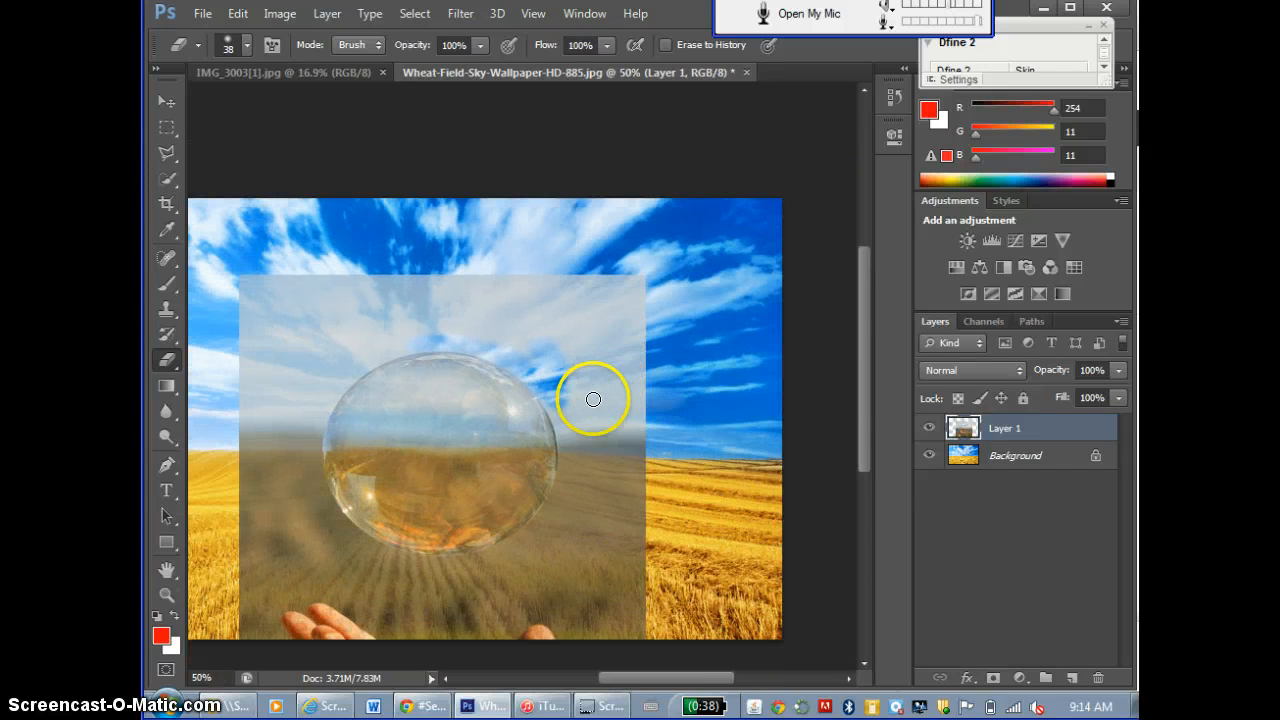
mouse_move(514, 434)
left_mouse_down()
mouse_move(551, 389)
mouse_move(546, 399)
left_mouse_up()
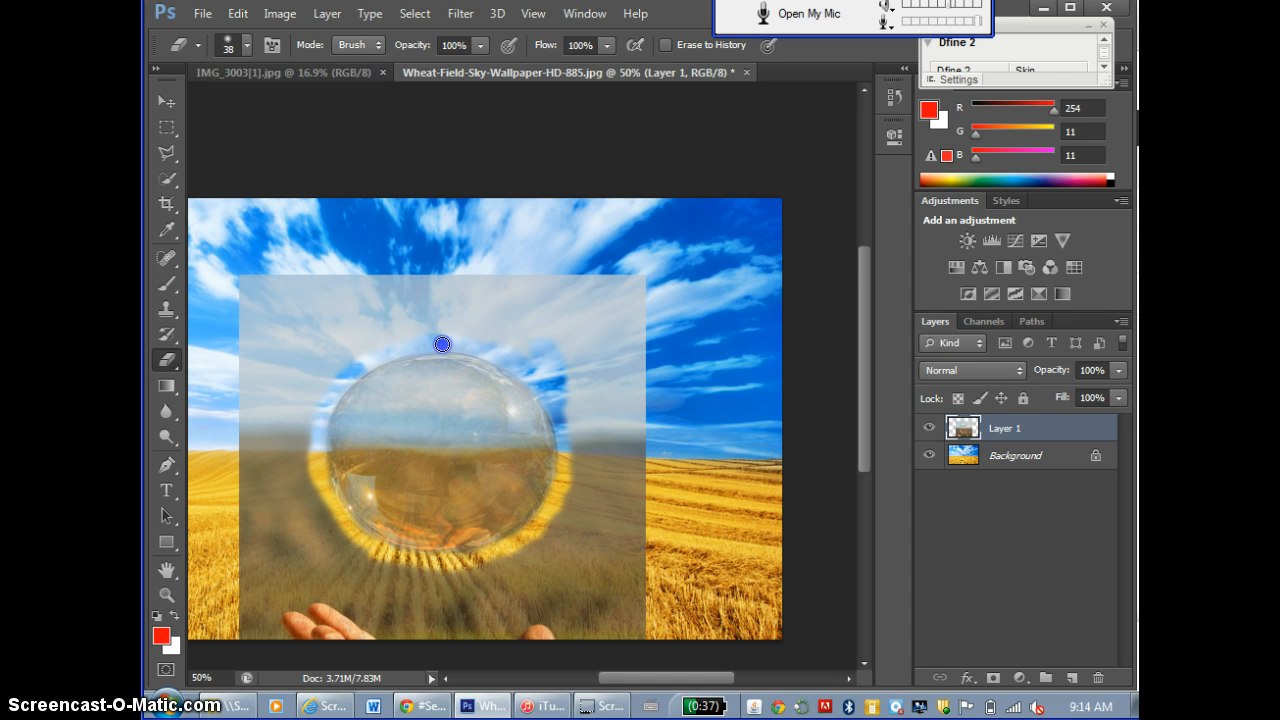
Set the eraser size to 215 px and erase the rest of the photo around the bubble, including the hand.
left_click(246, 45)
type("215")
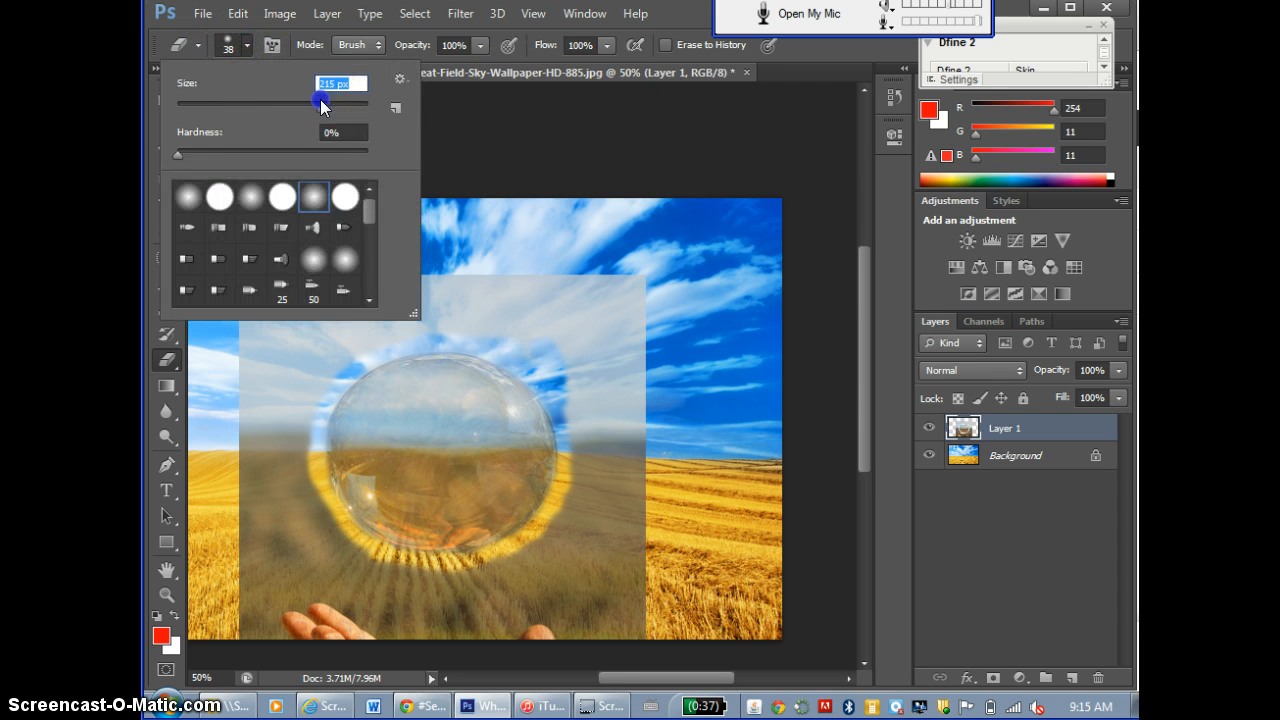
key("Return")
mouse_move(605, 410)
left_mouse_down()
mouse_move(623, 570)
mouse_move(613, 595)
mouse_move(473, 610)
mouse_move(519, 277)
mouse_move(292, 587)
mouse_move(350, 611)
mouse_move(248, 603)
mouse_move(300, 627)
mouse_move(259, 523)
mouse_move(308, 540)
left_mouse_up()
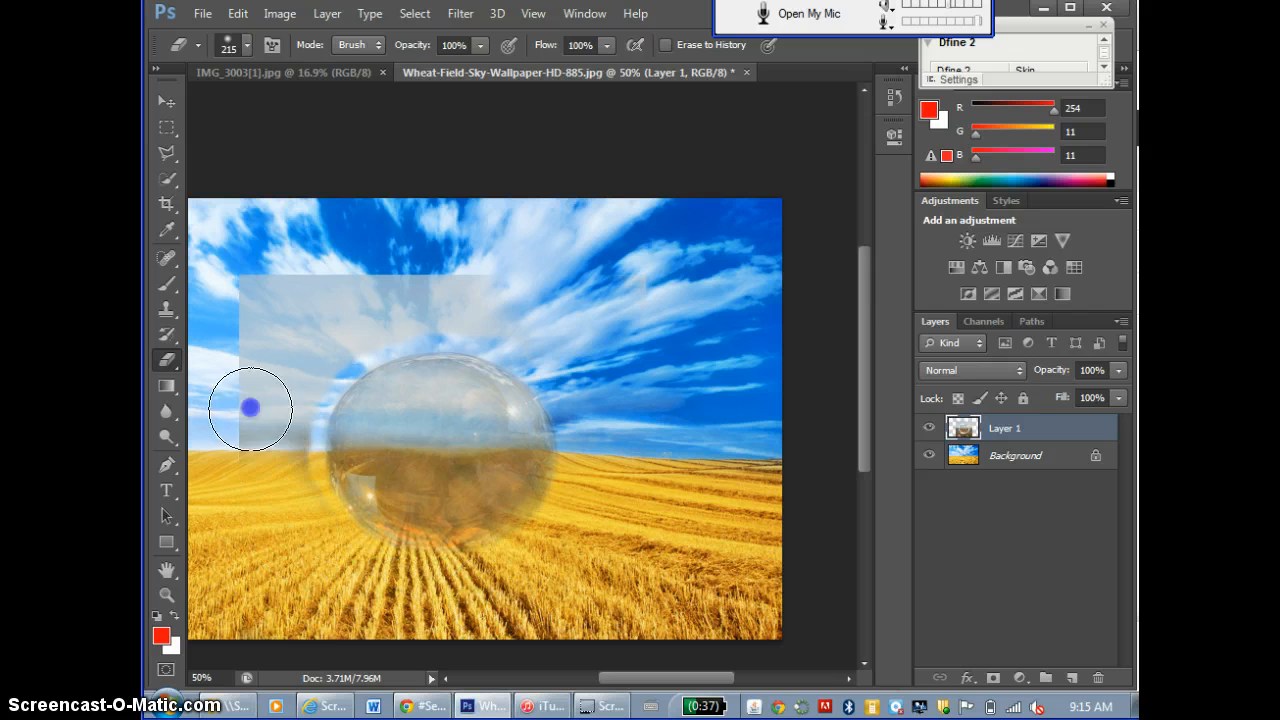
mouse_move(250, 407)
left_mouse_down()
mouse_move(267, 256)
mouse_move(267, 329)
mouse_move(422, 260)
mouse_move(518, 255)
mouse_move(364, 285)
mouse_move(548, 299)
mouse_move(586, 346)
mouse_move(374, 288)
mouse_move(307, 346)
mouse_move(293, 384)
mouse_move(278, 480)
mouse_move(297, 546)
mouse_move(279, 374)
mouse_move(296, 448)
mouse_move(310, 322)
left_mouse_up()
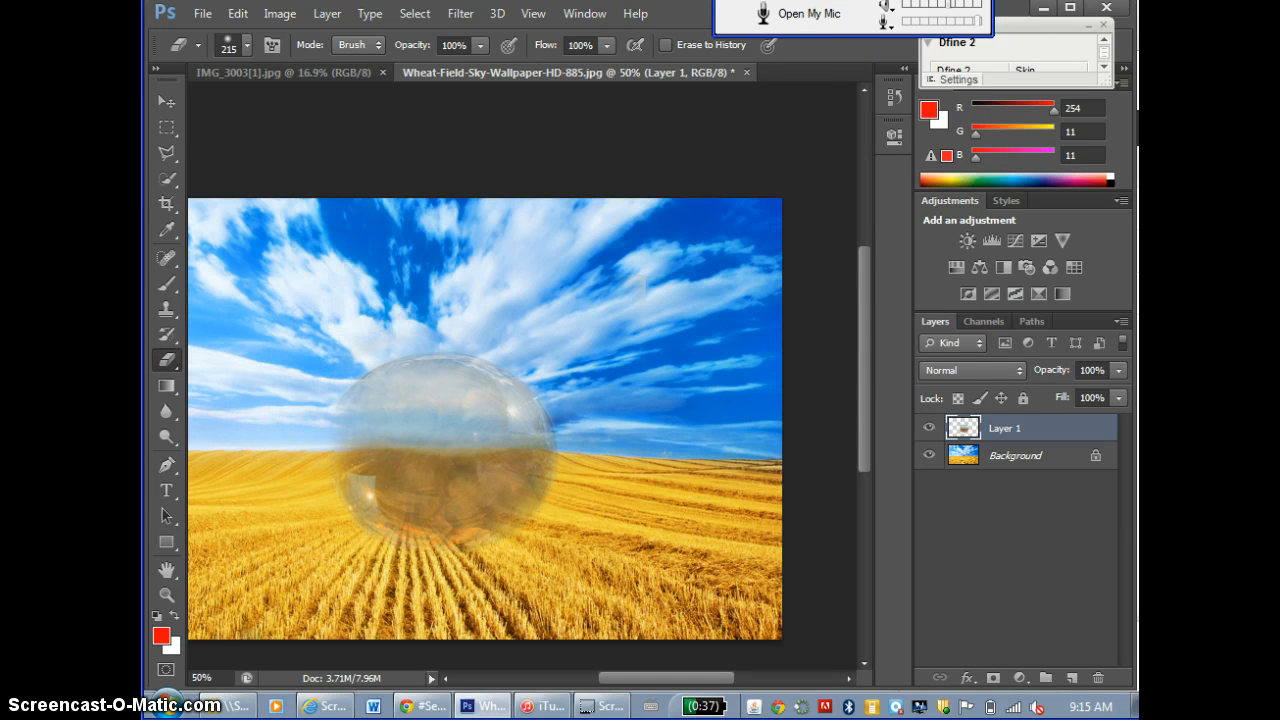
Fit the wheat field image on screen and delete the bubble layer.
left_click(585, 13)
mouse_move(533, 13)
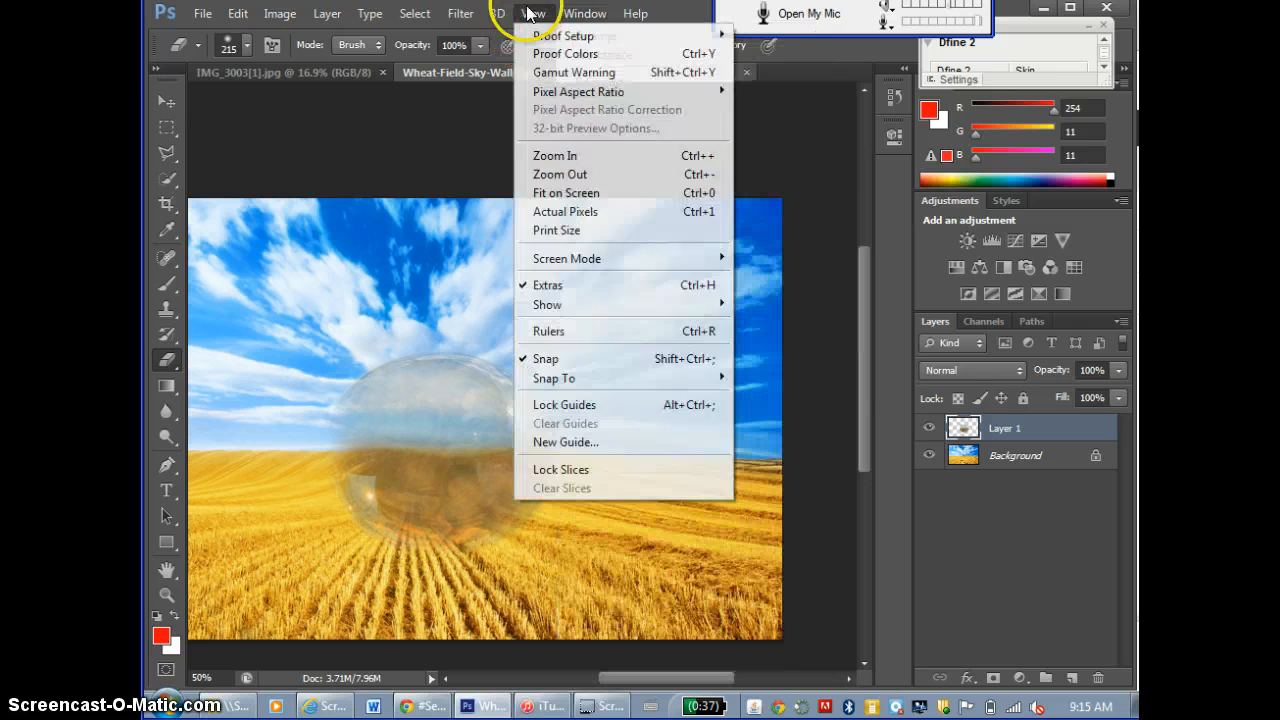
left_click(583, 192)
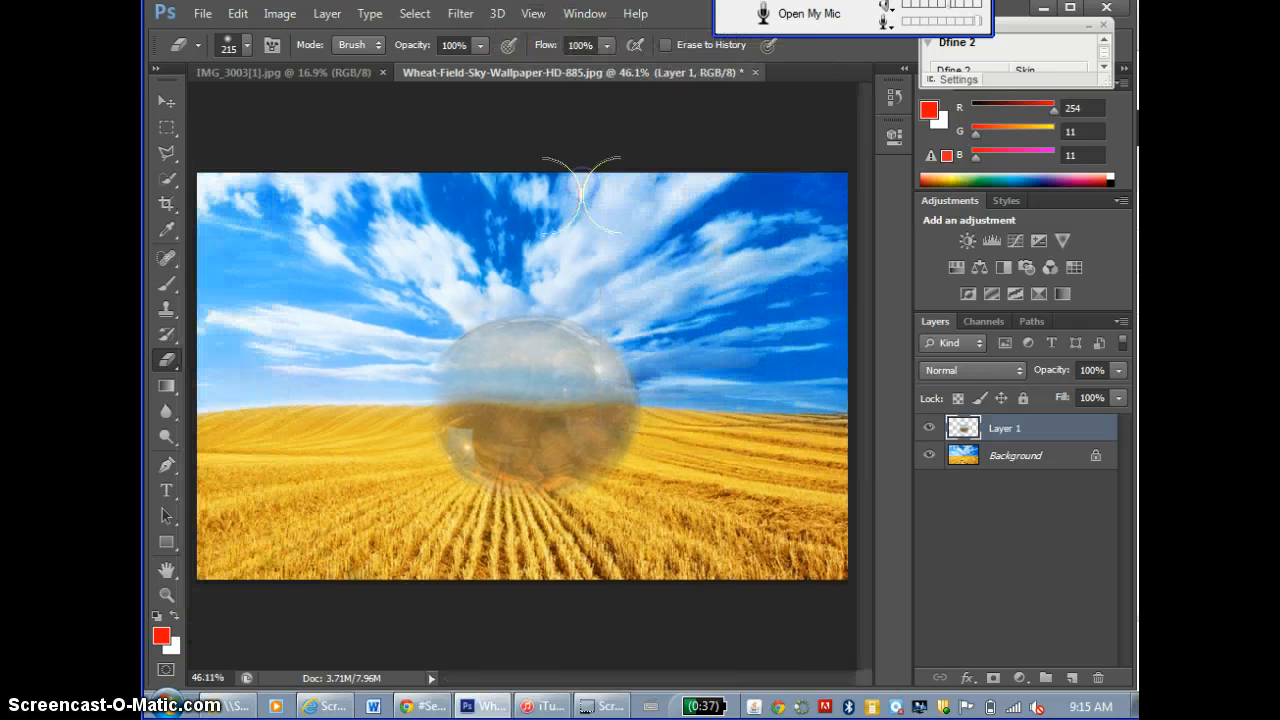
right_click(394, 345)
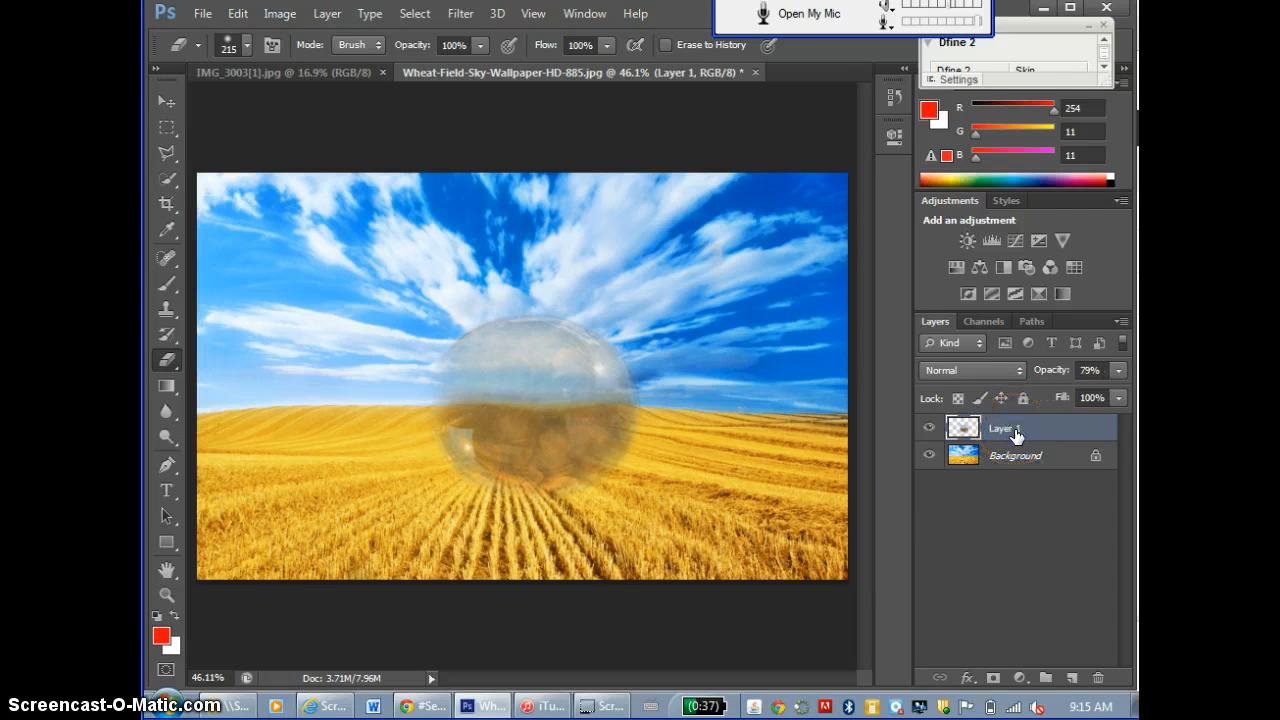
key("Delete")
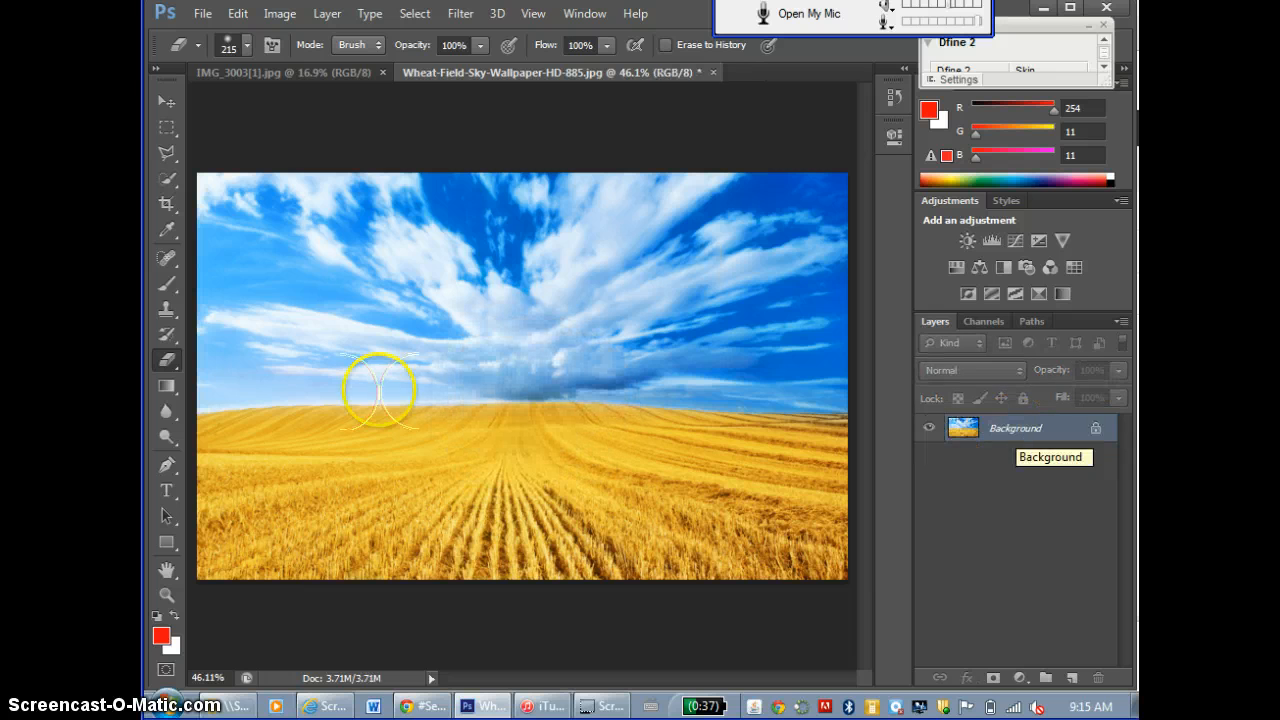
Switch to the IMG_3003[1].jpg document and deselect its rectangular selection.
left_click(273, 70)
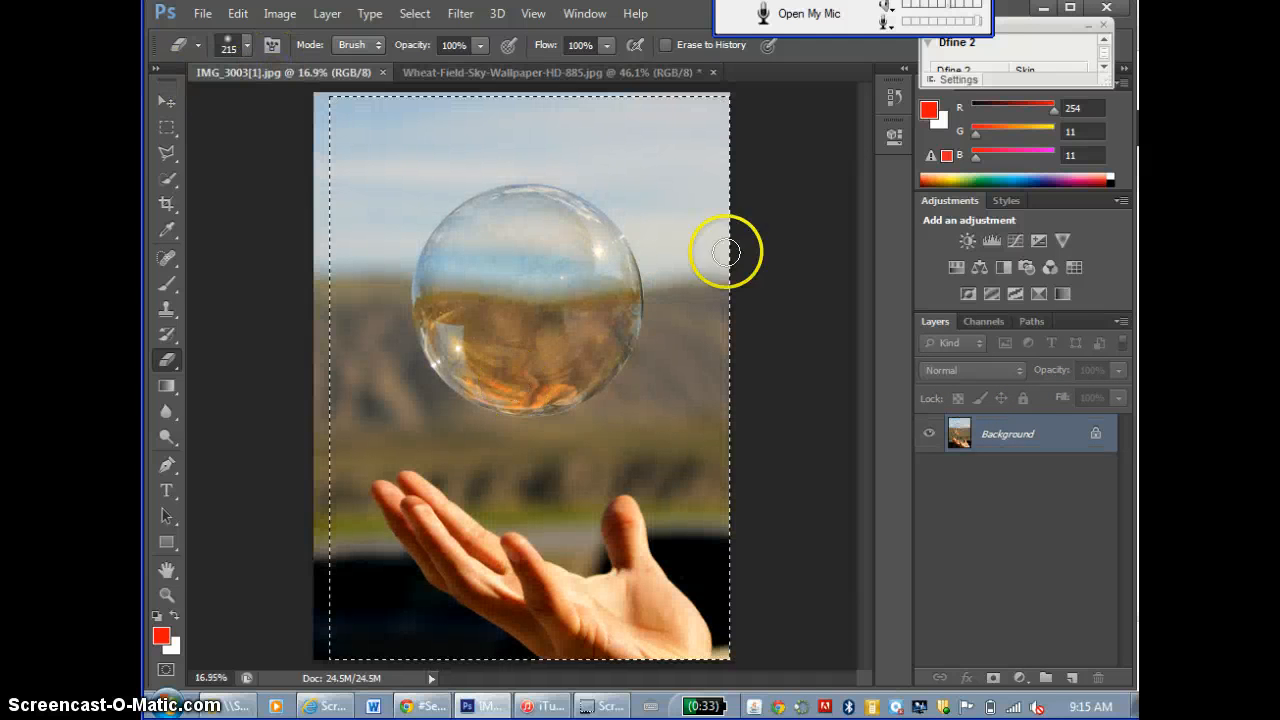
left_click(809, 237)
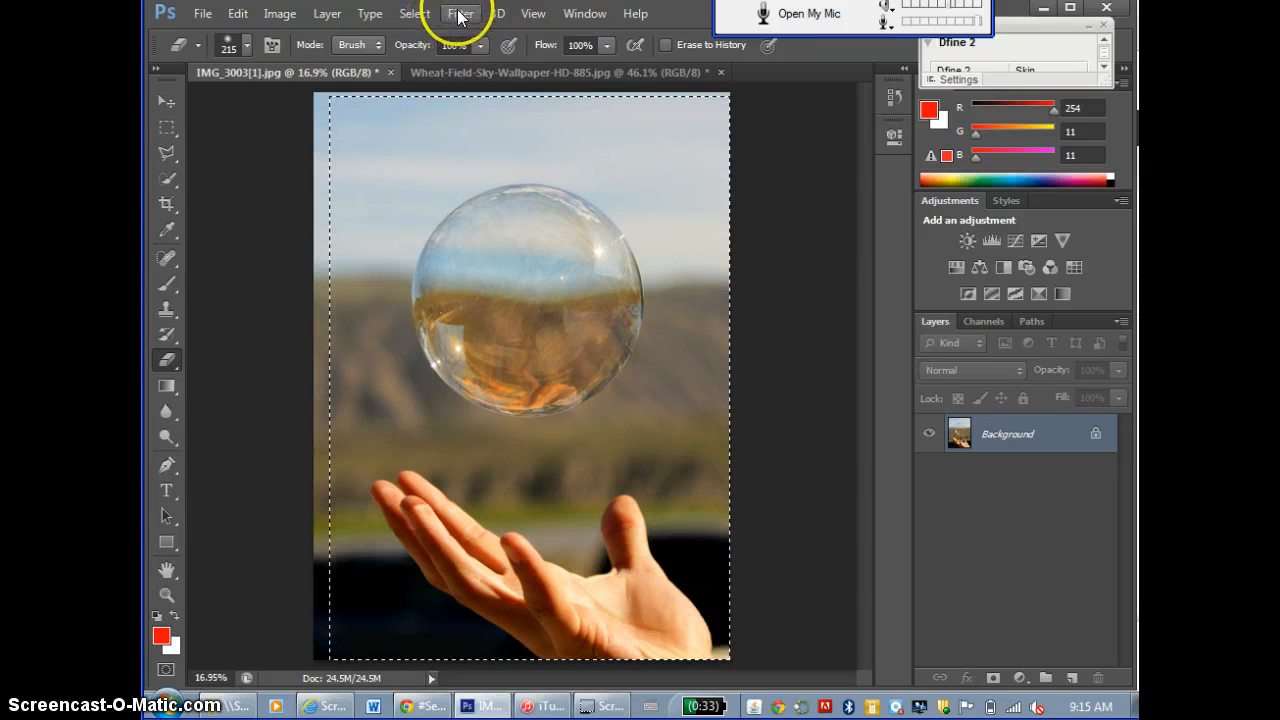
left_click(414, 13)
left_click(424, 49)
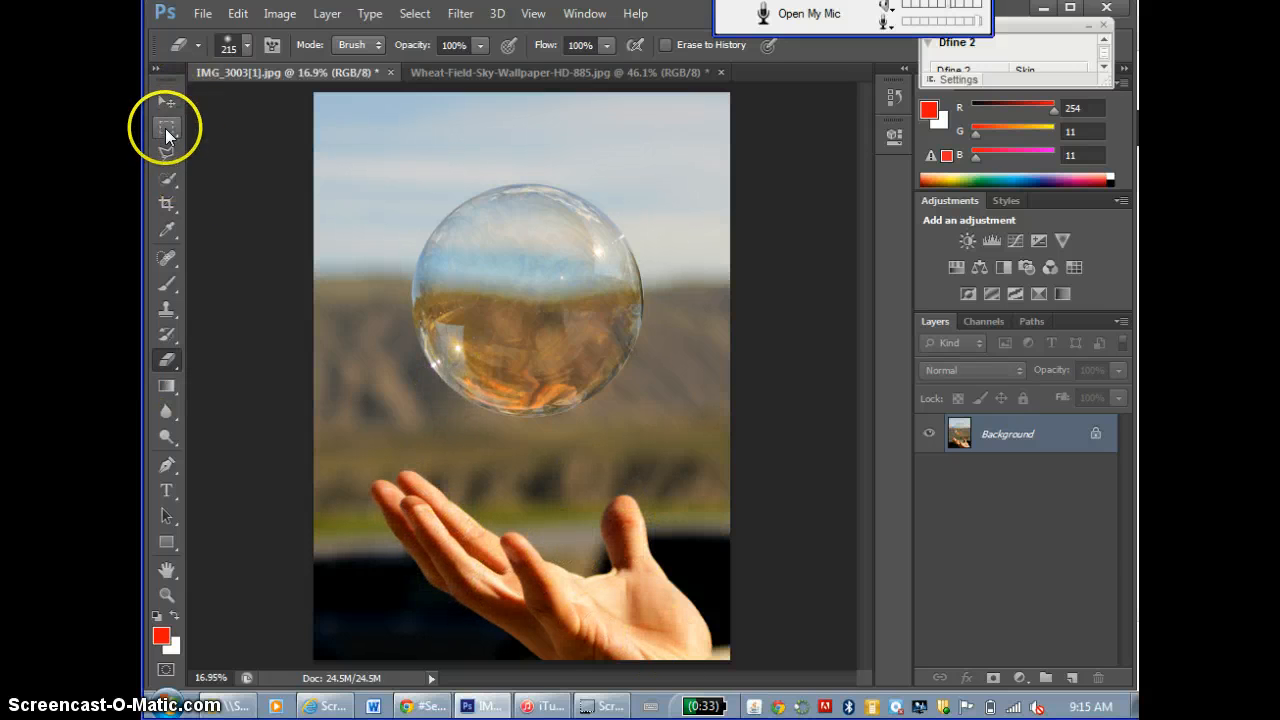
Make an initial selection of the bubble with the Quick Selection tool.
left_click(167, 181)
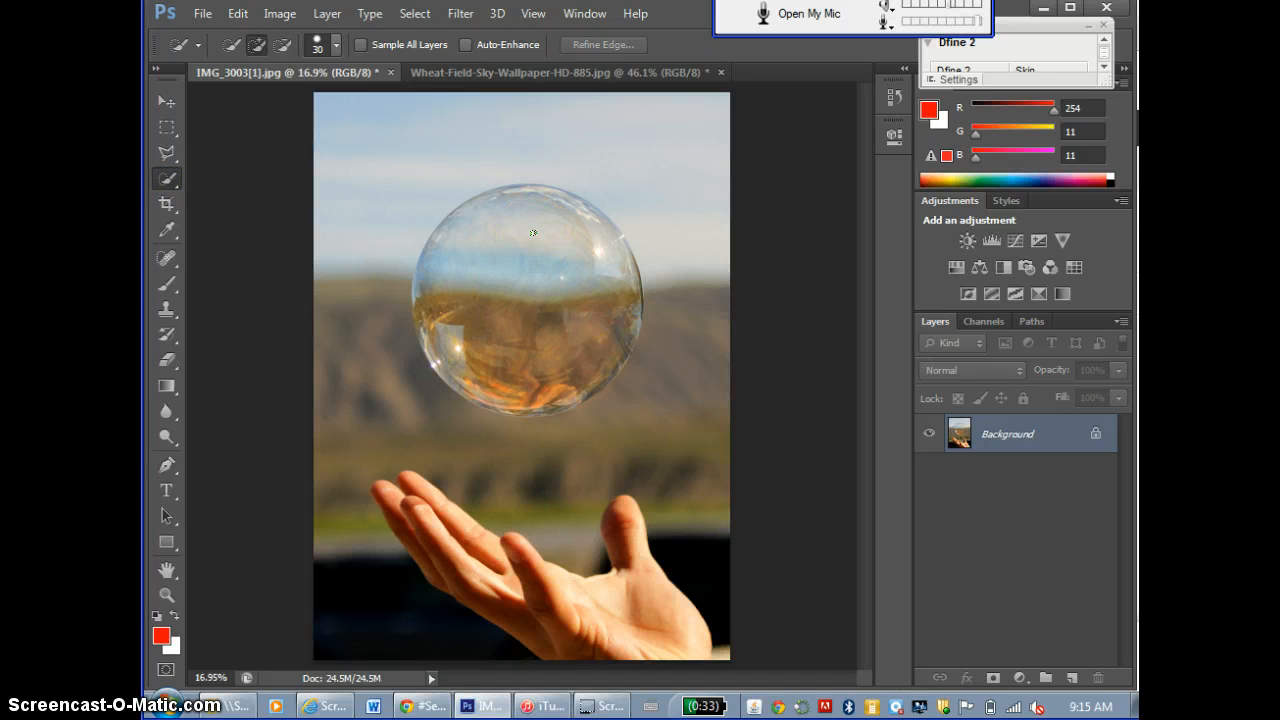
key("ctrl+plus")
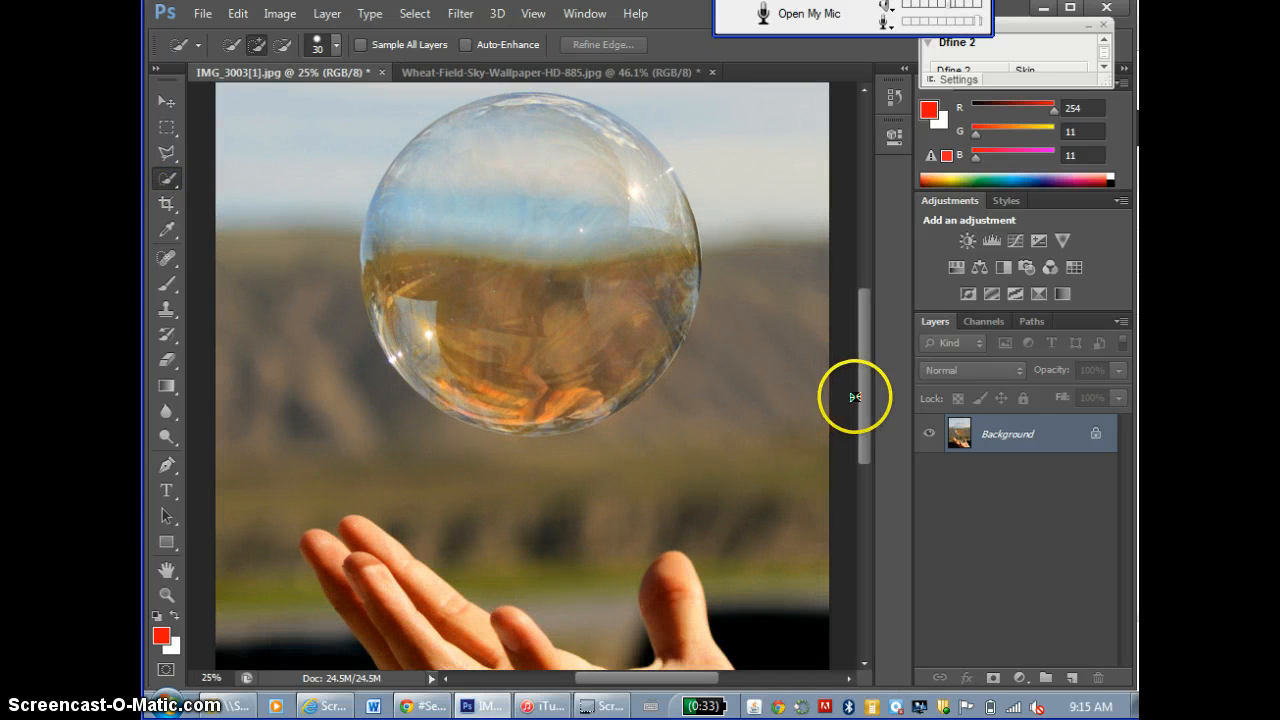
left_click_drag(862, 390, 855, 360)
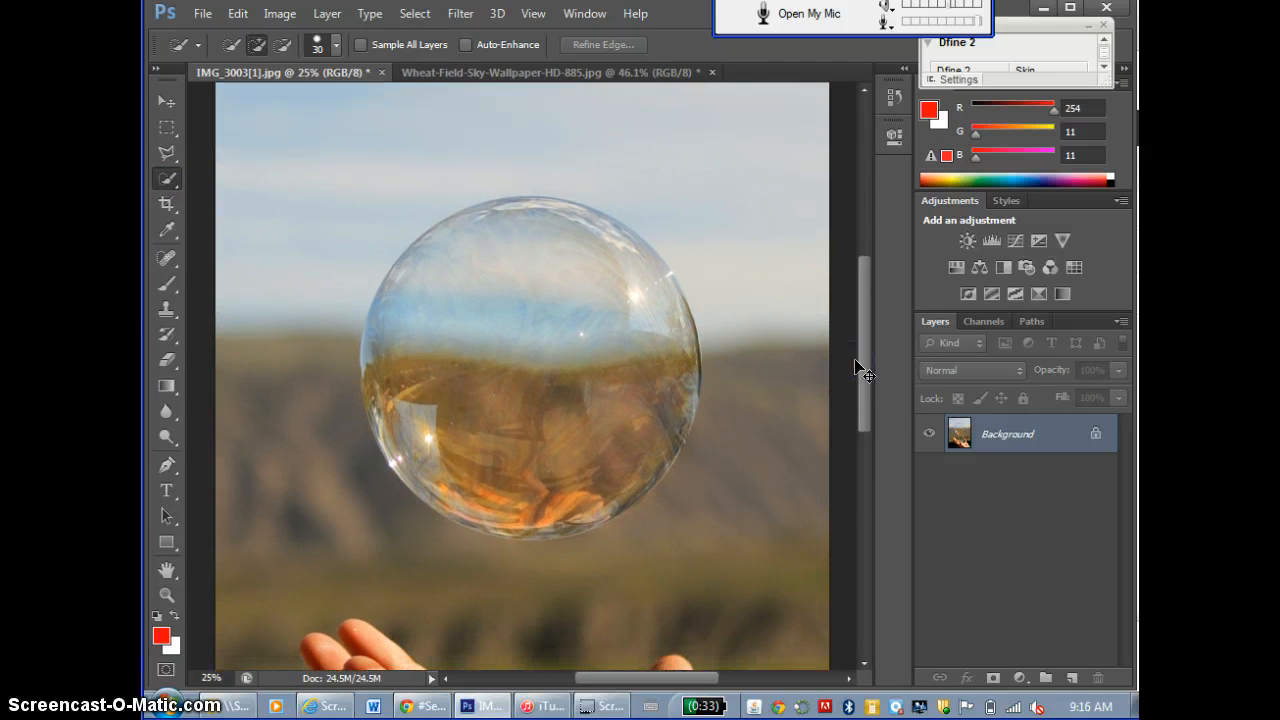
key("ctrl+plus")
key("ctrl+plus")
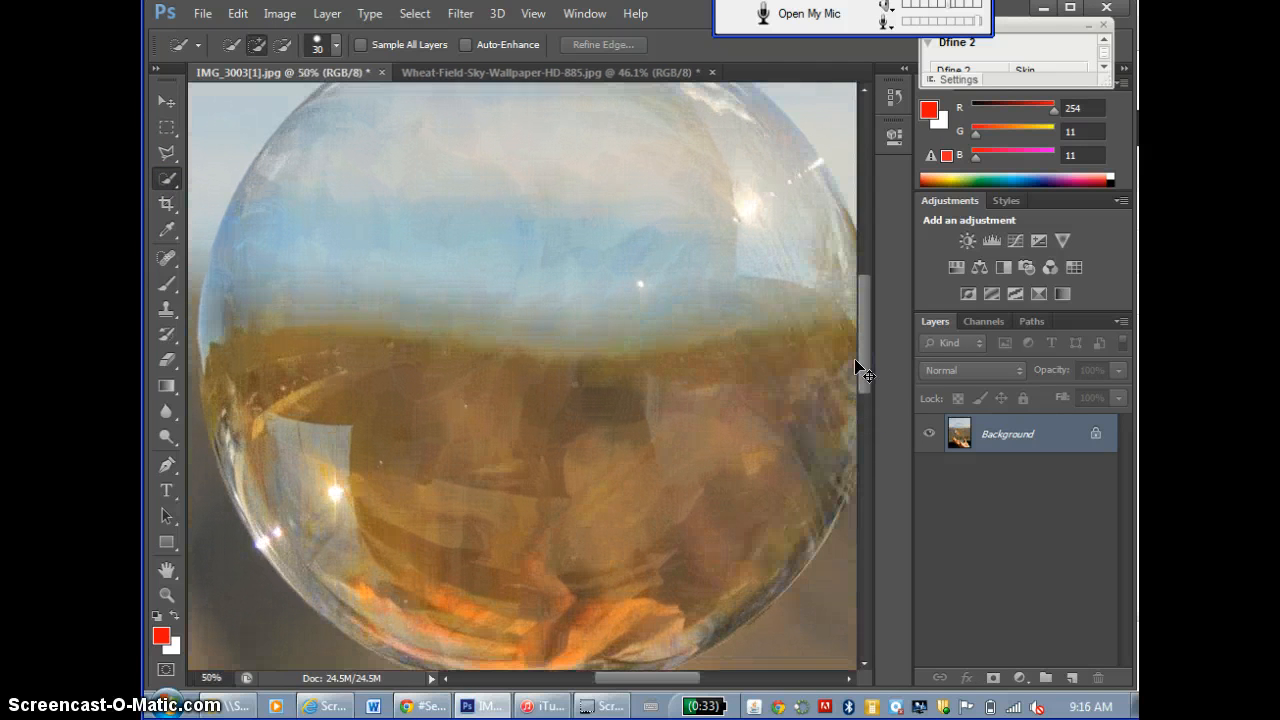
key("ctrl+minus")
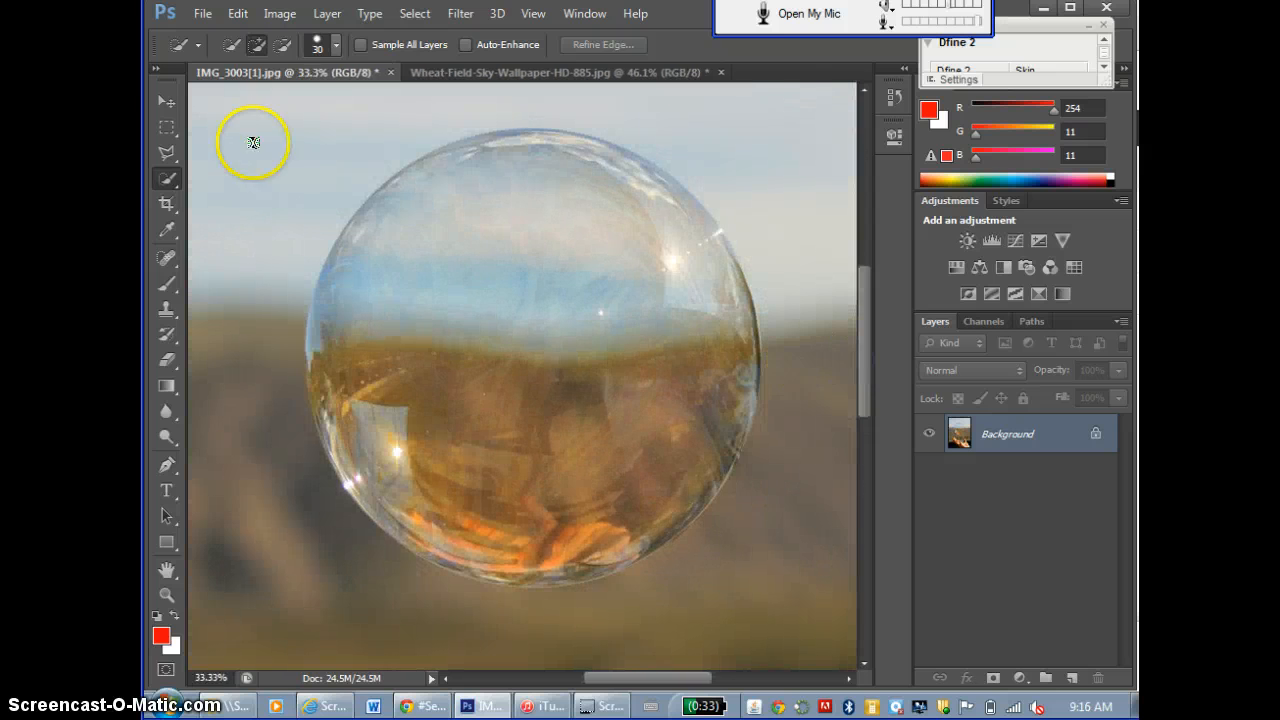
left_click(461, 302)
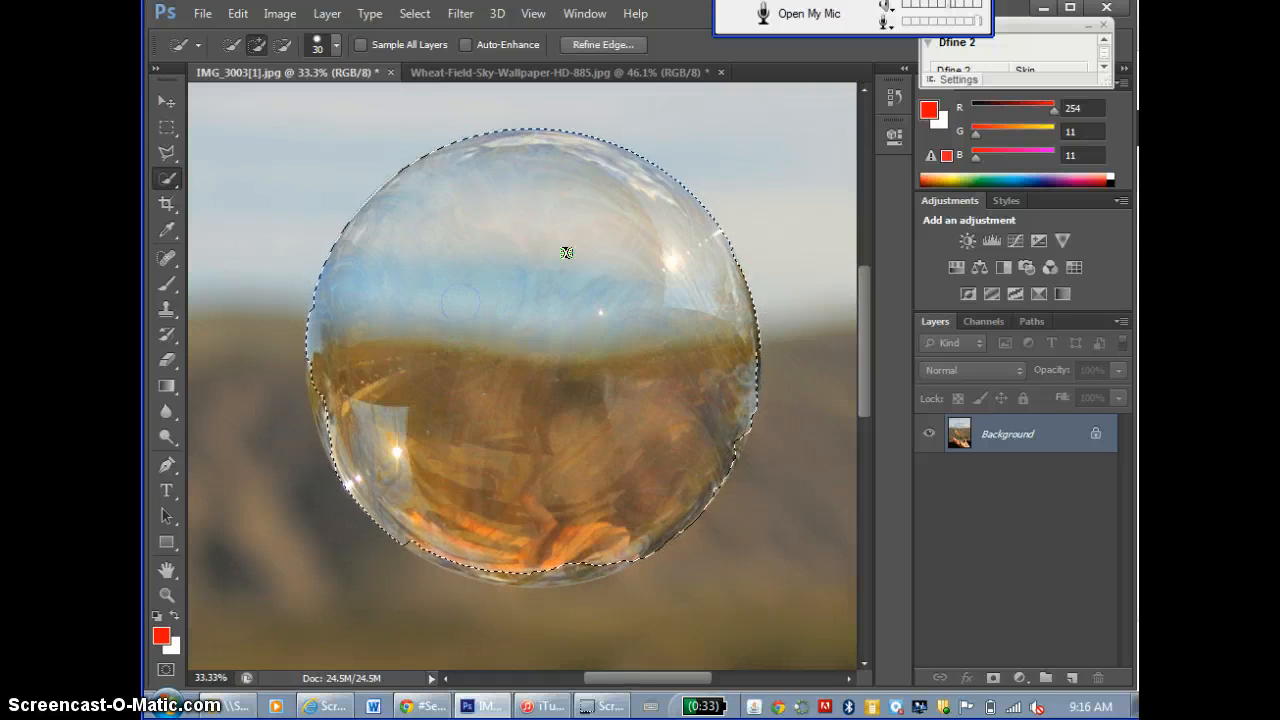
Extend the quick selection along the bubble's lower, left and right edges so it follows the full outline.
mouse_move(566, 252)
left_mouse_down()
mouse_move(602, 480)
mouse_move(624, 476)
mouse_move(691, 351)
mouse_move(728, 422)
mouse_move(707, 431)
mouse_move(697, 359)
mouse_move(699, 418)
mouse_move(738, 444)
left_mouse_up()
mouse_move(618, 558)
left_mouse_down()
mouse_move(519, 579)
mouse_move(554, 582)
left_mouse_up()
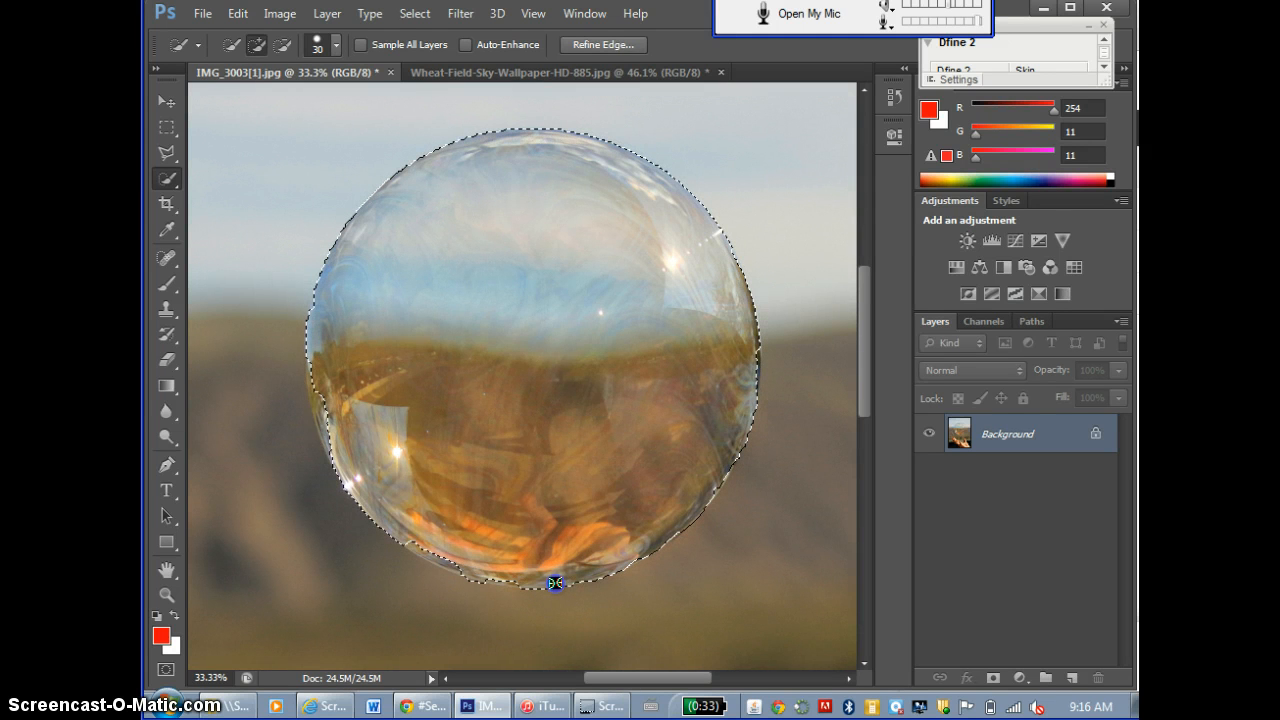
left_click_drag(400, 537, 400, 537)
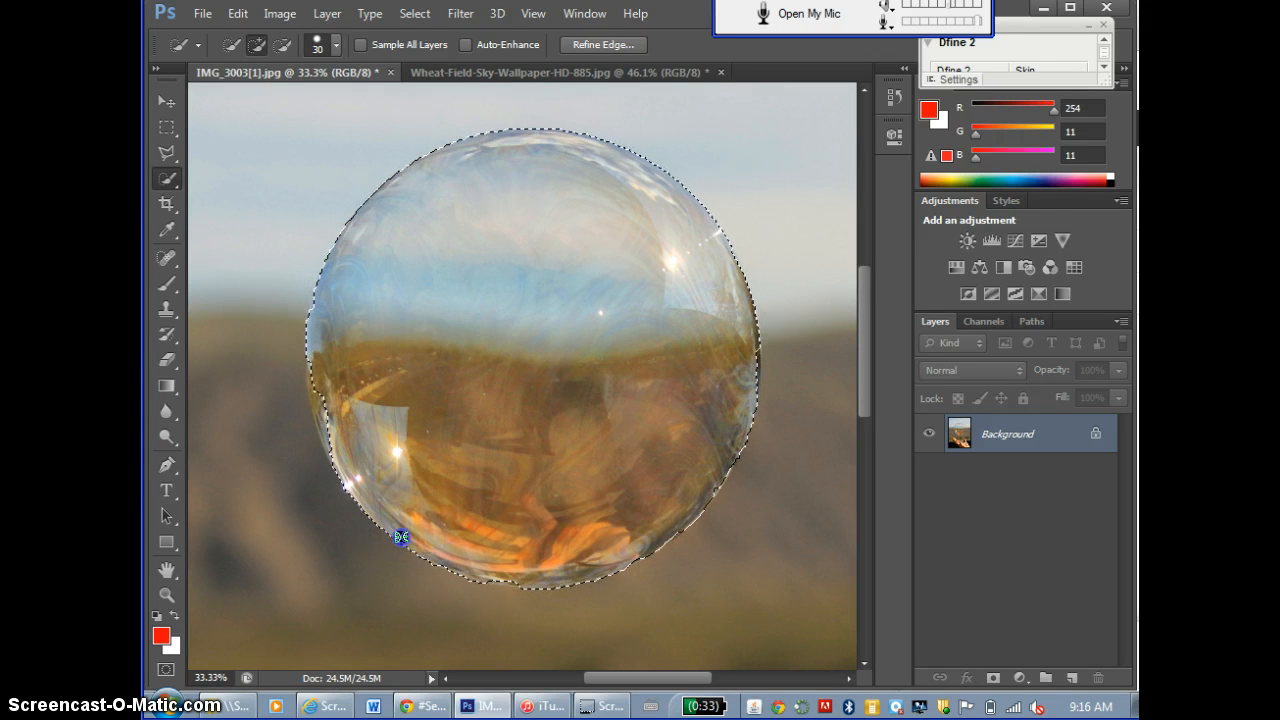
left_click_drag(475, 568, 487, 575)
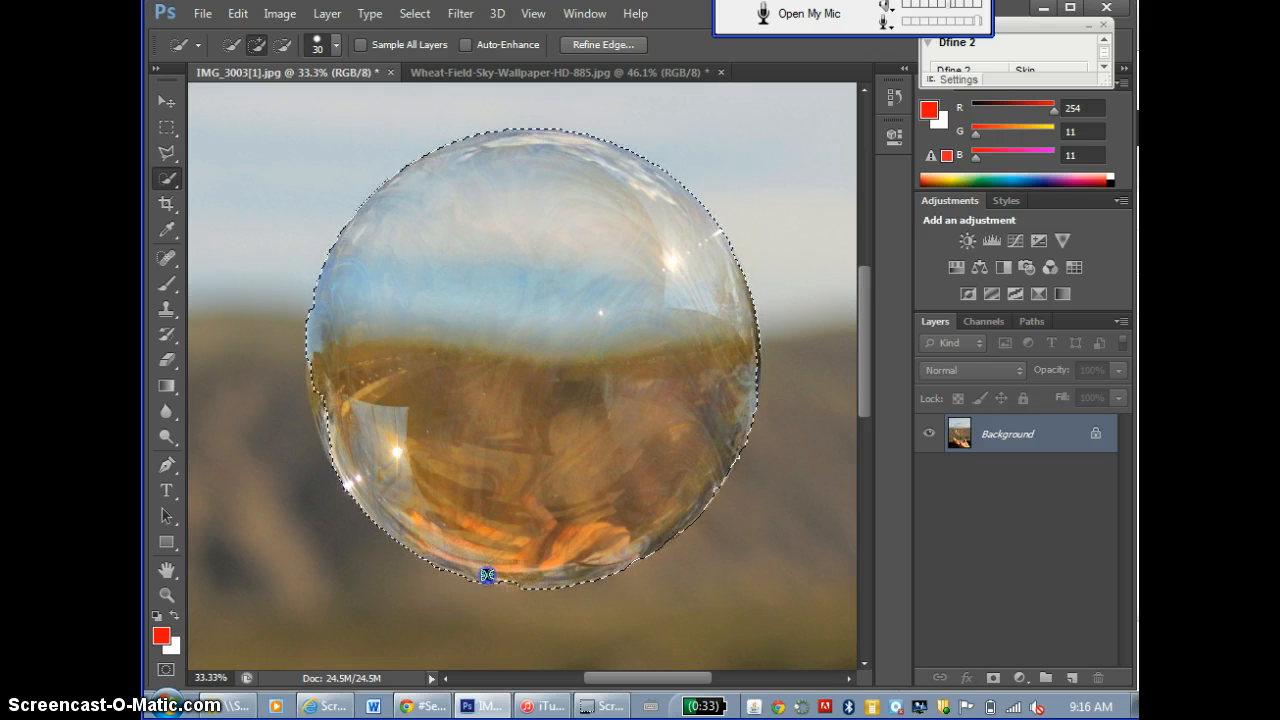
left_click_drag(329, 409, 317, 400)
left_click_drag(329, 471, 330, 457)
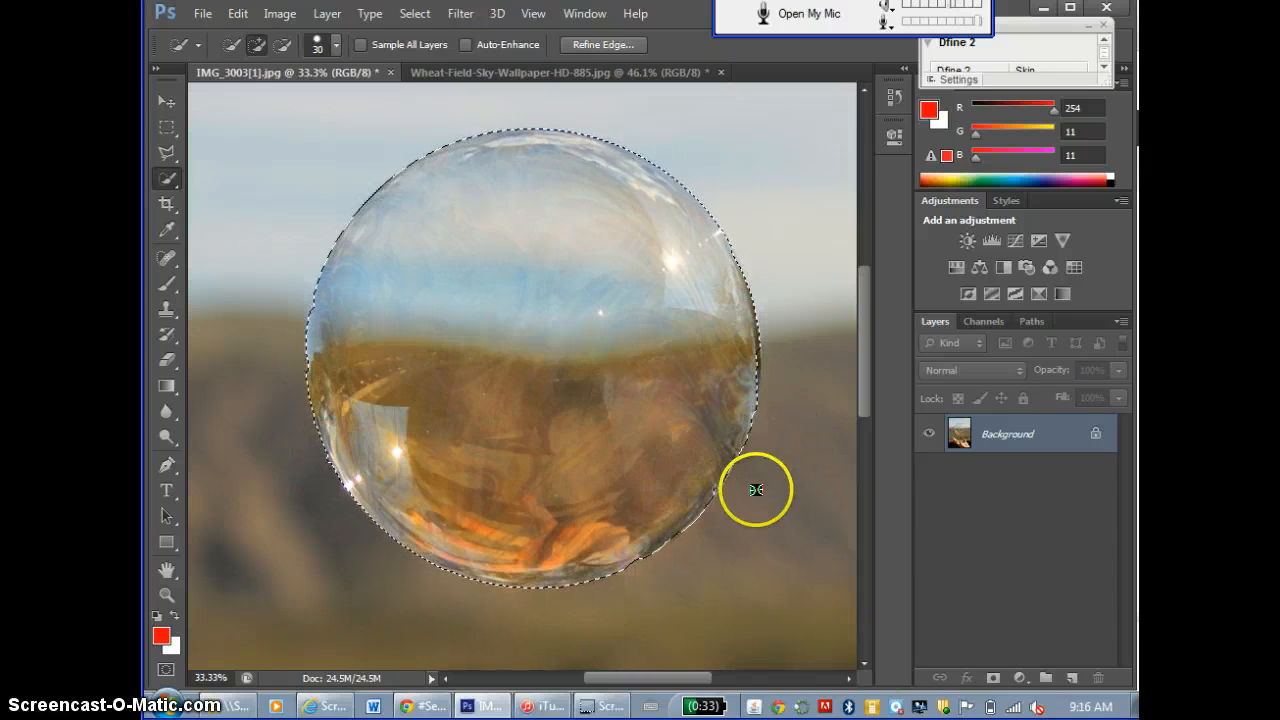
mouse_move(756, 489)
left_mouse_down()
mouse_move(722, 406)
mouse_move(758, 408)
mouse_move(757, 364)
left_mouse_up()
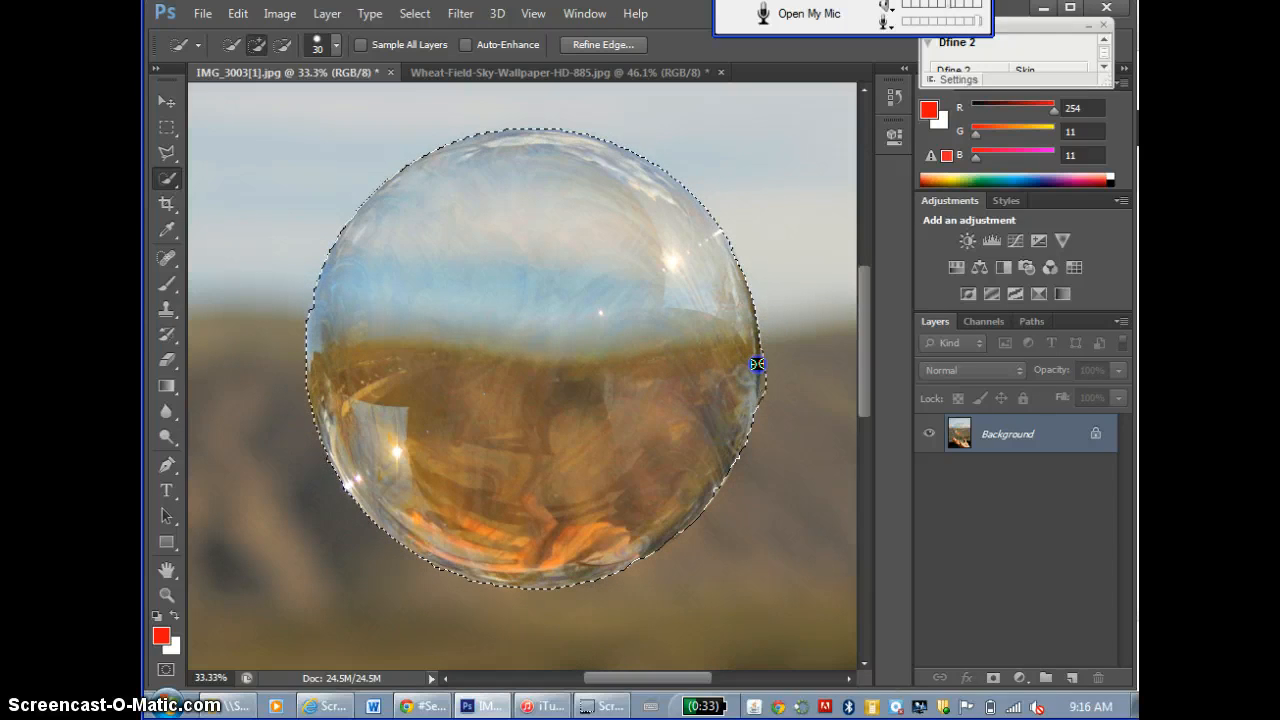
Refine the bubble selection, copy the bubble and paste it into the Wheat-Field-Sky-Wallpaper-HD-885.jpg document.
mouse_move(749, 414)
left_mouse_down()
mouse_move(765, 357)
mouse_move(724, 467)
mouse_move(618, 212)
mouse_move(377, 305)
left_mouse_up()
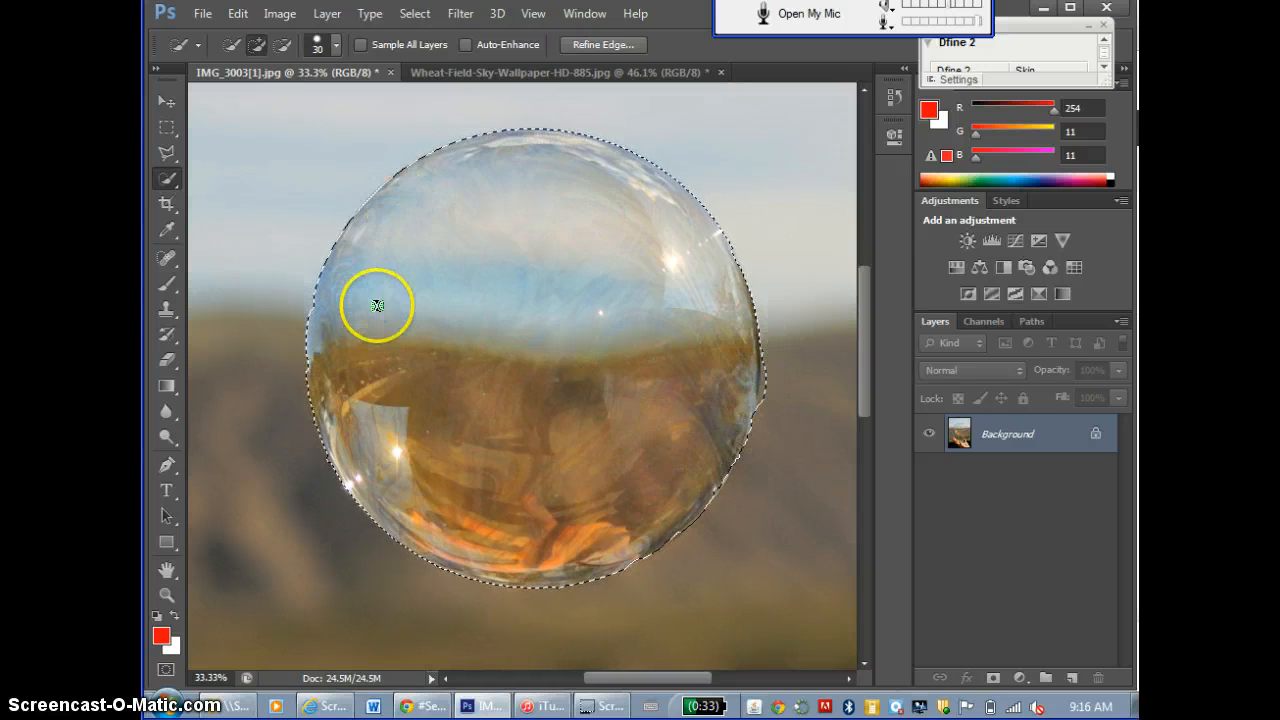
left_click(274, 13)
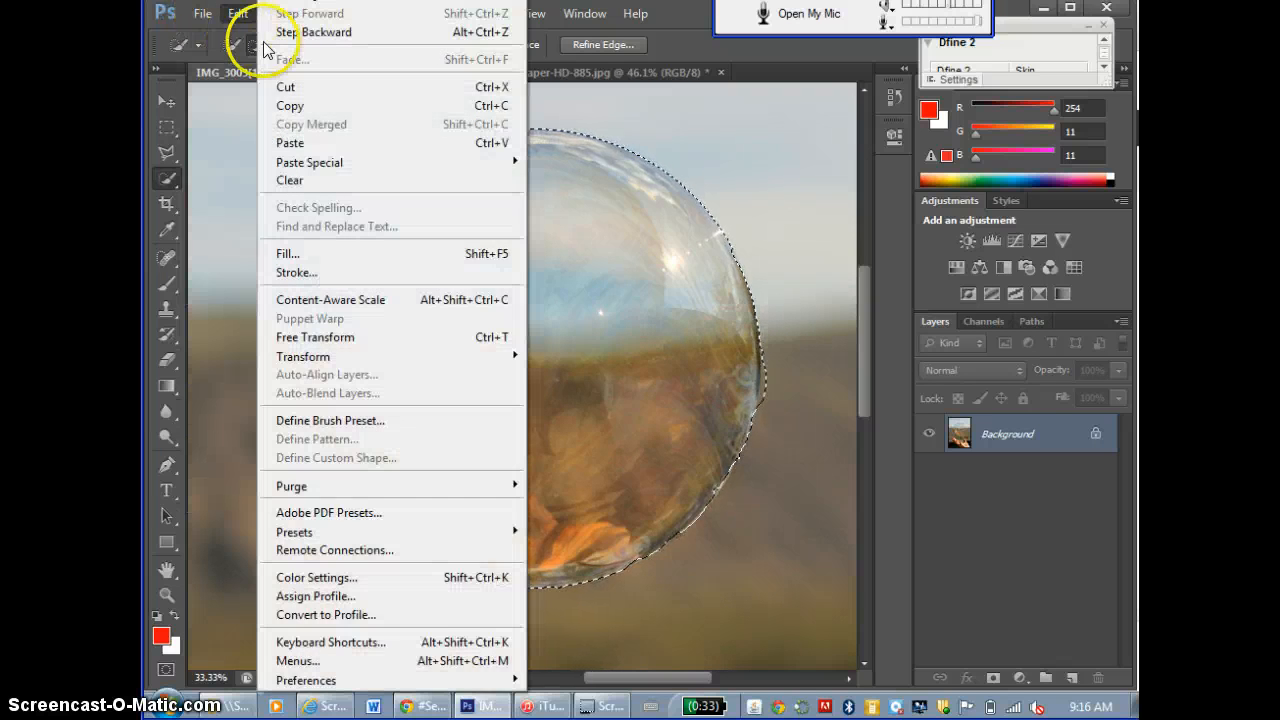
left_click(314, 106)
left_click(602, 66)
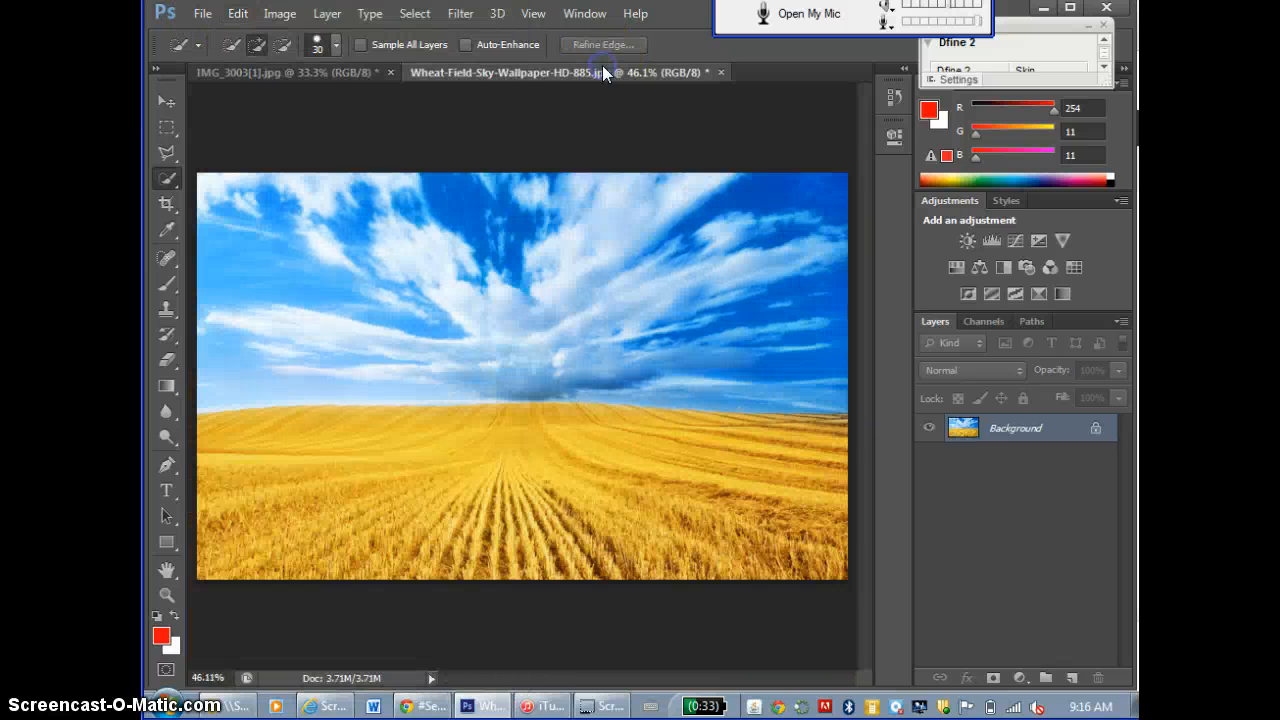
left_click(238, 13)
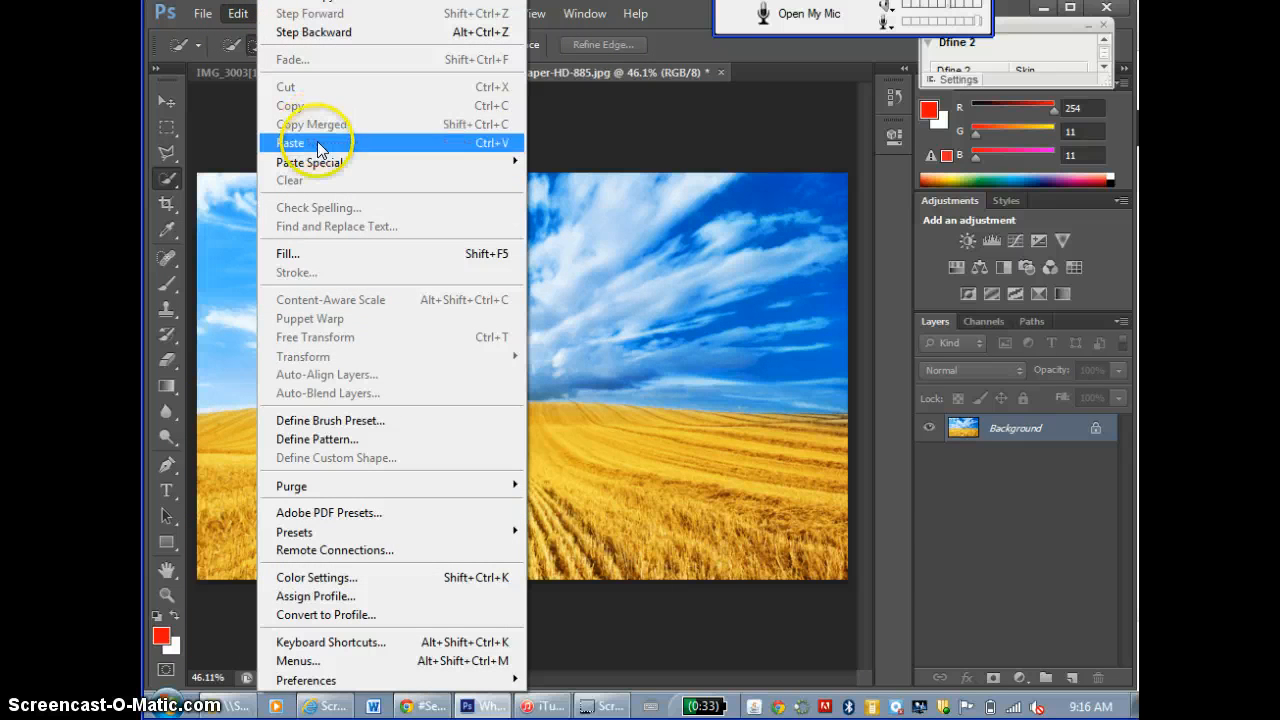
left_click(317, 142)
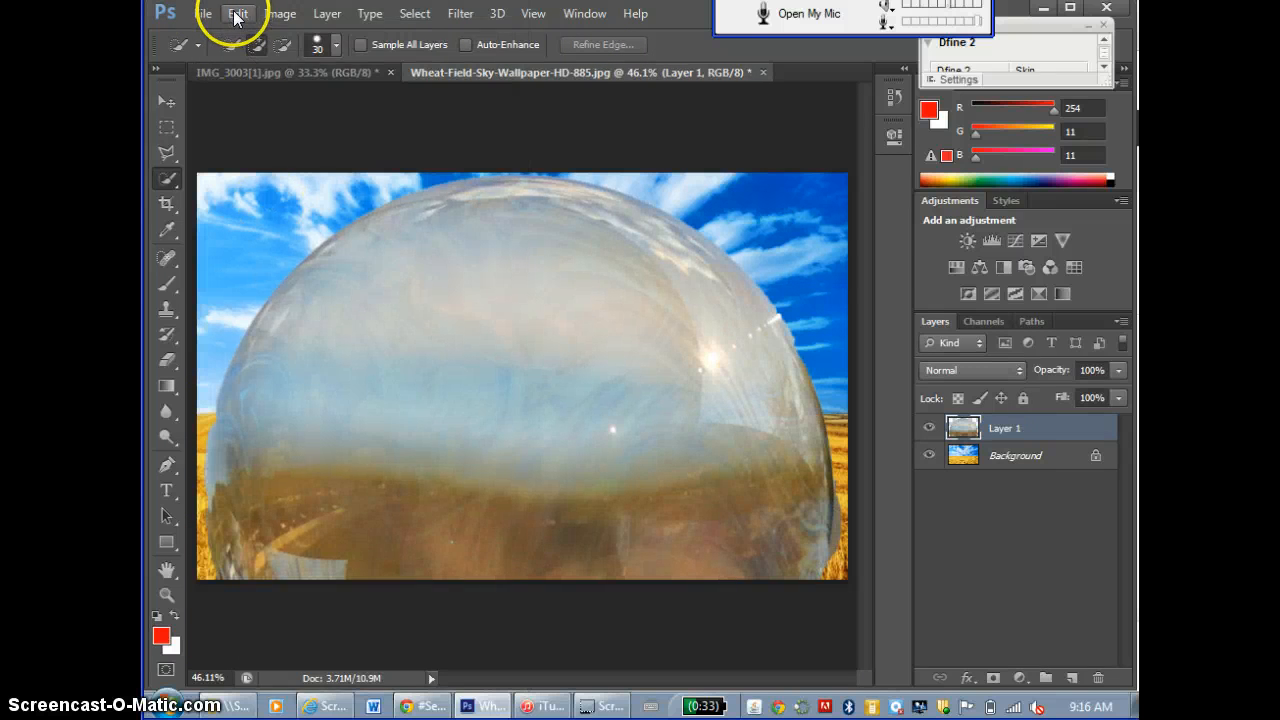
Scale the pasted bubble to about 43% width and 42% height, apply it, and move the bubble to the middle of the horizon.
left_click(236, 14)
mouse_move(407, 369)
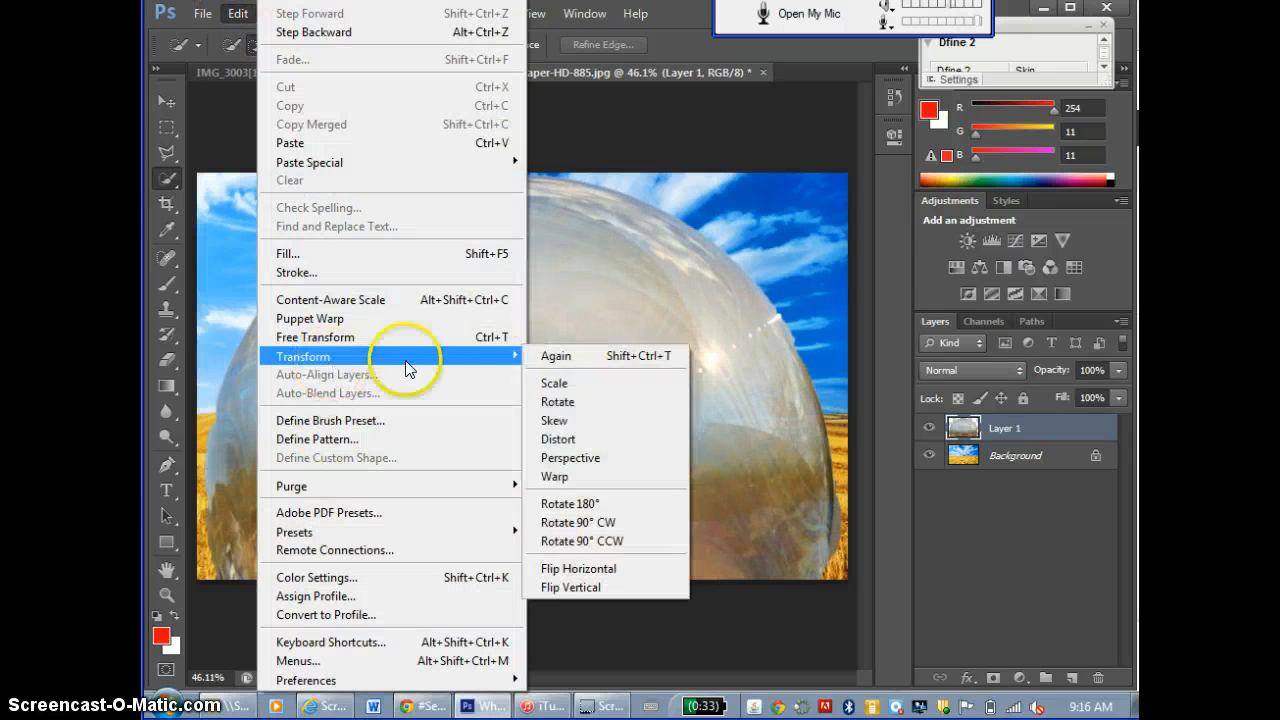
left_click(556, 384)
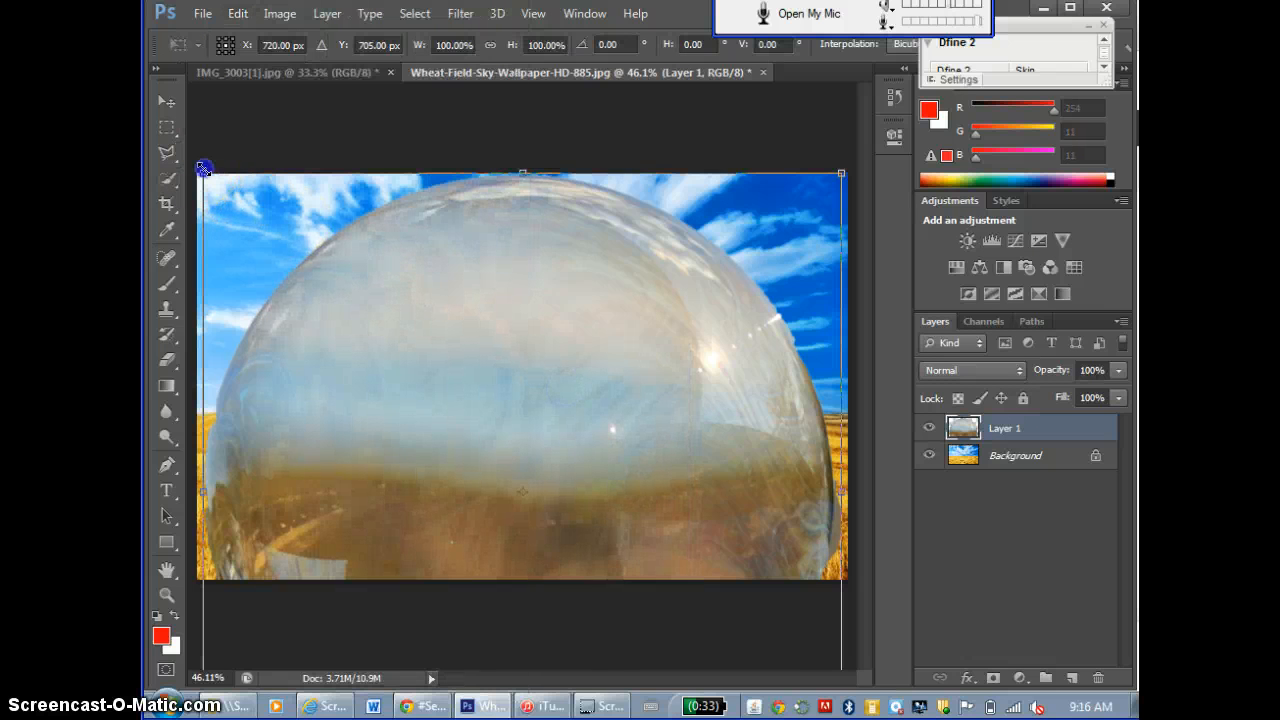
left_click_drag(203, 168, 429, 414)
left_click_drag(551, 500, 555, 503)
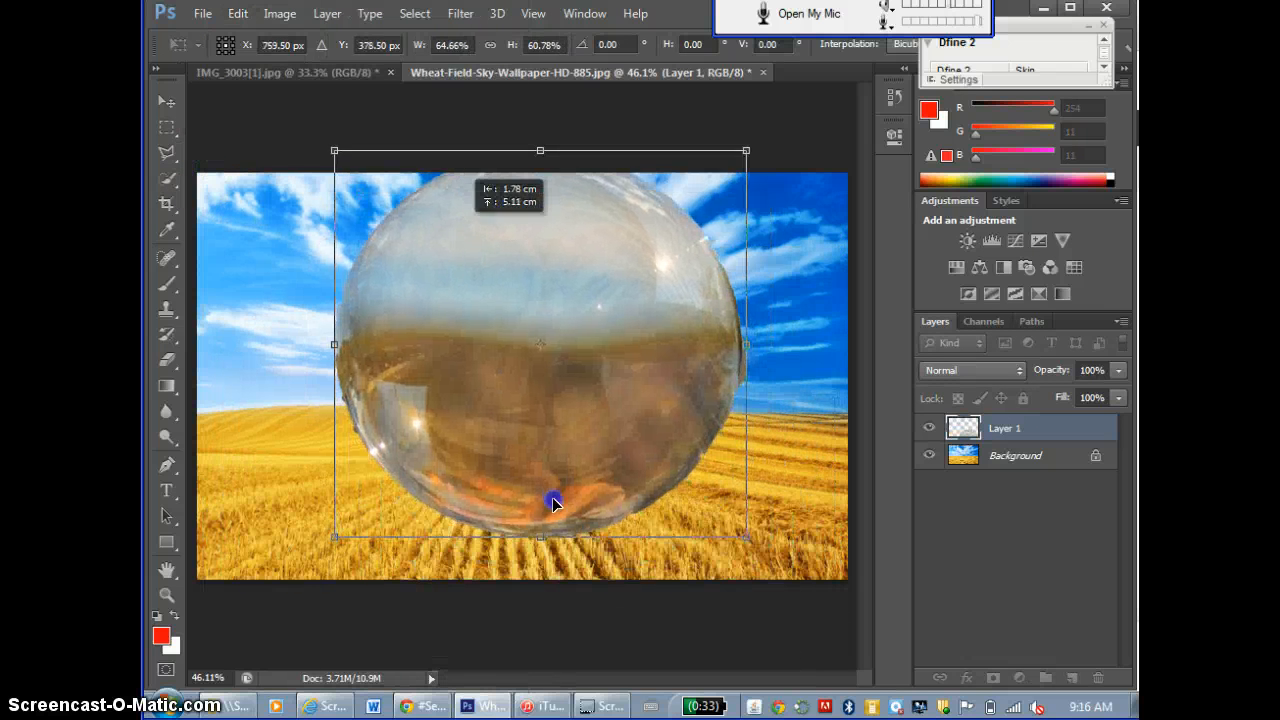
left_click_drag(334, 150, 470, 270)
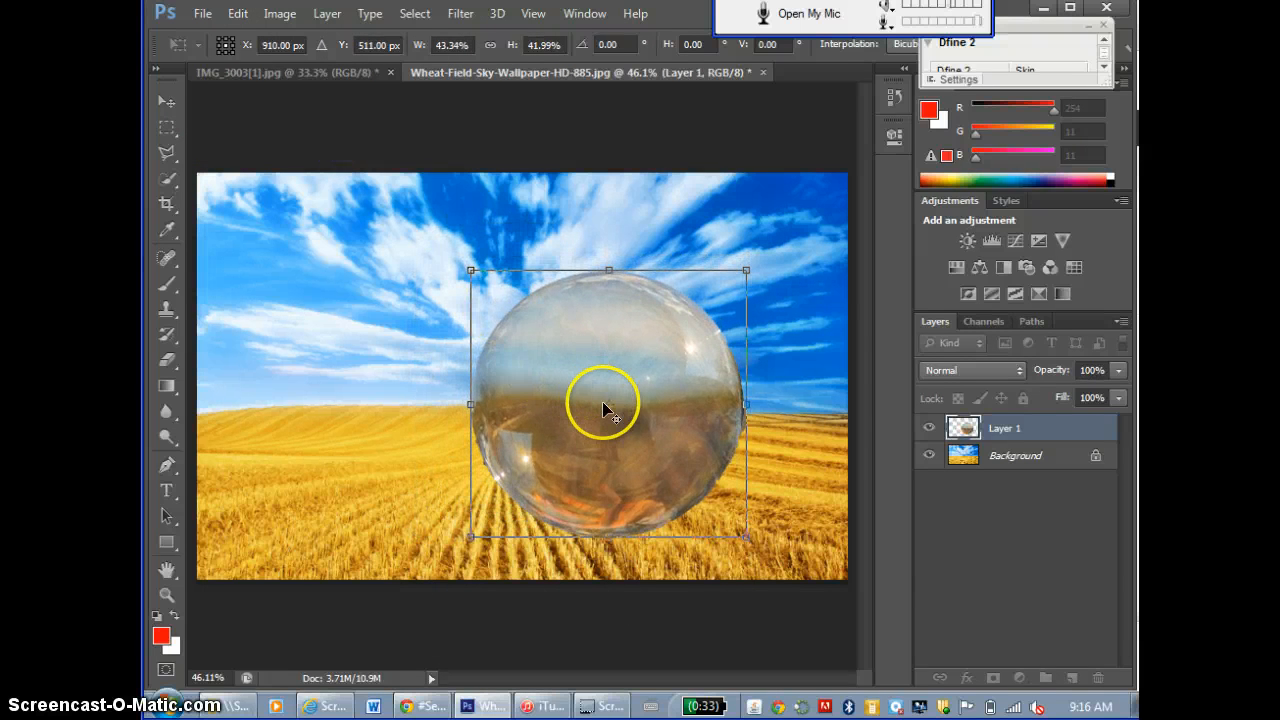
left_click_drag(608, 403, 560, 407)
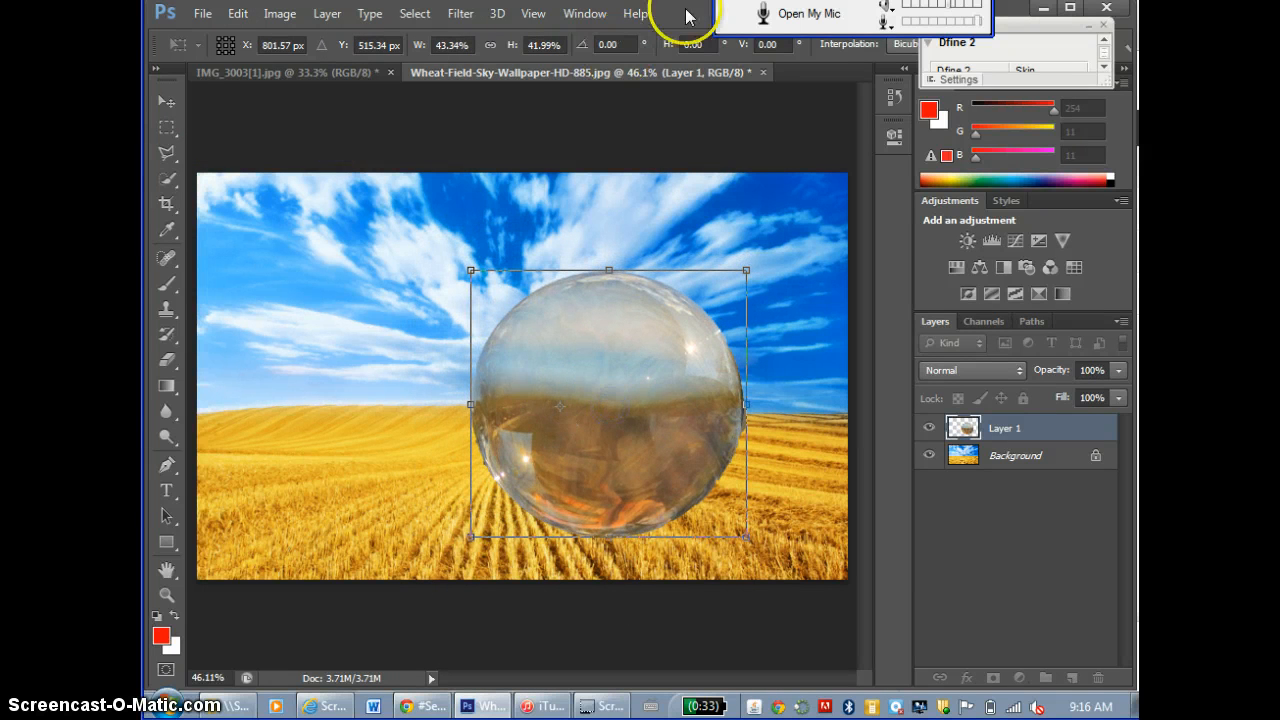
left_click(170, 98)
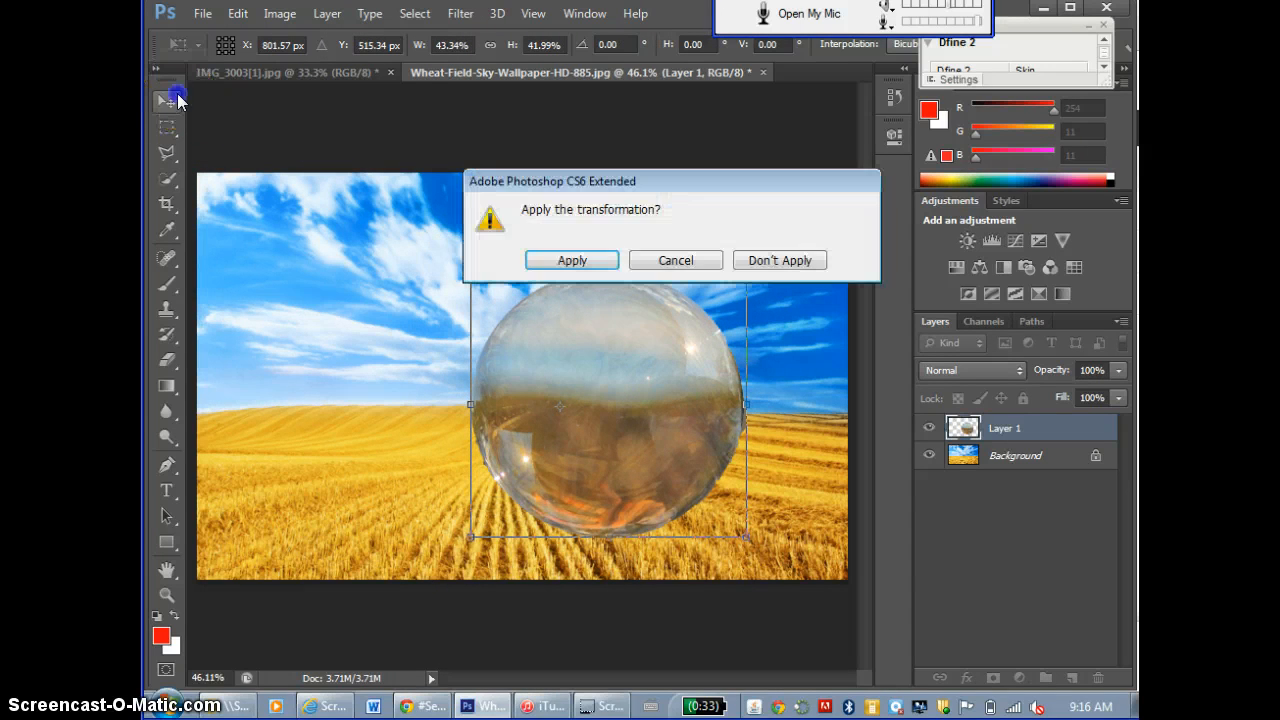
left_click(576, 260)
left_click_drag(591, 400, 519, 412)
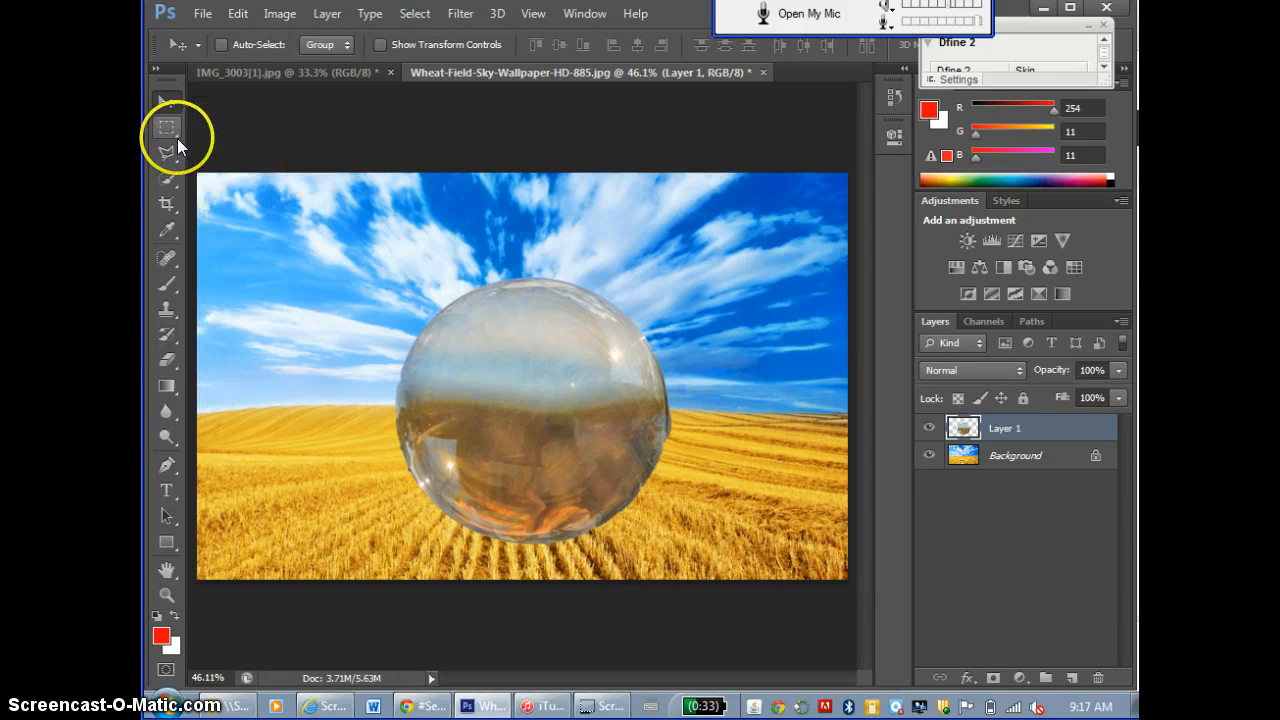
Scale the bubble down again to about 75% width and 72% height, centred over the horizon, and apply the transformation.
left_click(237, 13)
left_click(305, 358)
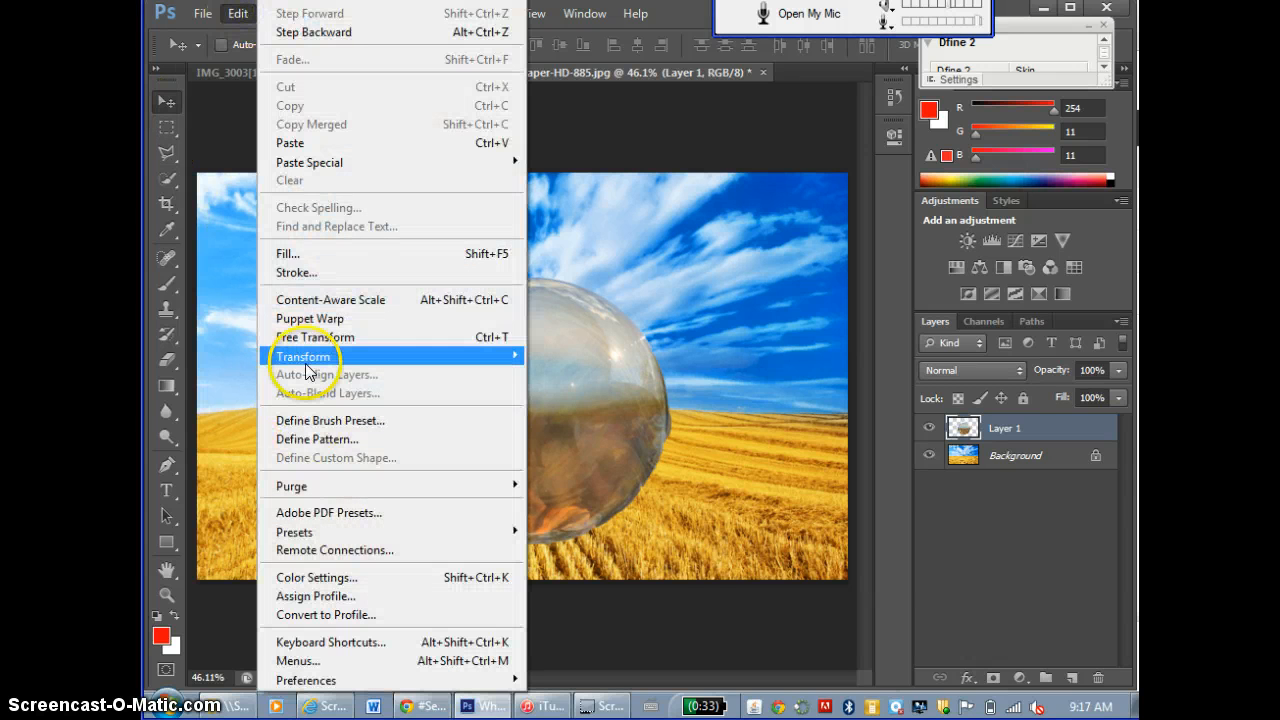
left_click(615, 388)
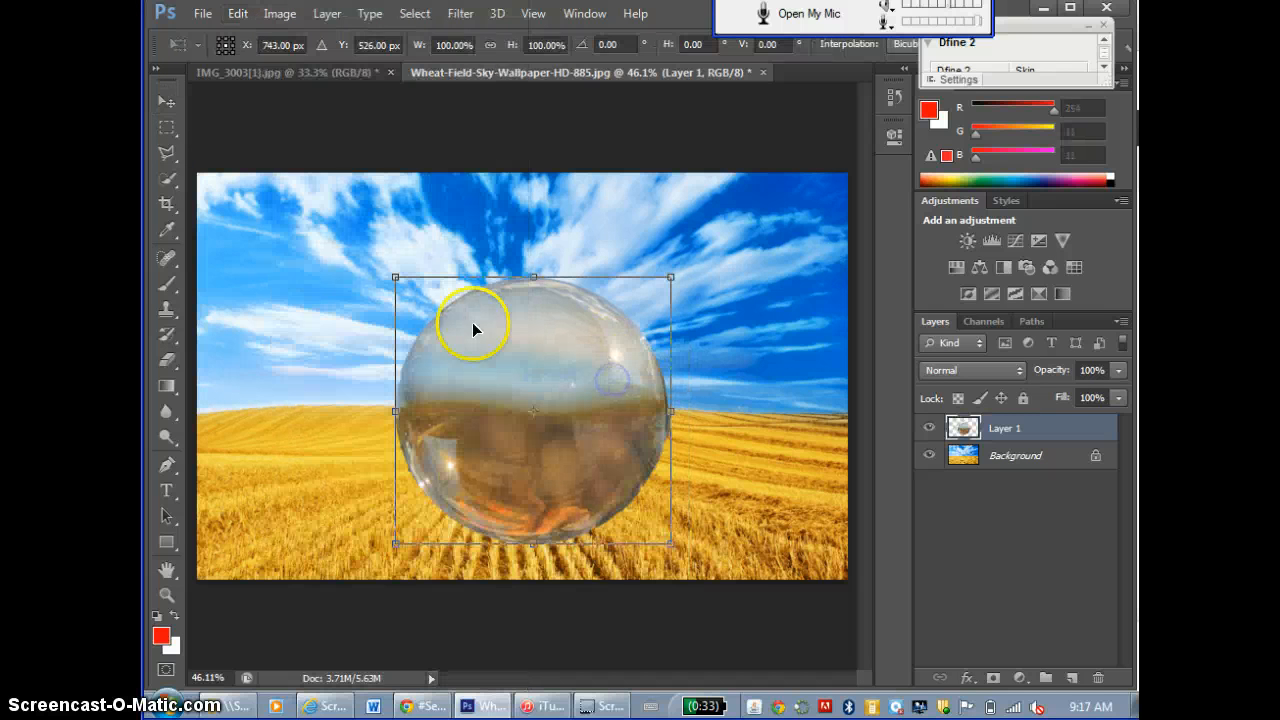
left_click_drag(395, 275, 458, 341)
key("shift+Up")
key("shift+Up")
key("shift+Up")
key("shift+Up")
key("shift+Up")
key("shift+Up")
key("shift+Up")
key("shift+Up")
key("shift+Left")
key("shift+Left")
key("shift+Left")
key("shift+Left")
key("shift+Left")
key("shift+Left")
key("shift+Left")
key("shift+Left")
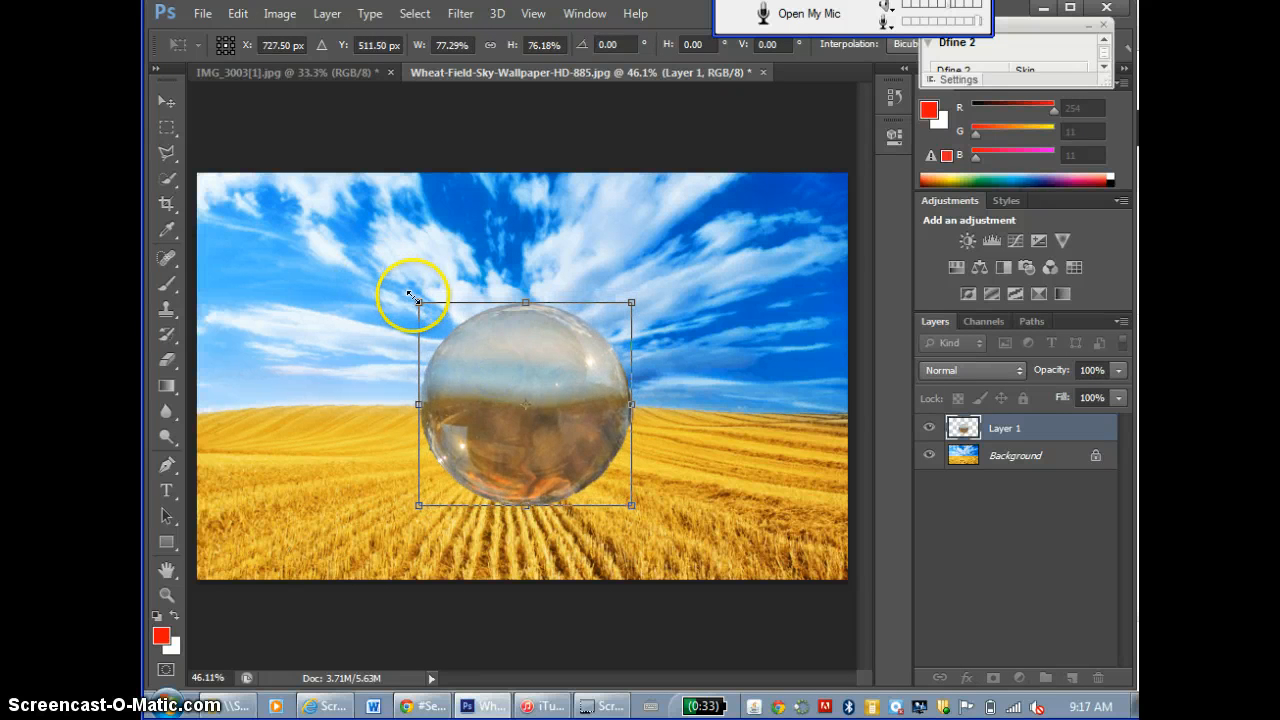
left_click_drag(418, 302, 424, 312)
left_click_drag(531, 369, 523, 366)
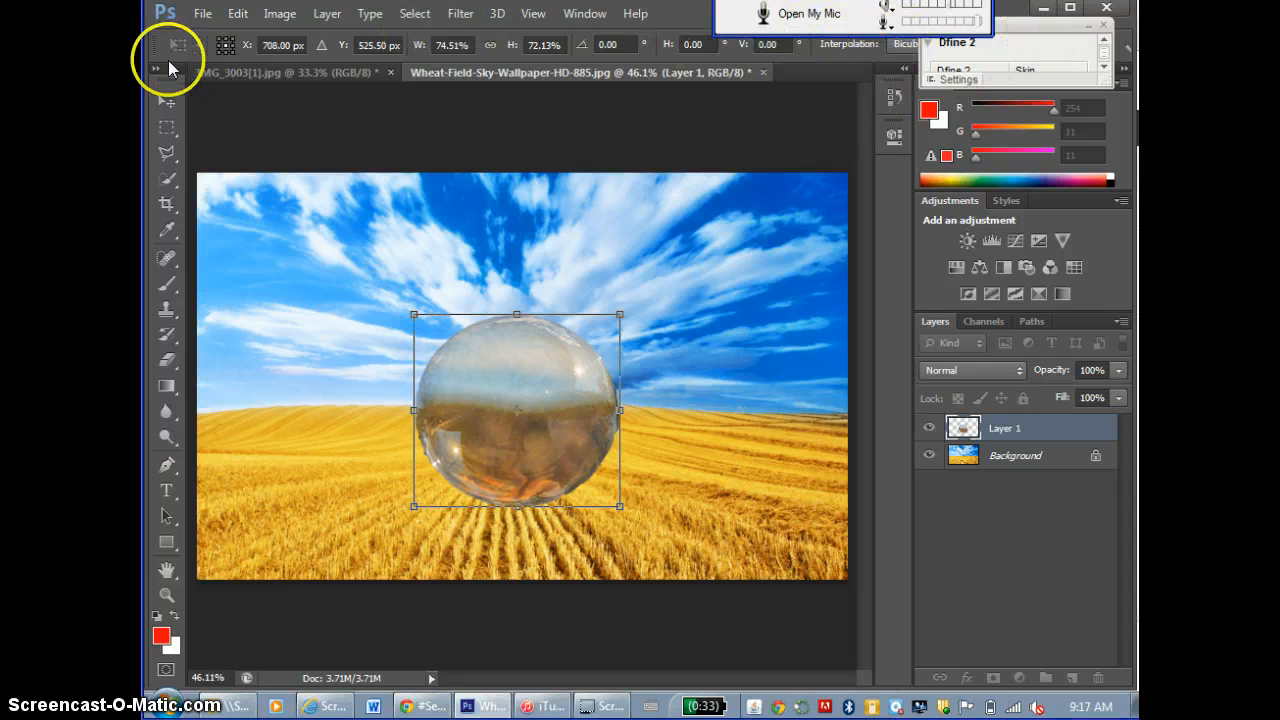
left_click(162, 104)
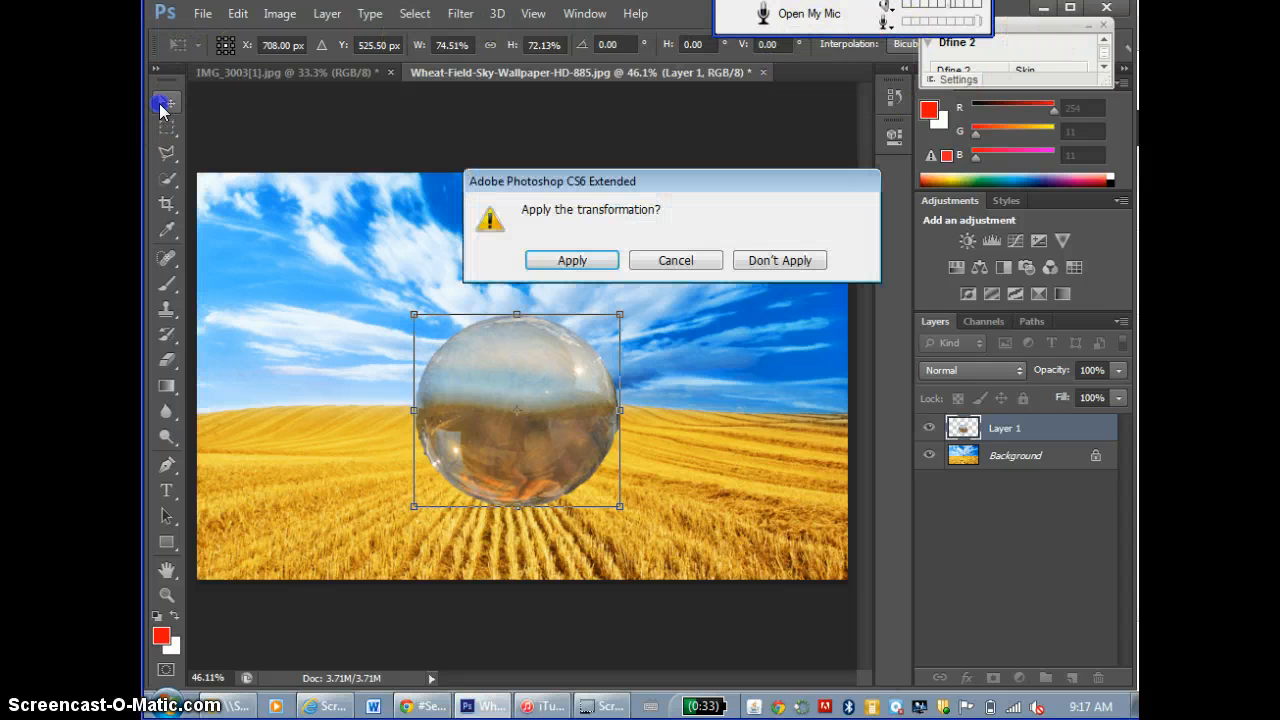
left_click(572, 260)
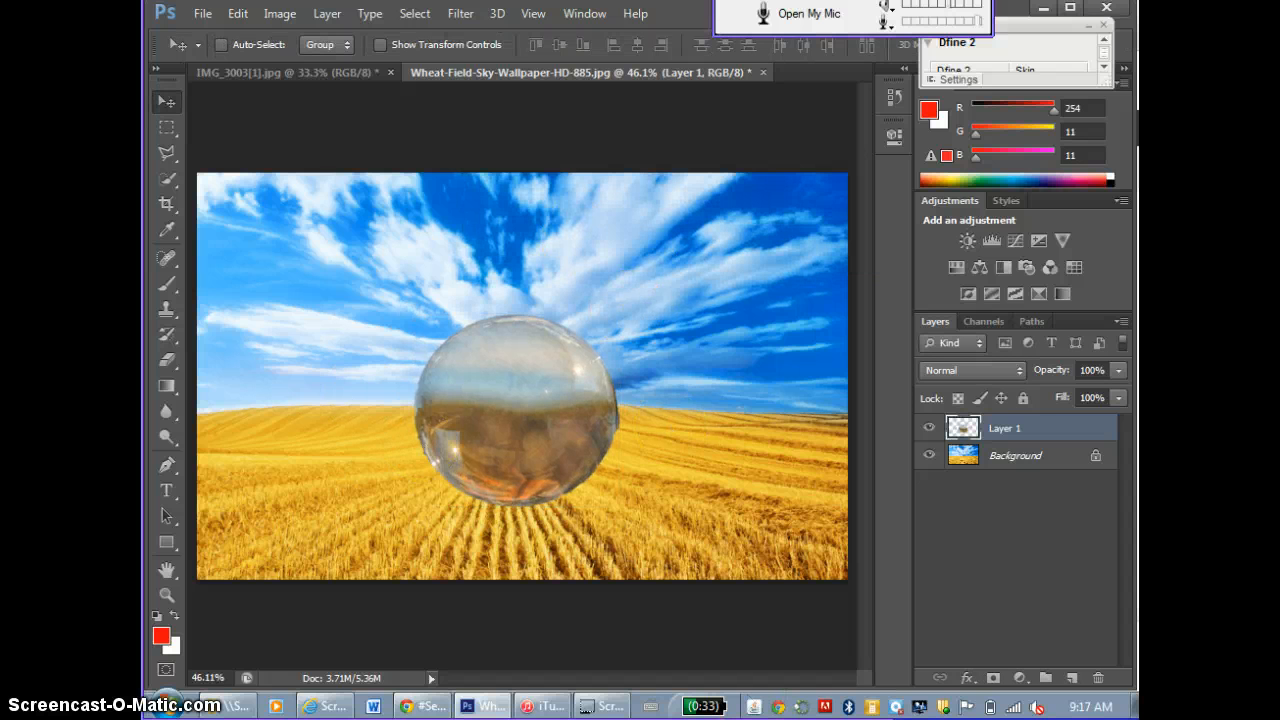
Choose the Eraser tool for the bubble layer and set its brush size to 57 px.
key("ctrl+plus")
key("ctrl+plus")
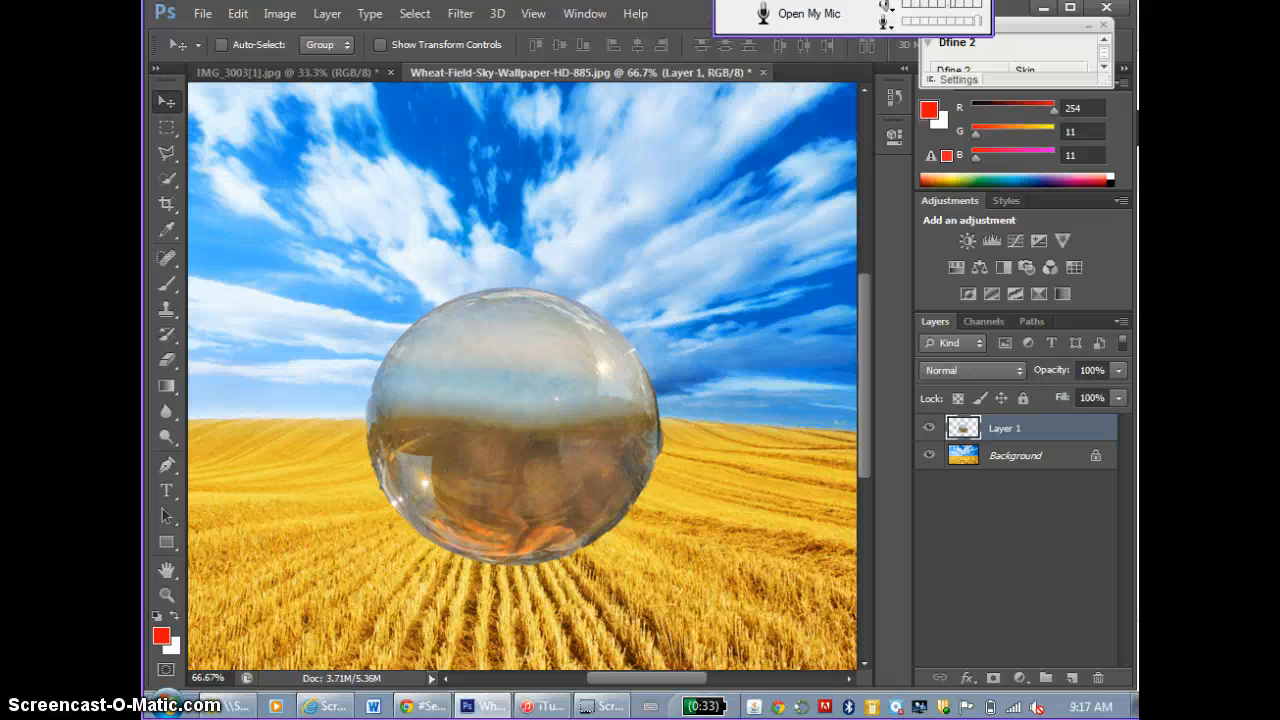
key("ctrl+plus")
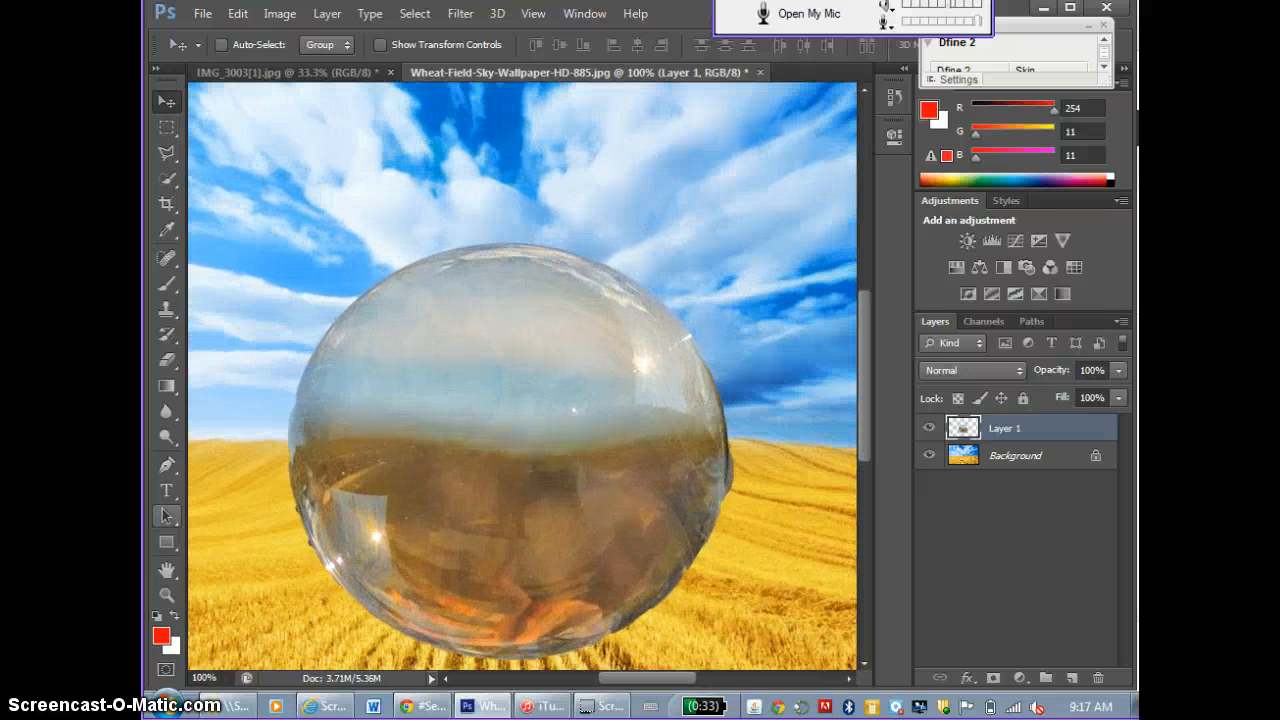
left_click(167, 358)
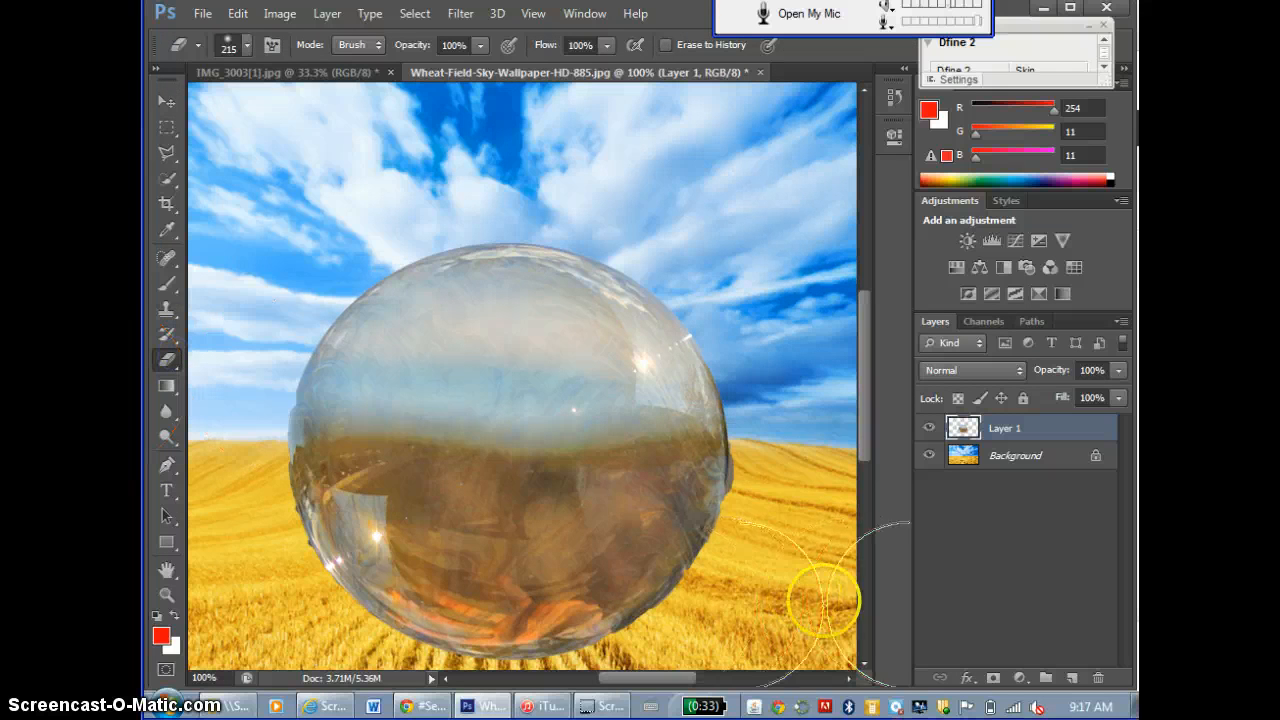
left_click(246, 45)
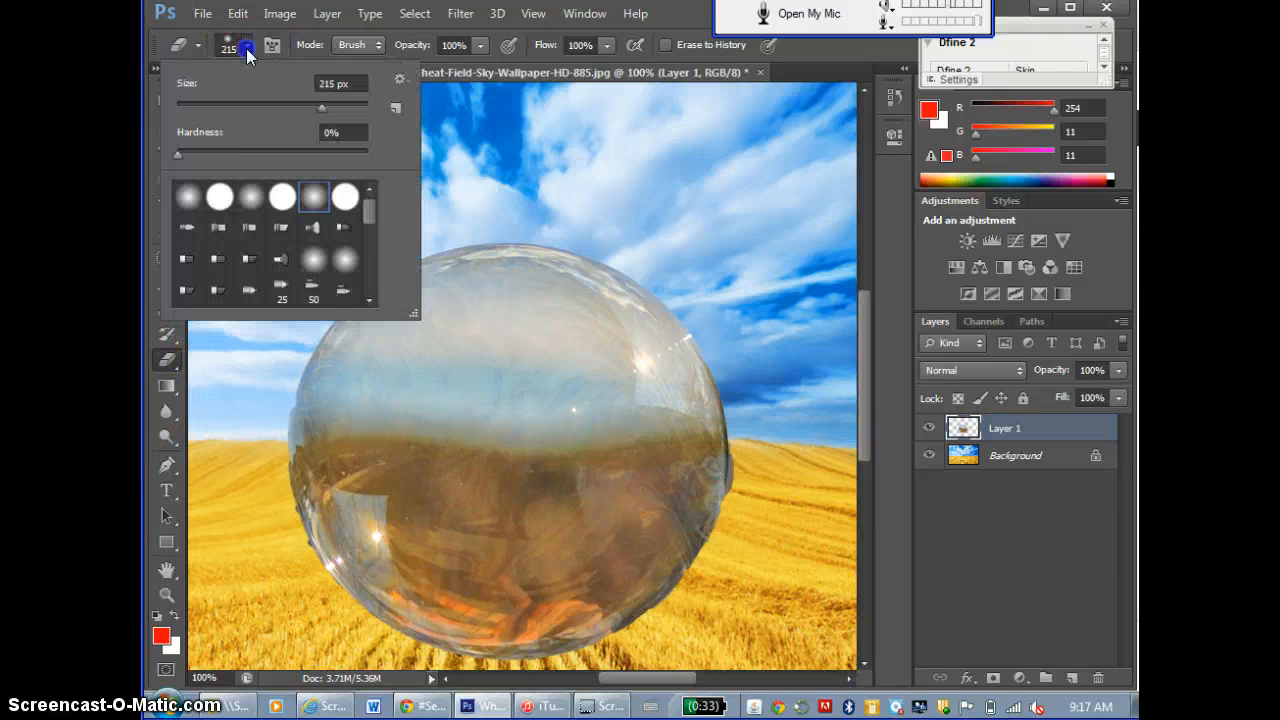
left_click_drag(232, 106, 230, 104)
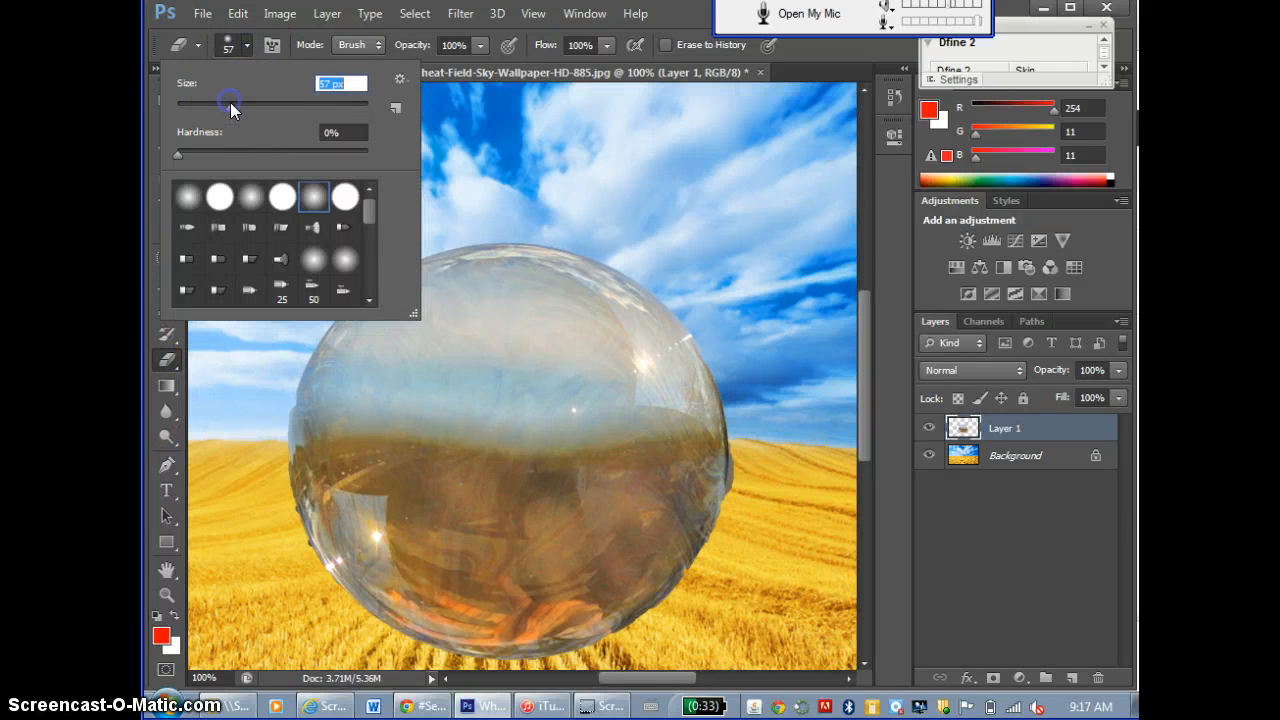
left_click(743, 466)
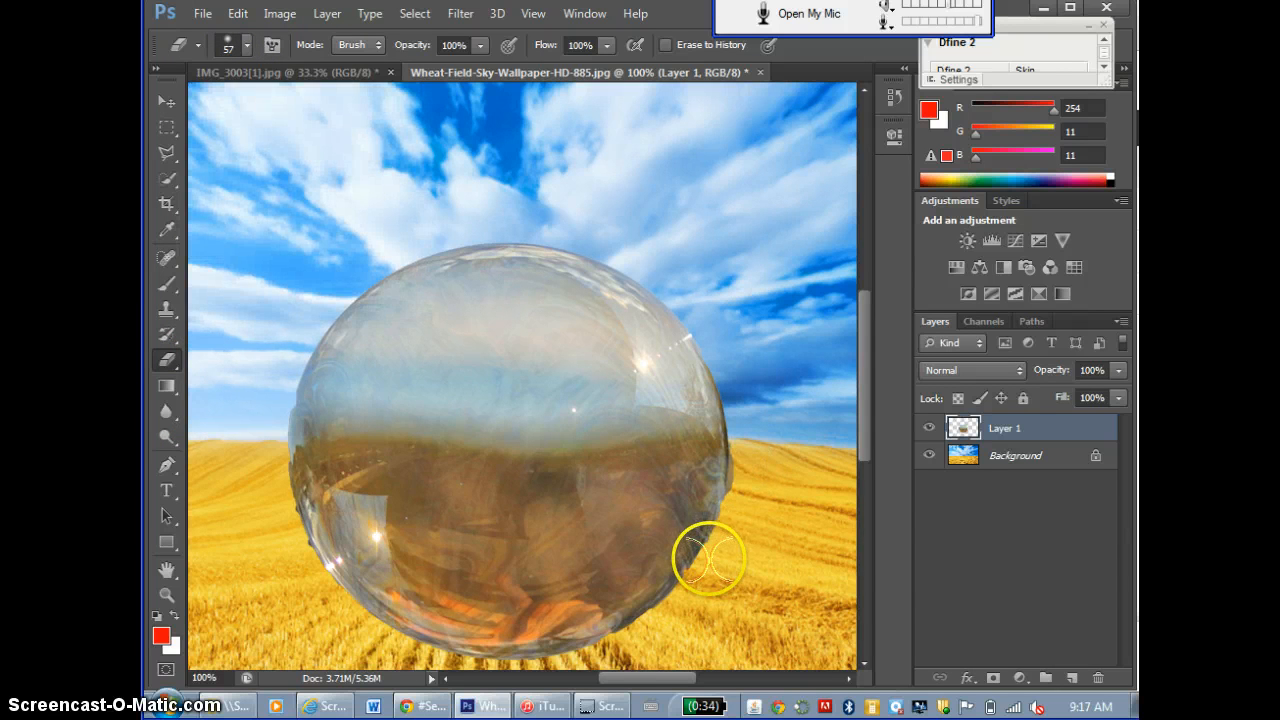
Switch the eraser to a hard round 23 px brush and erase the leftover background fringe along the bubble's right edge.
key("ctrl+plus")
key("ctrl+plus")
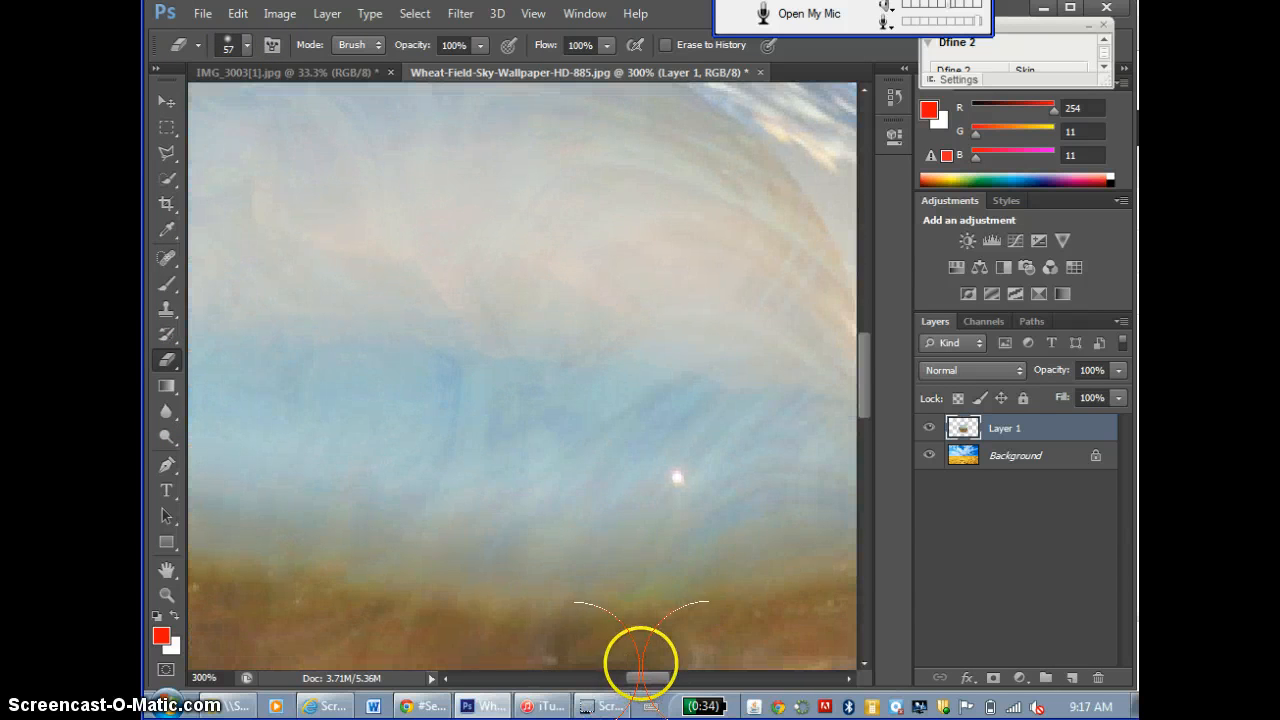
left_click_drag(640, 684, 688, 678)
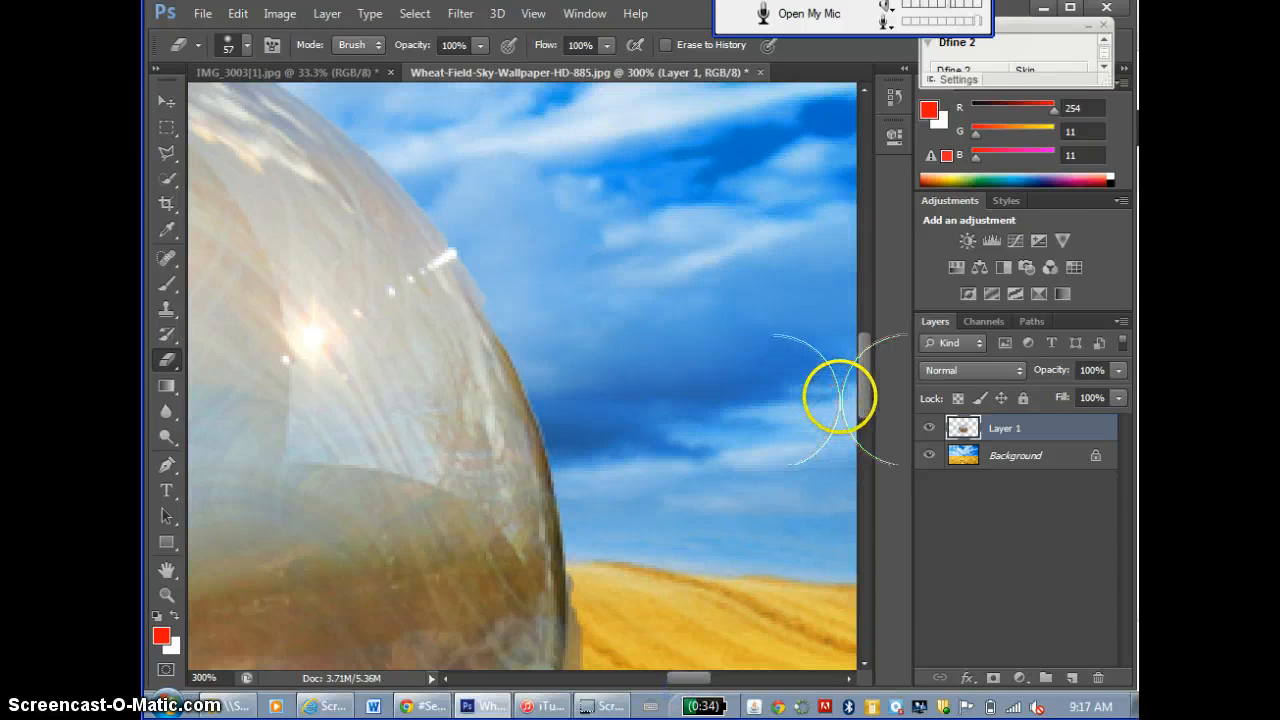
left_click_drag(857, 370, 868, 401)
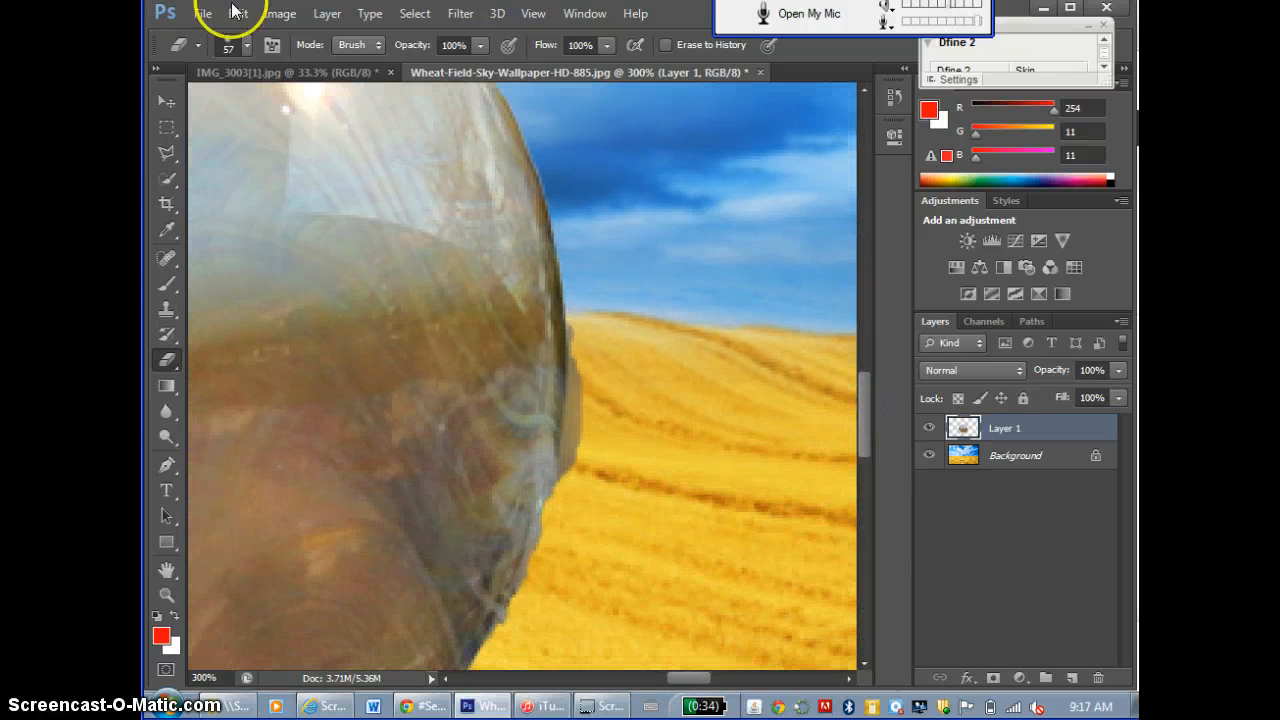
left_click(246, 45)
left_click(198, 105)
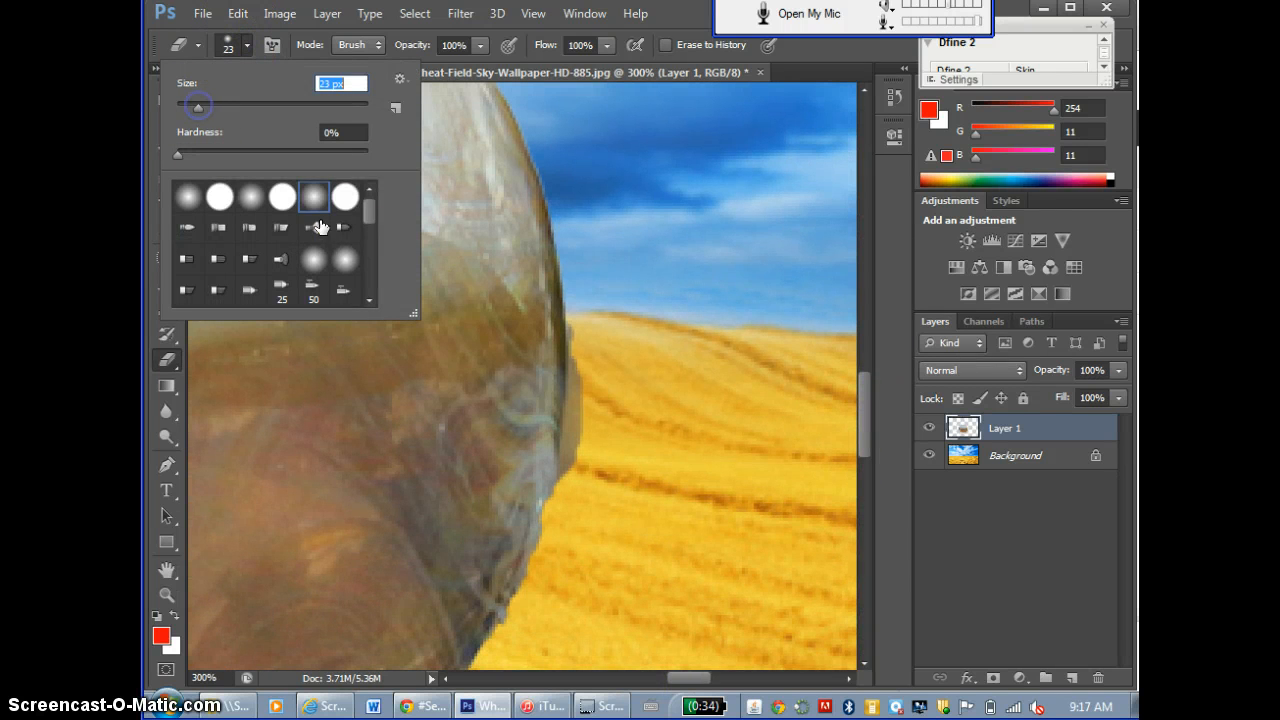
left_click(345, 196)
mouse_move(578, 378)
left_mouse_down()
mouse_move(600, 383)
mouse_move(596, 430)
left_mouse_up()
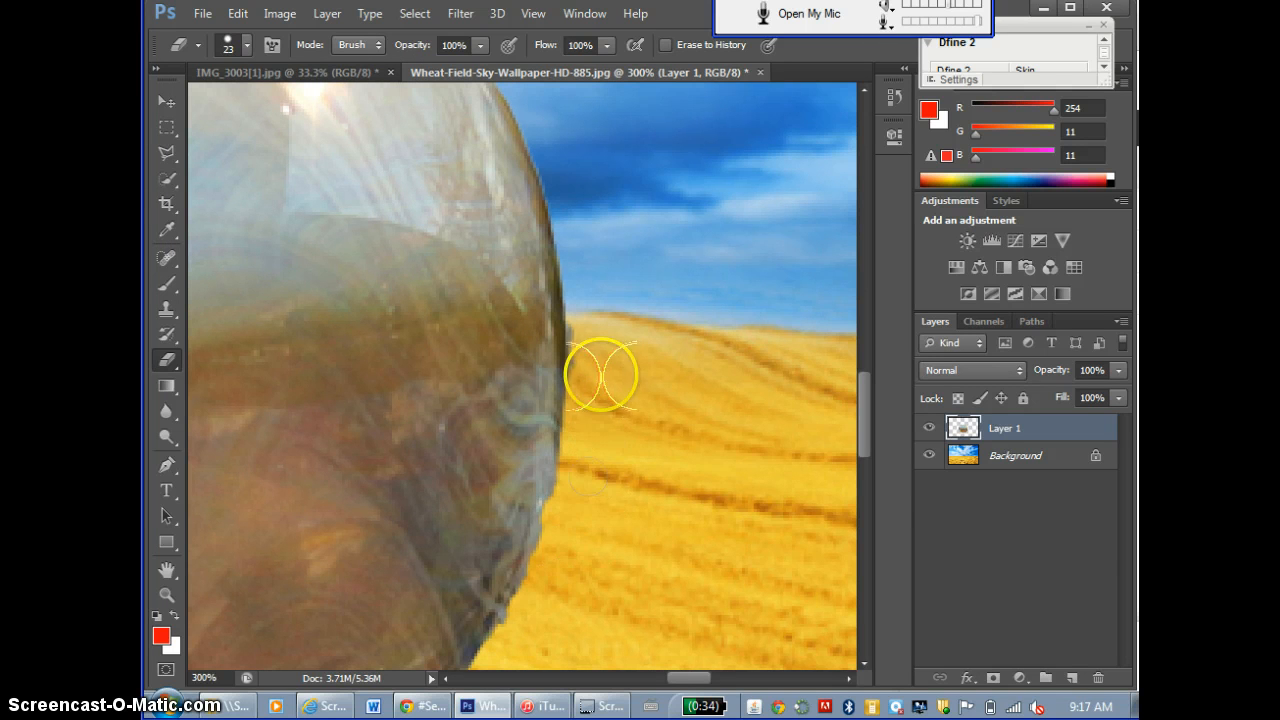
left_click(600, 371)
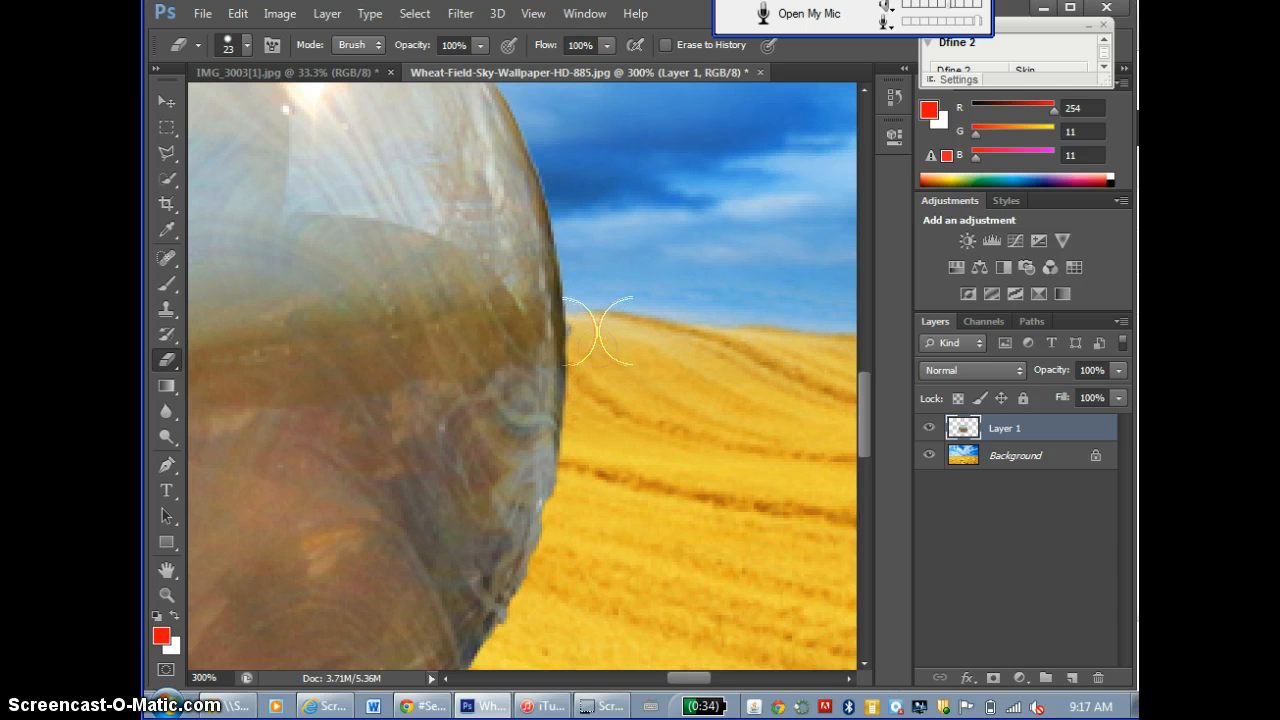
Erase the leftover background bits along the bubble's lower-left edge and check the whole bubble against the field.
left_click(864, 437)
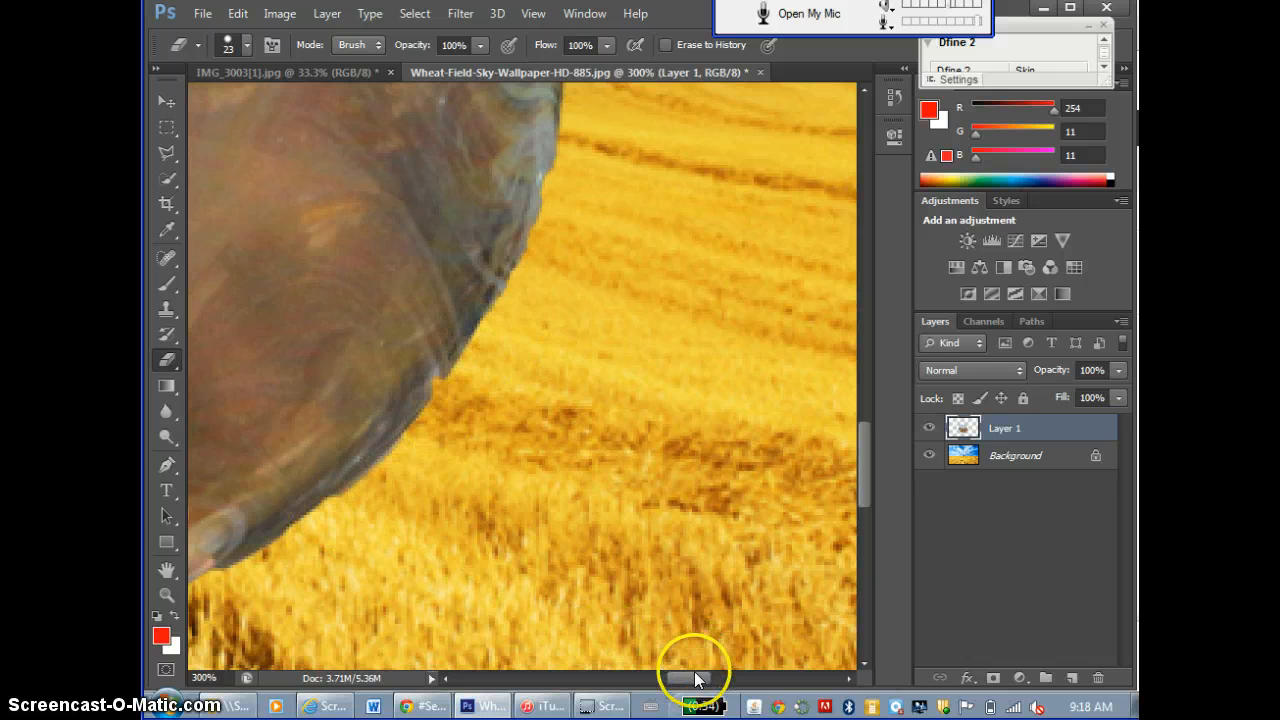
left_click_drag(694, 677, 614, 690)
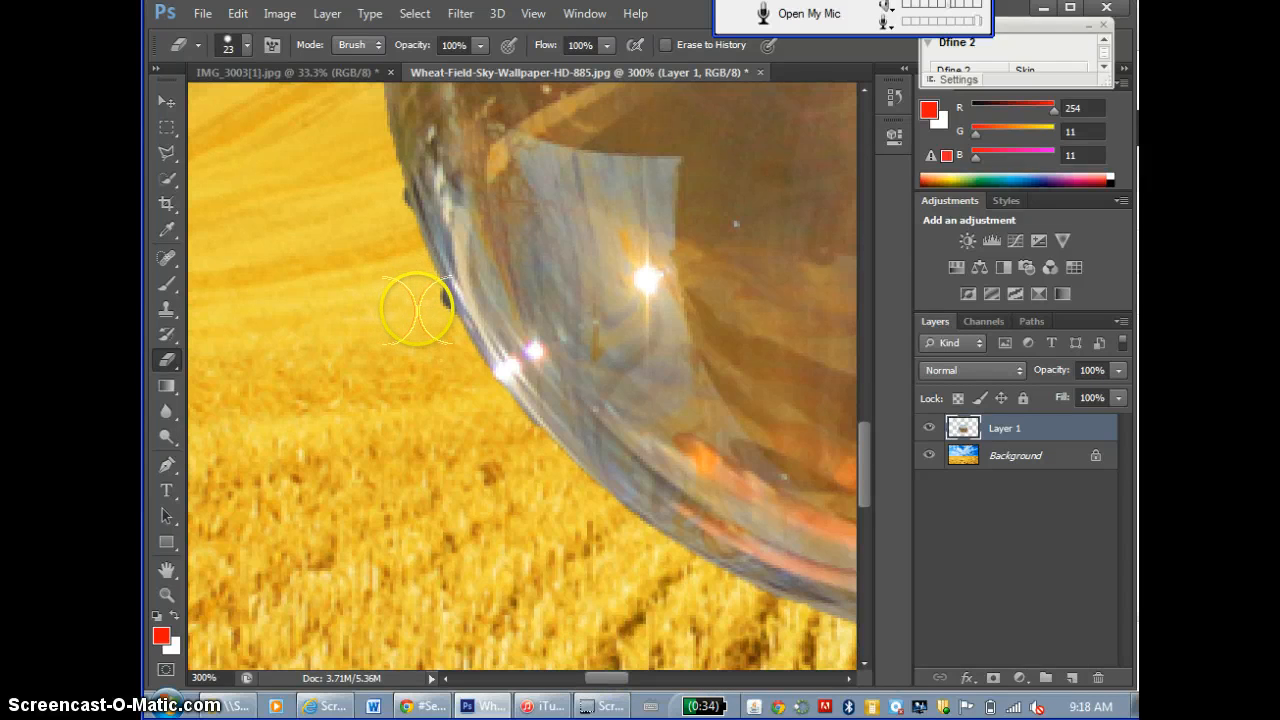
left_click_drag(417, 309, 380, 208)
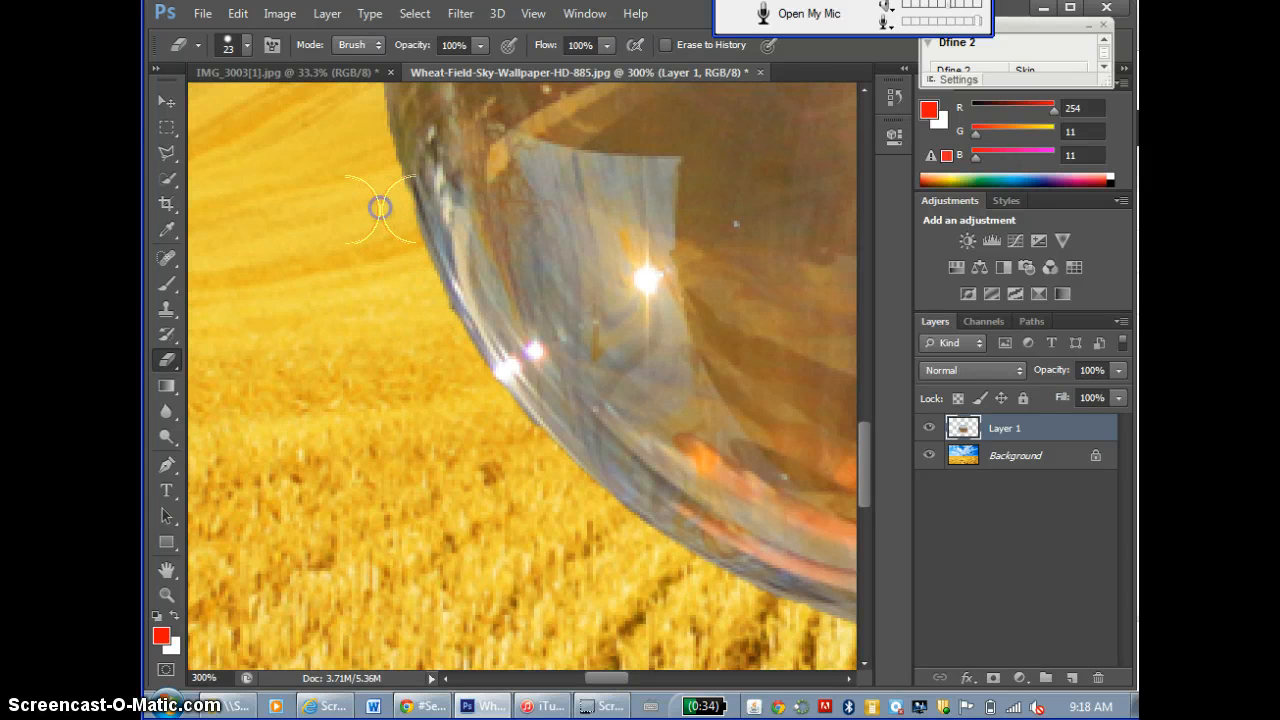
left_click_drag(863, 474, 858, 380)
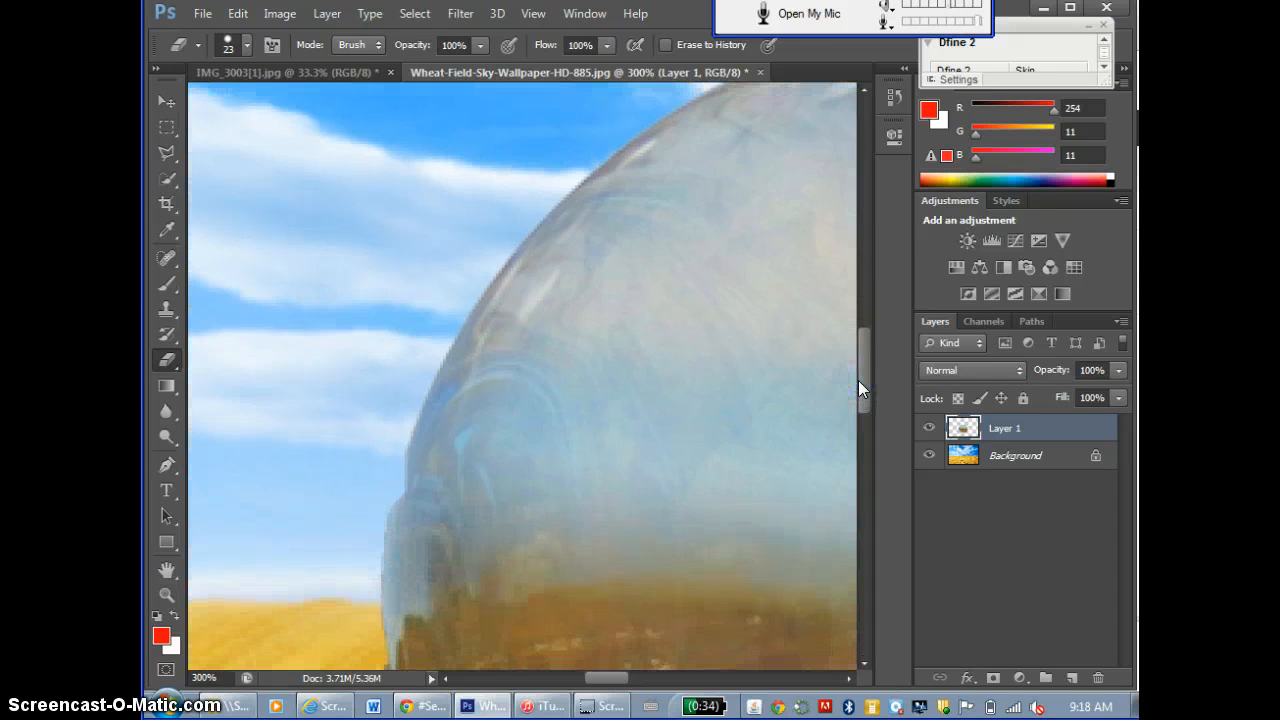
key("ctrl+minus")
key("ctrl+minus")
key("ctrl+minus")
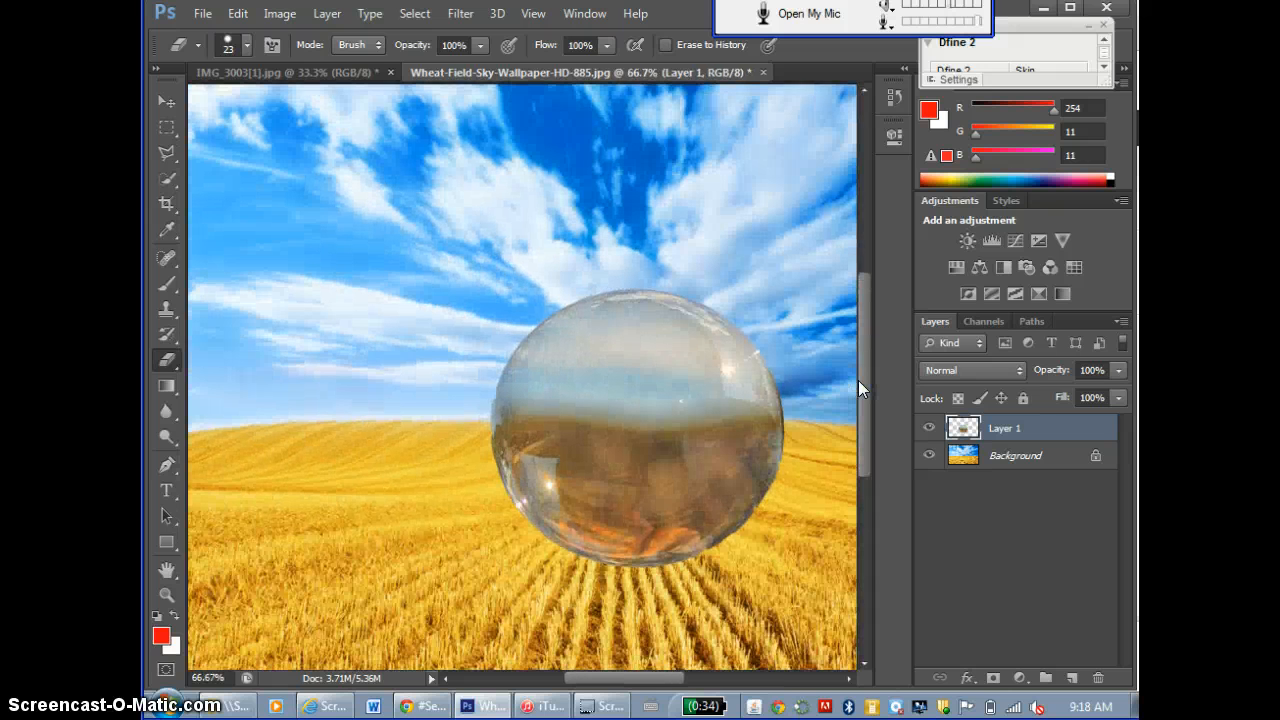
Return to the IMG_3003[1].jpg photo, deselect the bubble and bring the hand into view.
key("ctrl+minus")
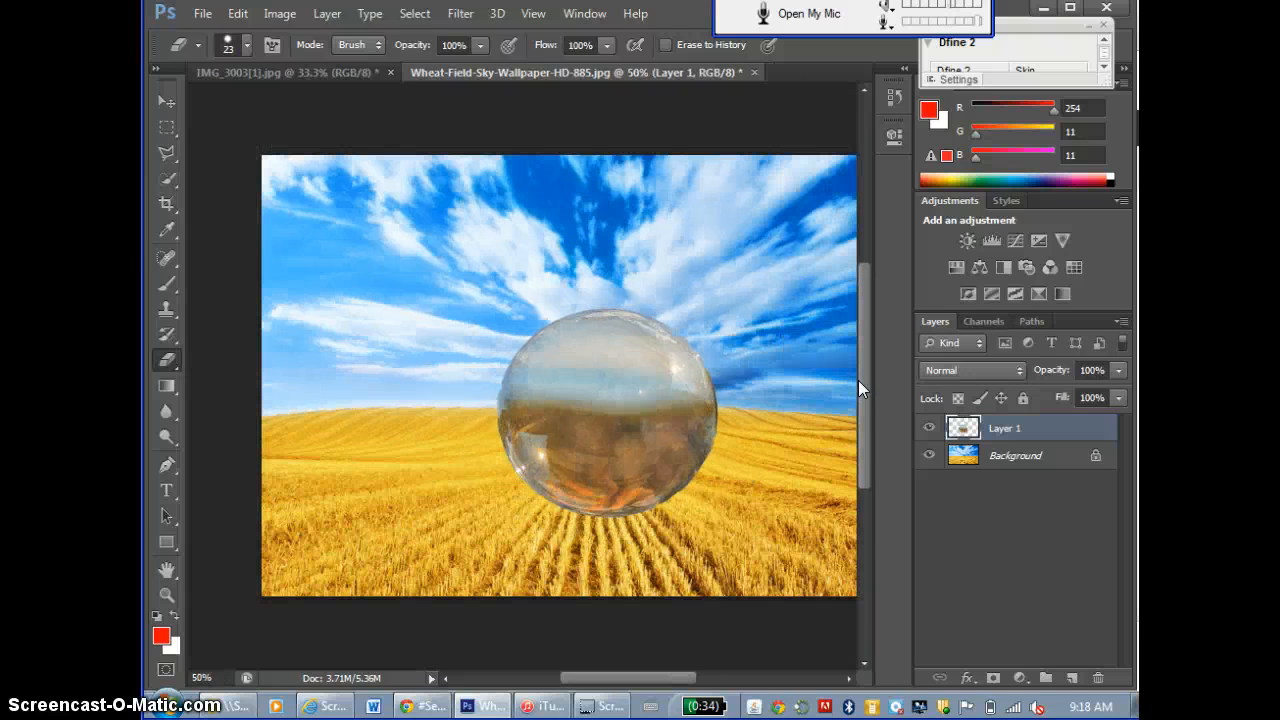
left_click_drag(648, 680, 670, 678)
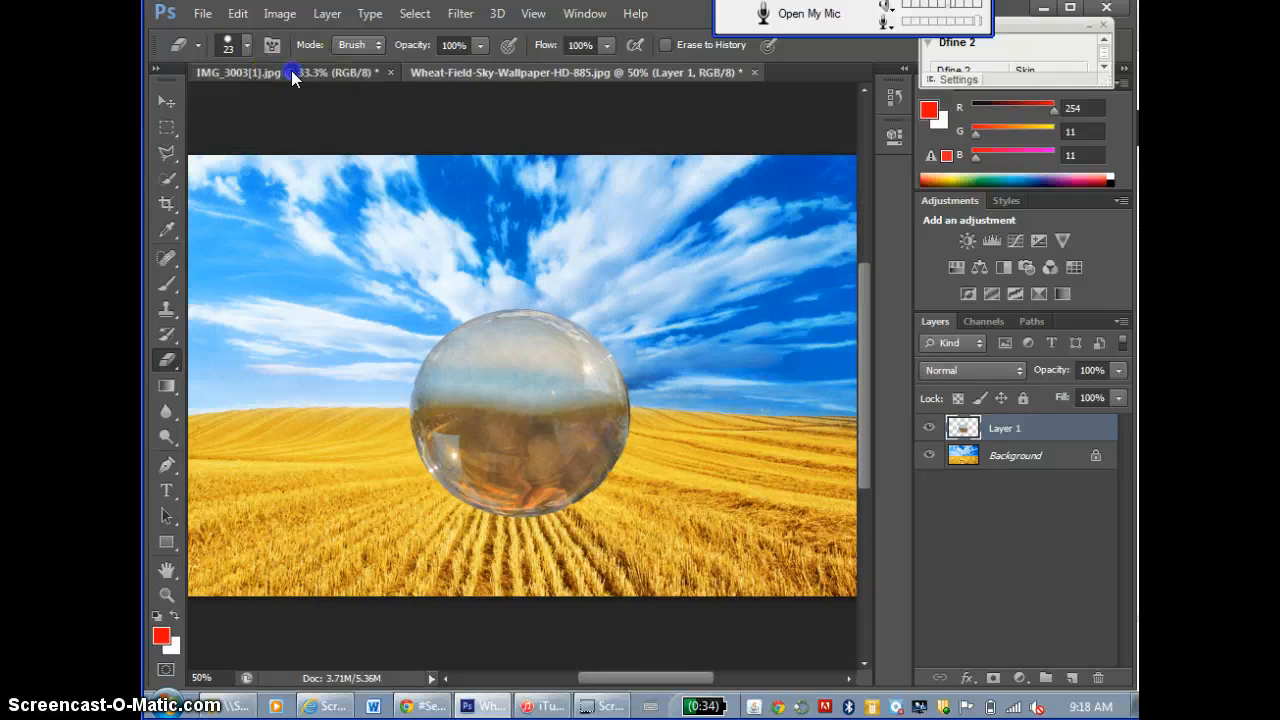
left_click(291, 72)
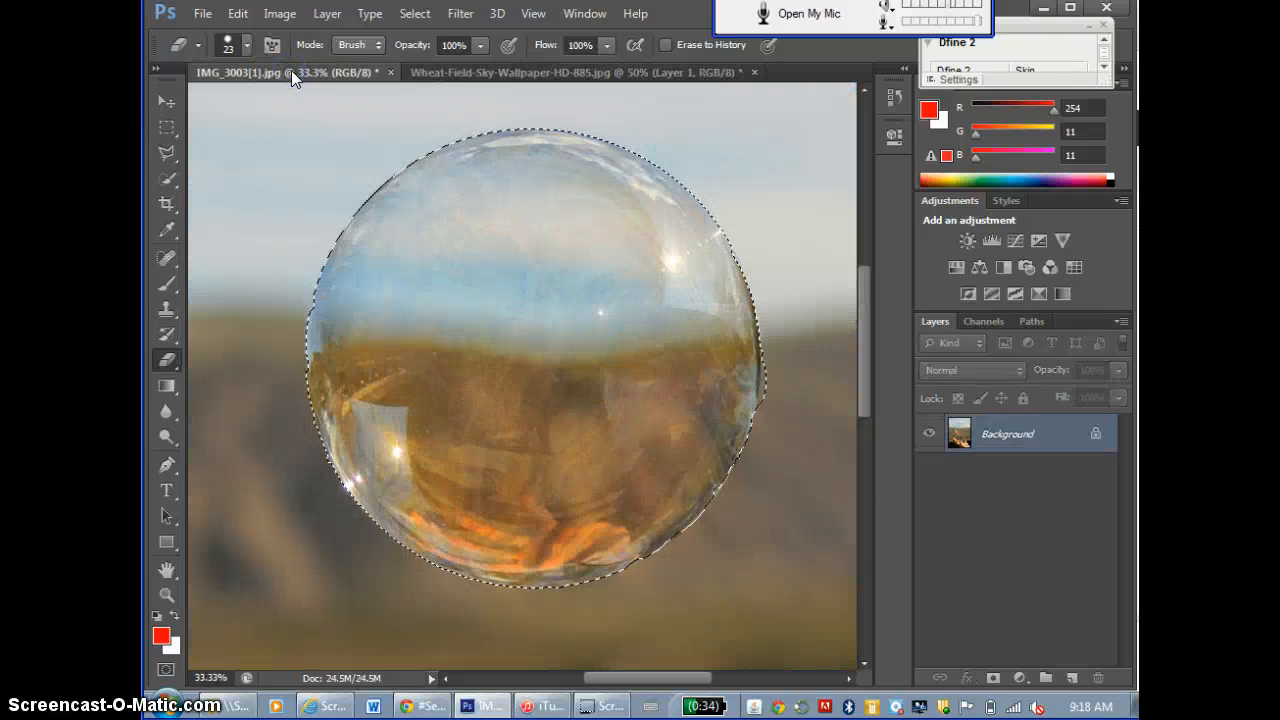
left_click(416, 13)
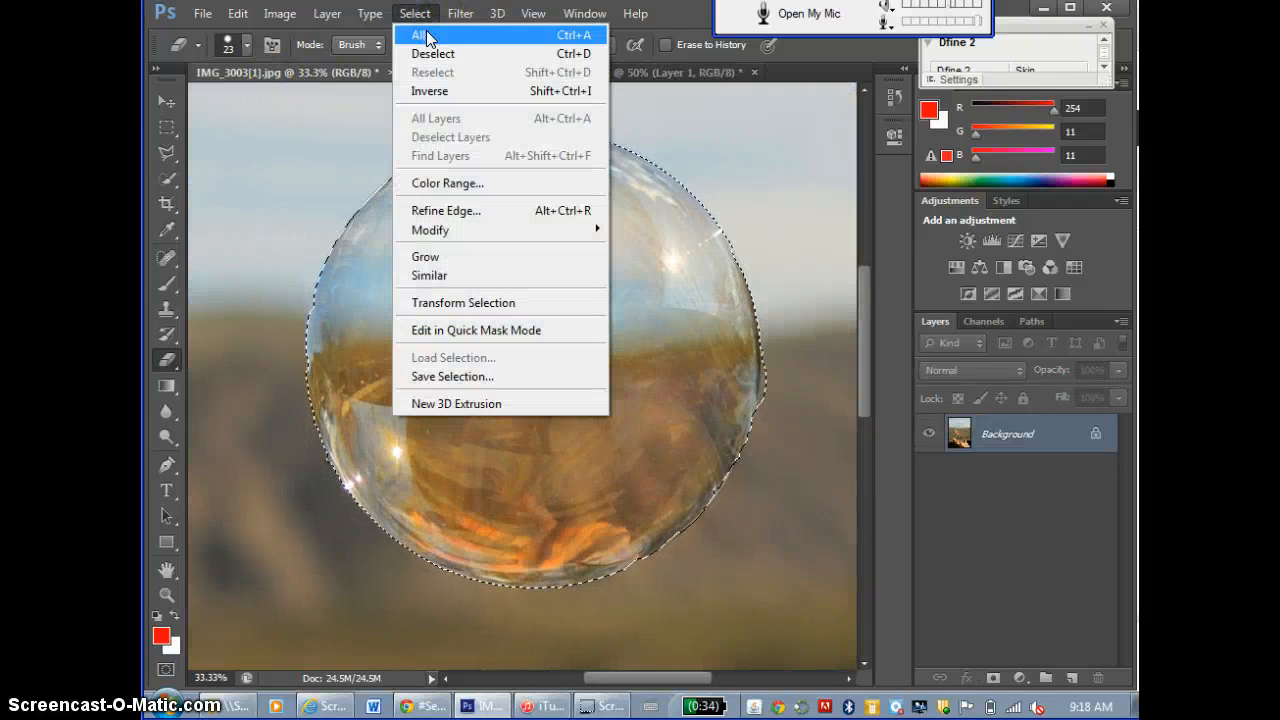
left_click(430, 54)
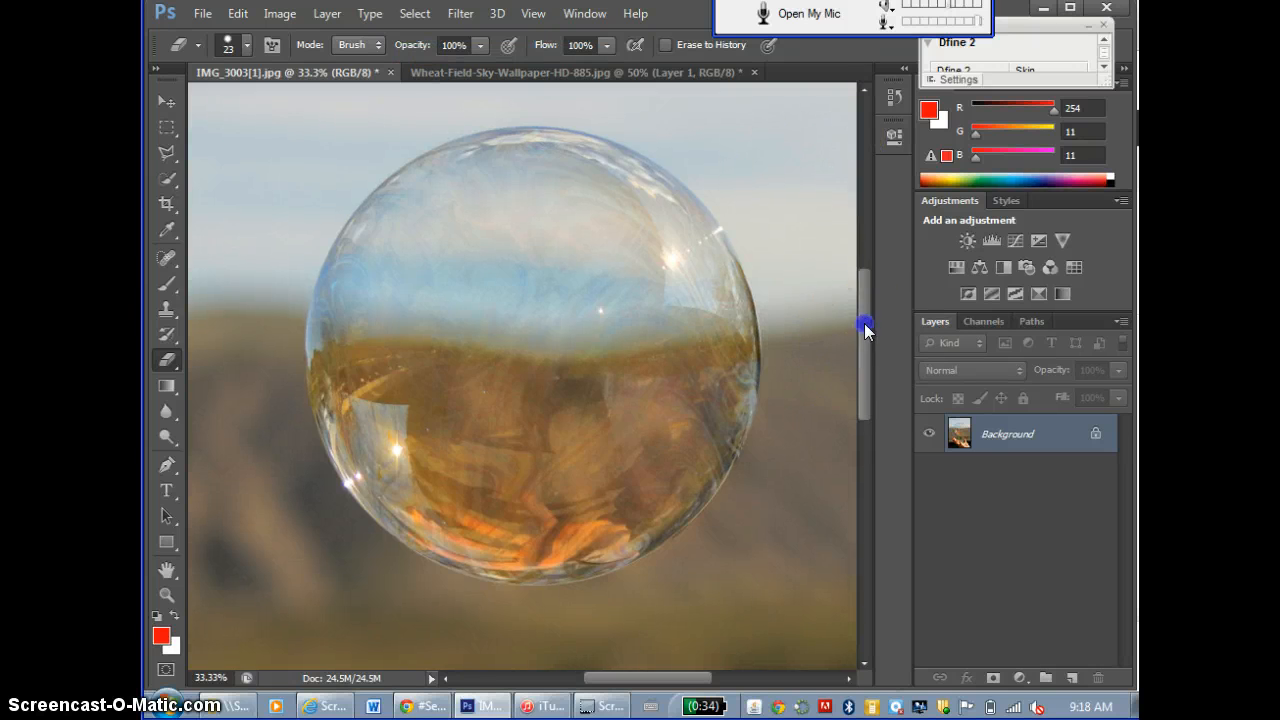
left_click_drag(866, 330, 858, 446)
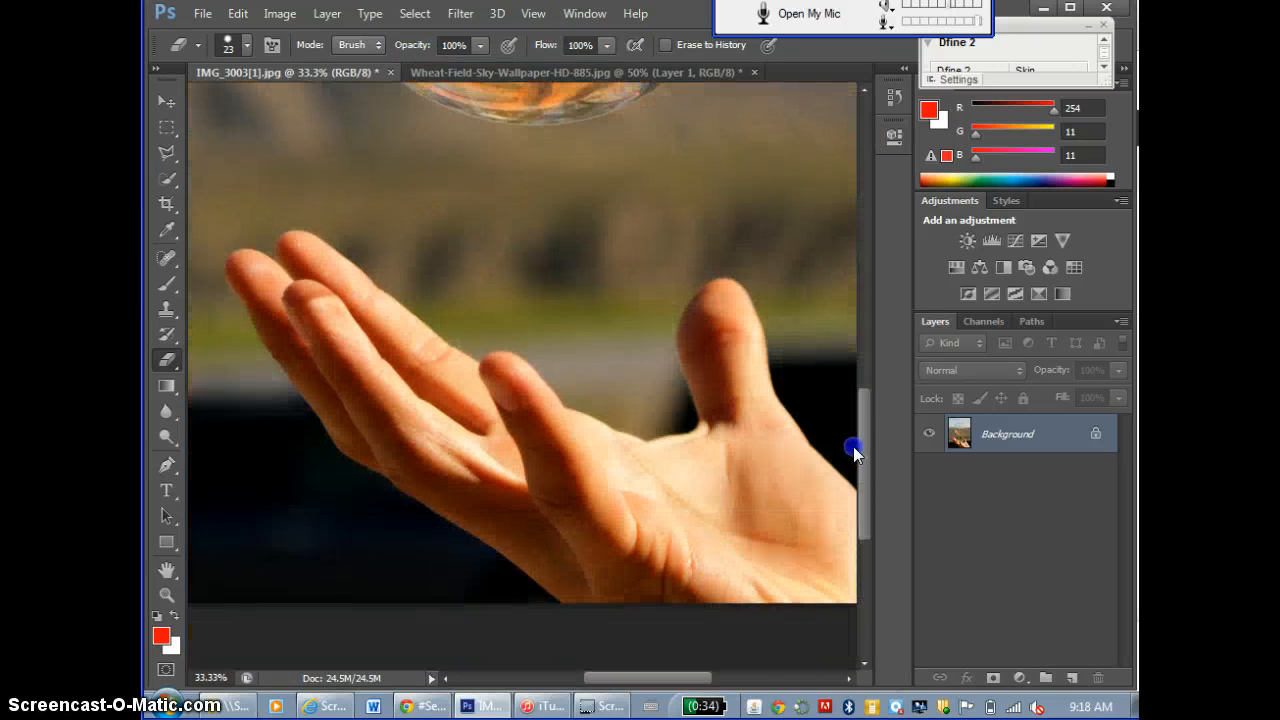
left_click(168, 177)
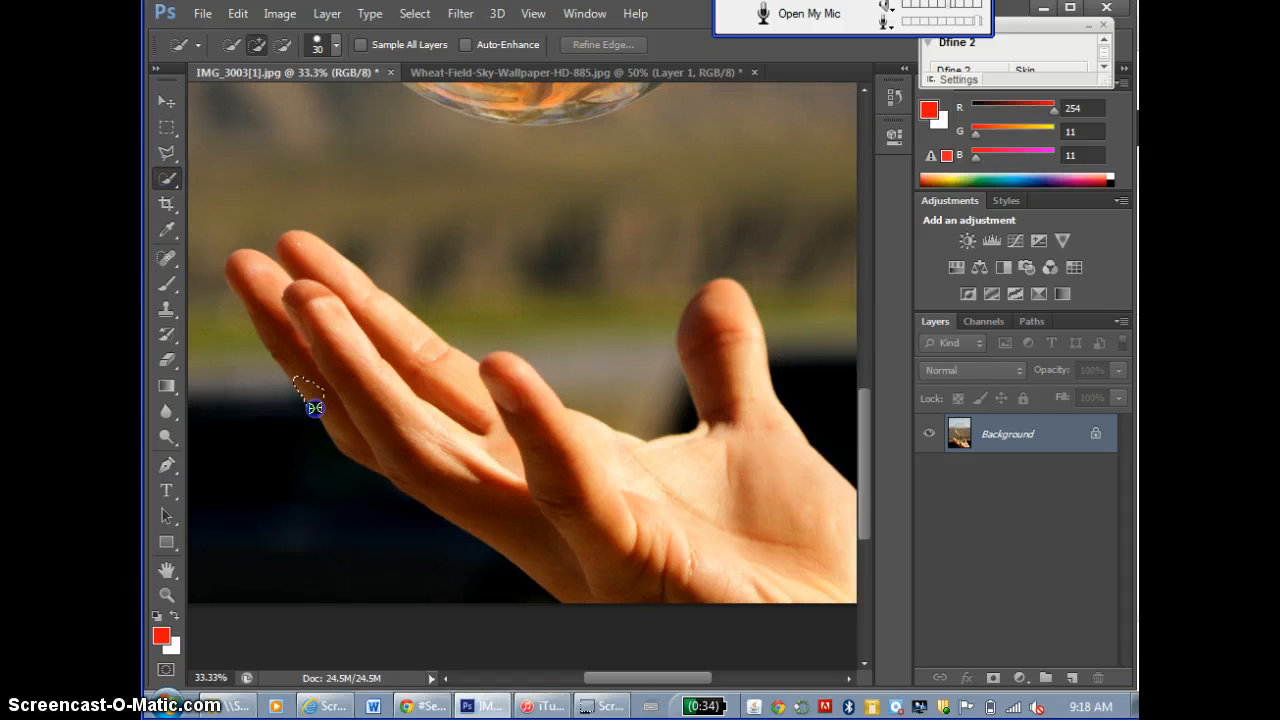
left_click(168, 178)
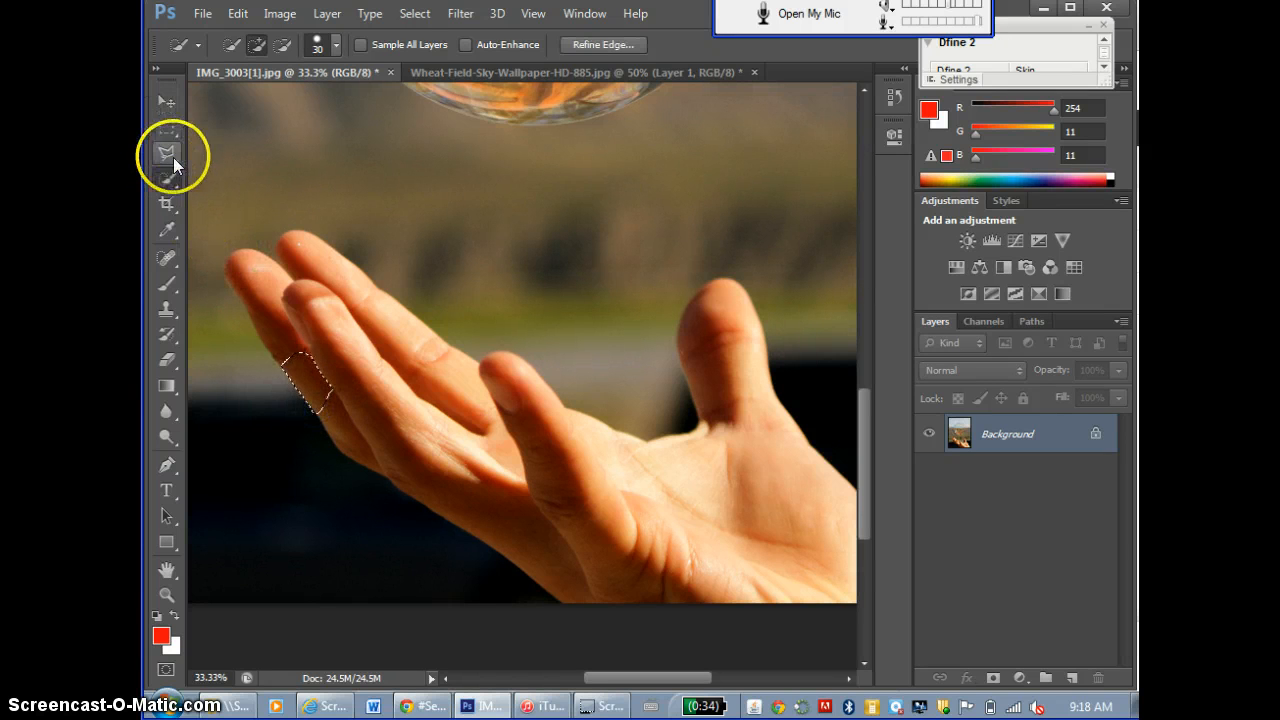
left_click(173, 157)
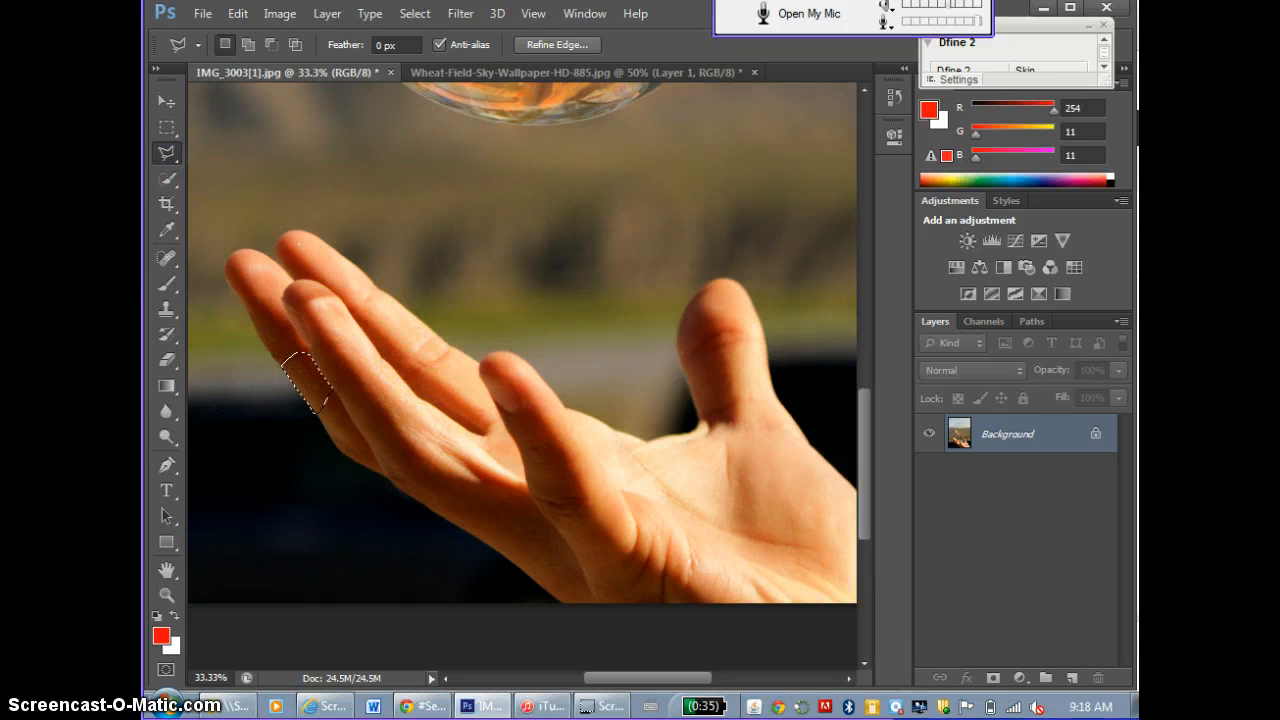
left_click(414, 13)
left_click(435, 53)
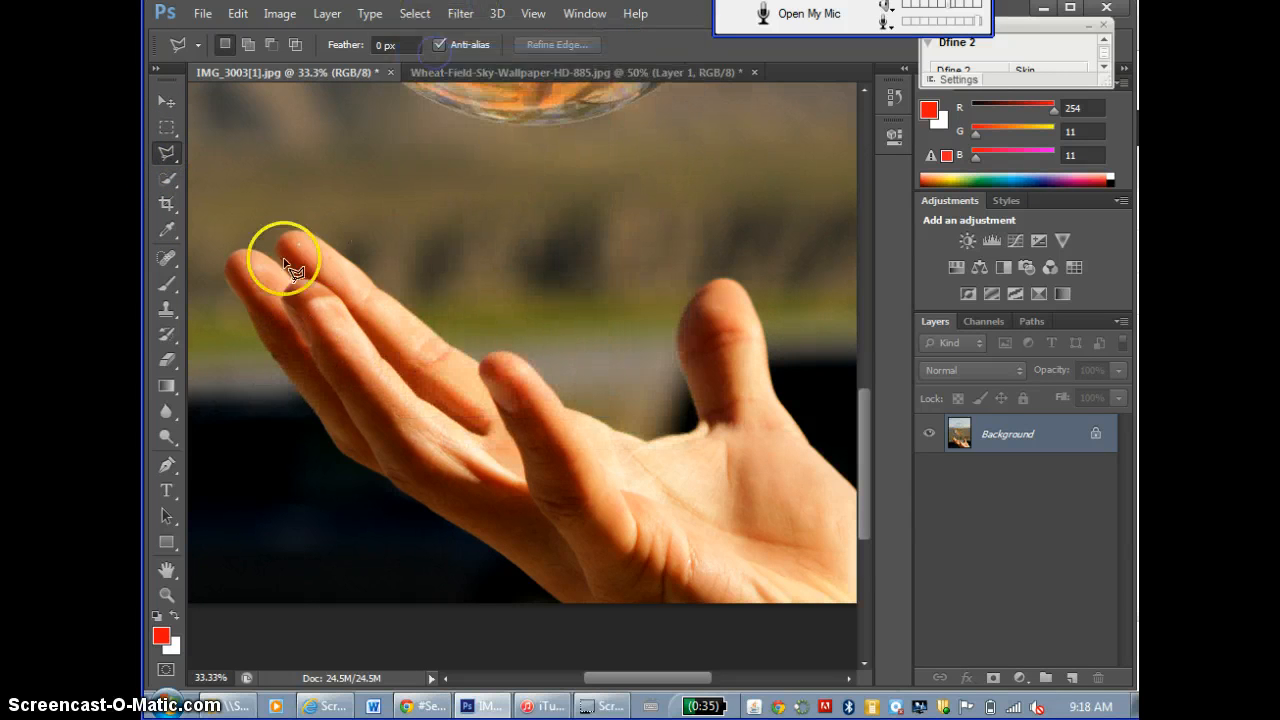
left_click(231, 262)
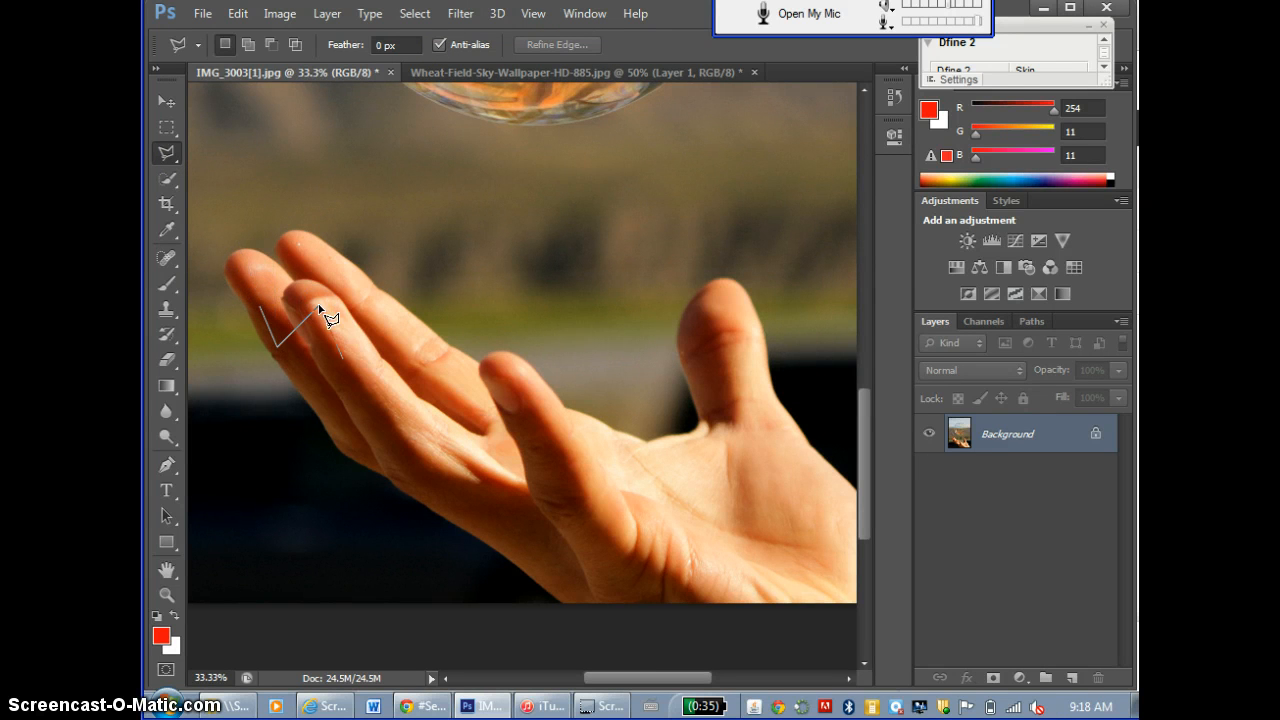
left_click(415, 482)
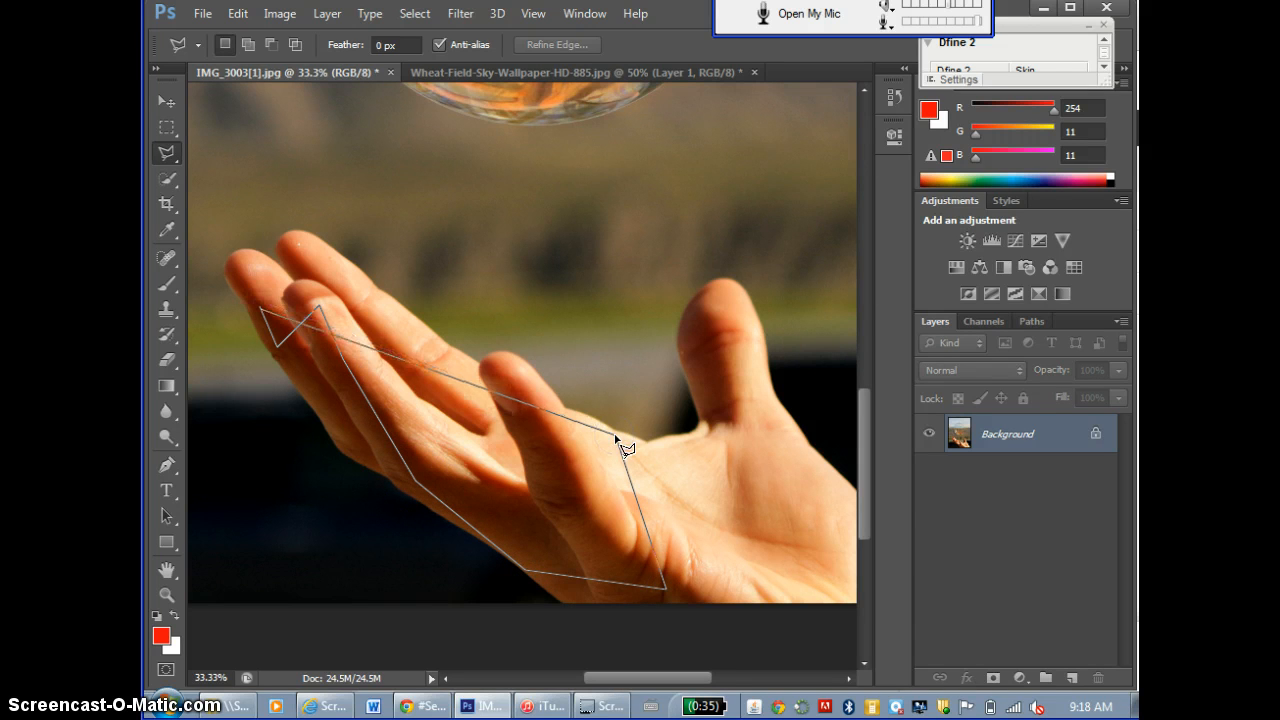
left_click(261, 306)
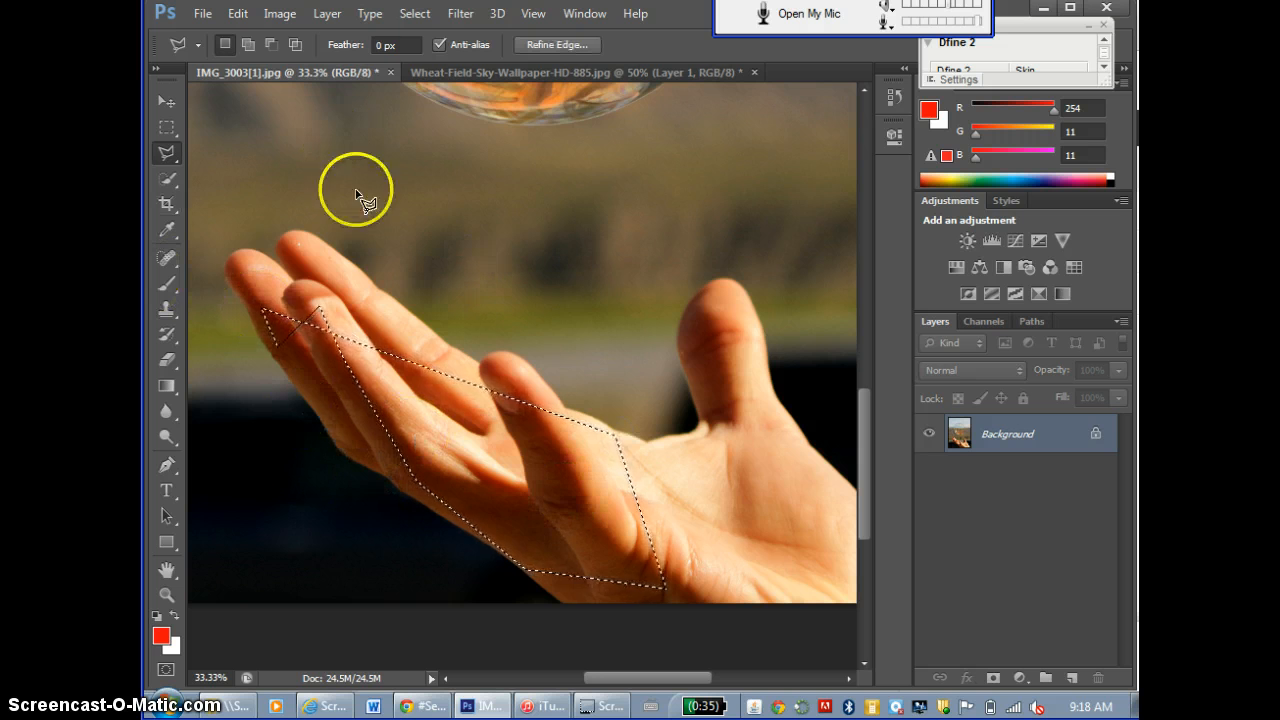
left_click(168, 179)
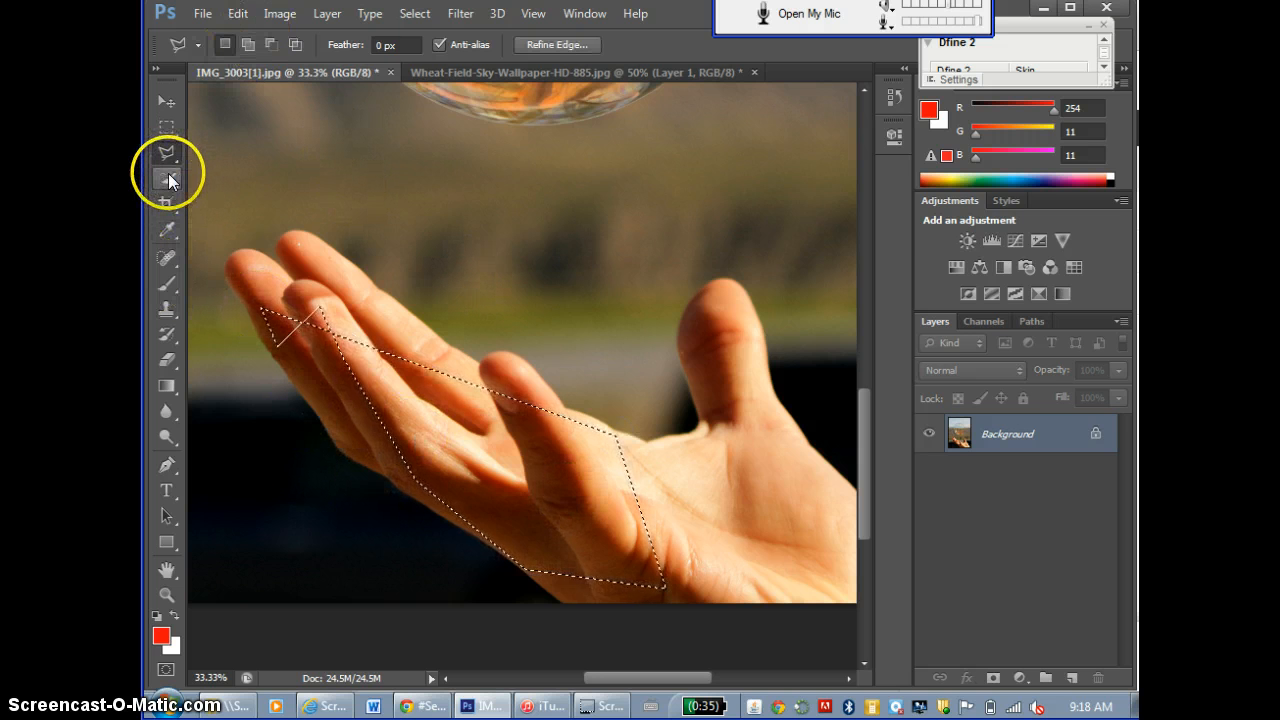
left_click(418, 12)
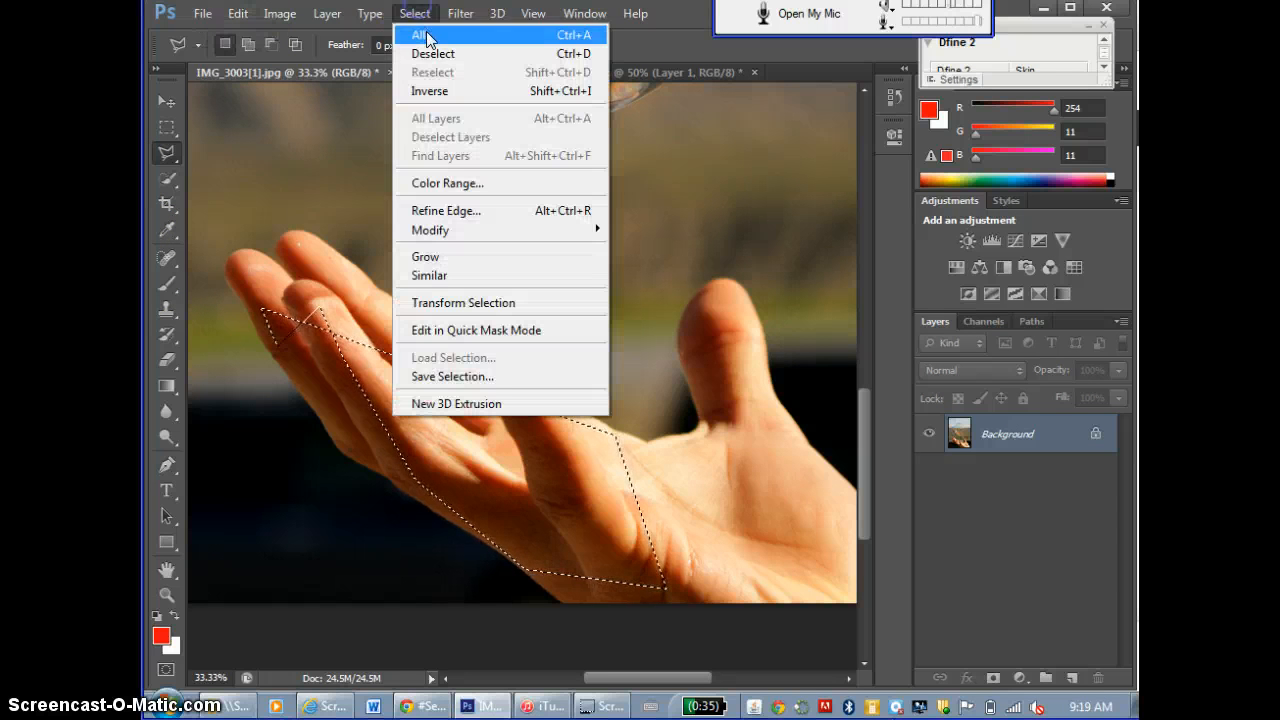
left_click(429, 49)
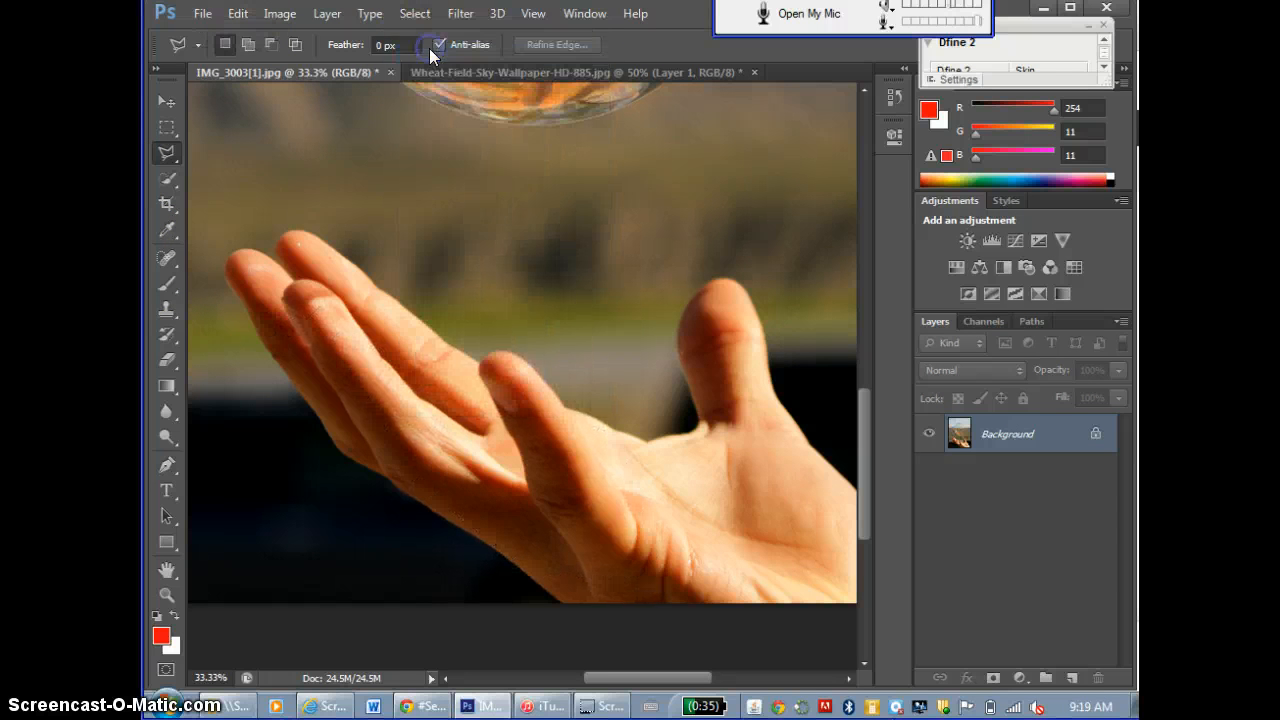
Select the whole hand, including all fingers, palm and thumb, with the Quick Selection tool at 30 px.
left_click(167, 180)
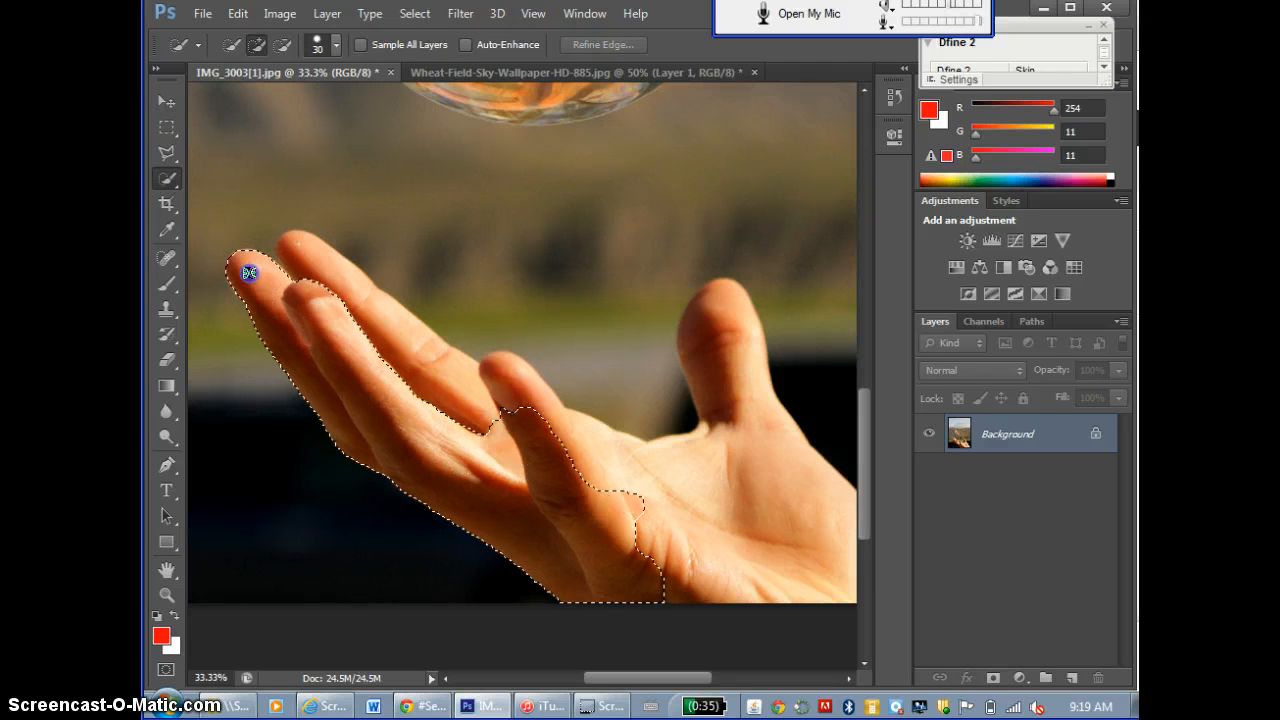
mouse_move(240, 268)
left_mouse_down()
mouse_move(314, 257)
mouse_move(294, 237)
mouse_move(291, 248)
left_mouse_up()
left_click(486, 378)
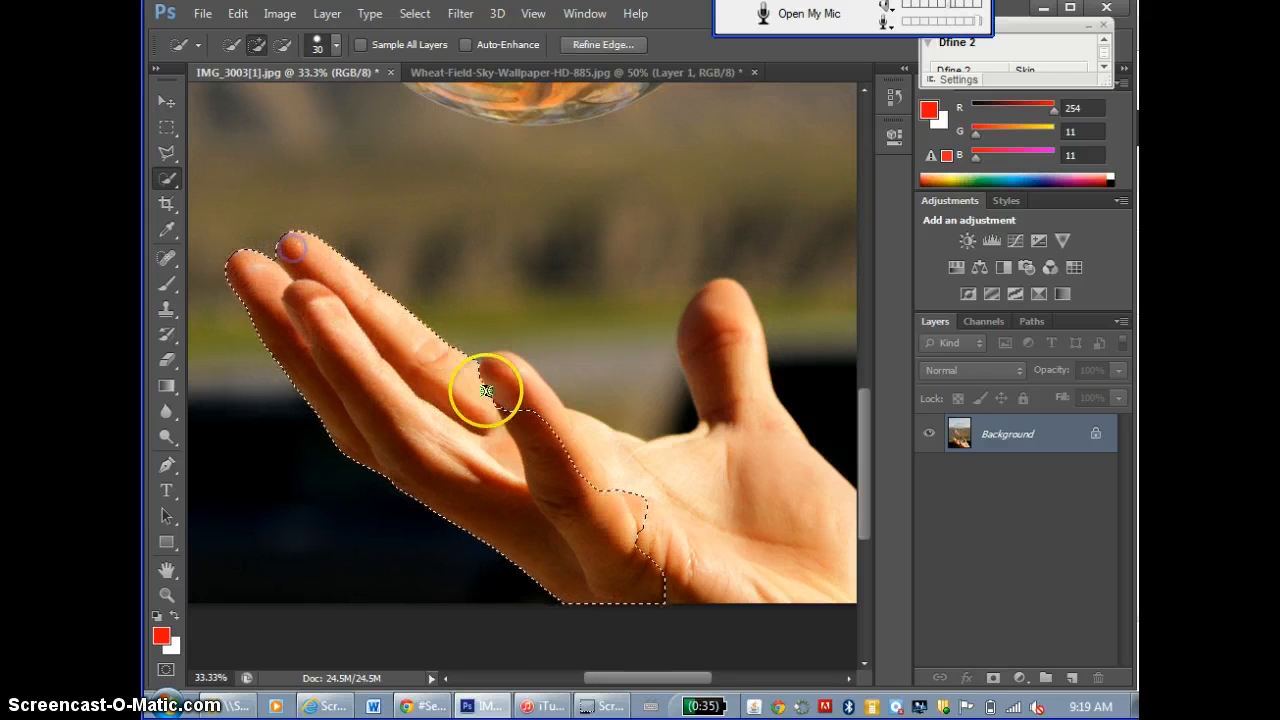
left_click(795, 430)
left_click(737, 371)
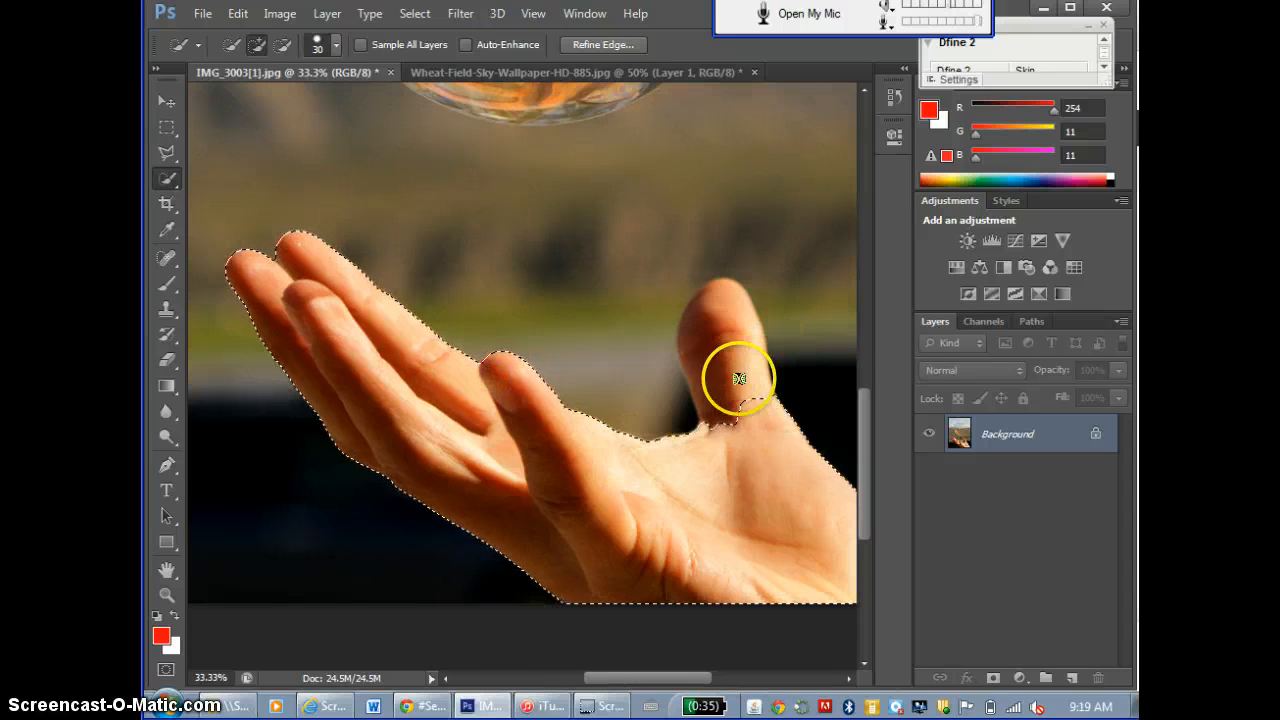
left_click(728, 306)
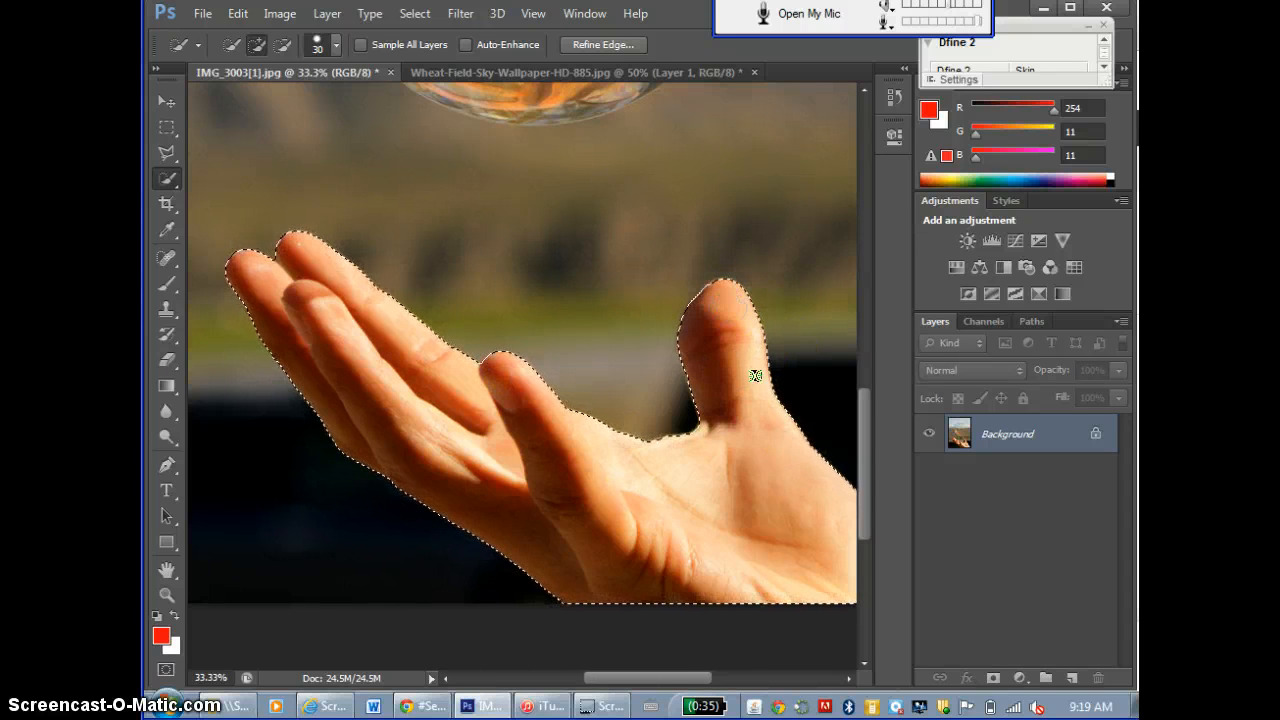
mouse_move(630, 677)
left_mouse_down()
mouse_move(655, 675)
mouse_move(626, 666)
left_mouse_up()
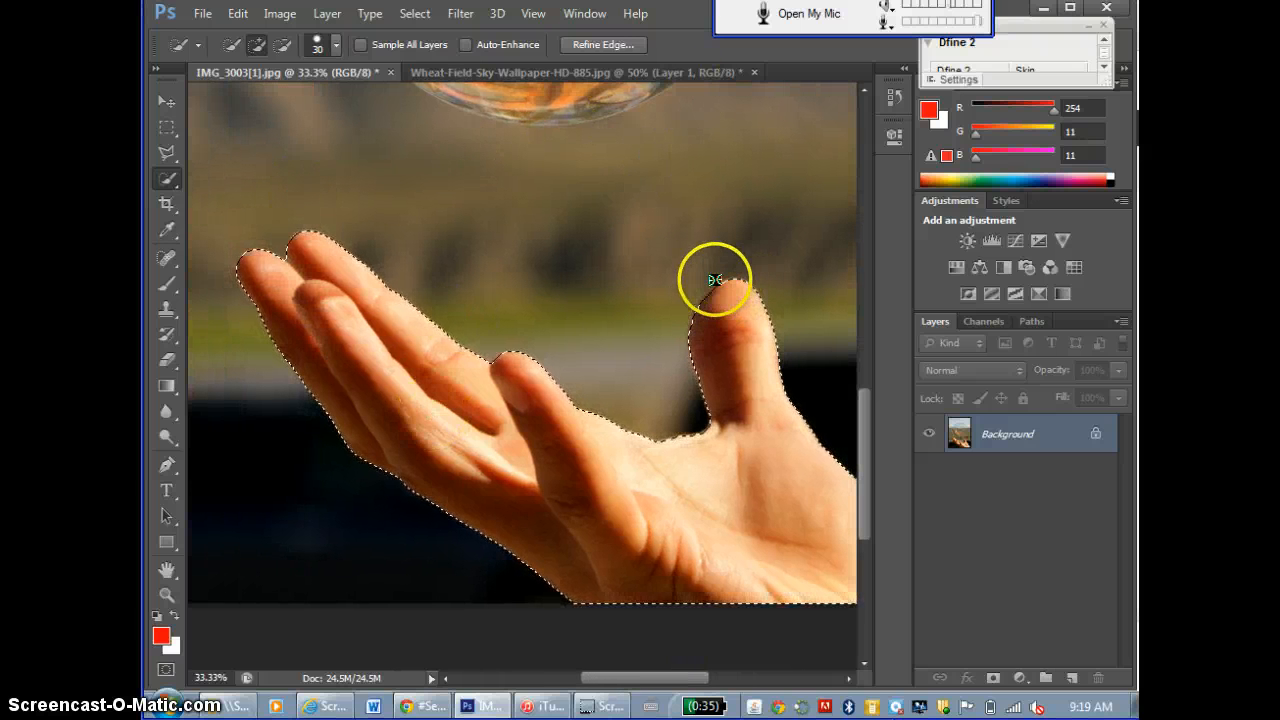
Copy the selected hand and paste it into the wheat field image as a new layer.
left_click(275, 14)
mouse_move(238, 16)
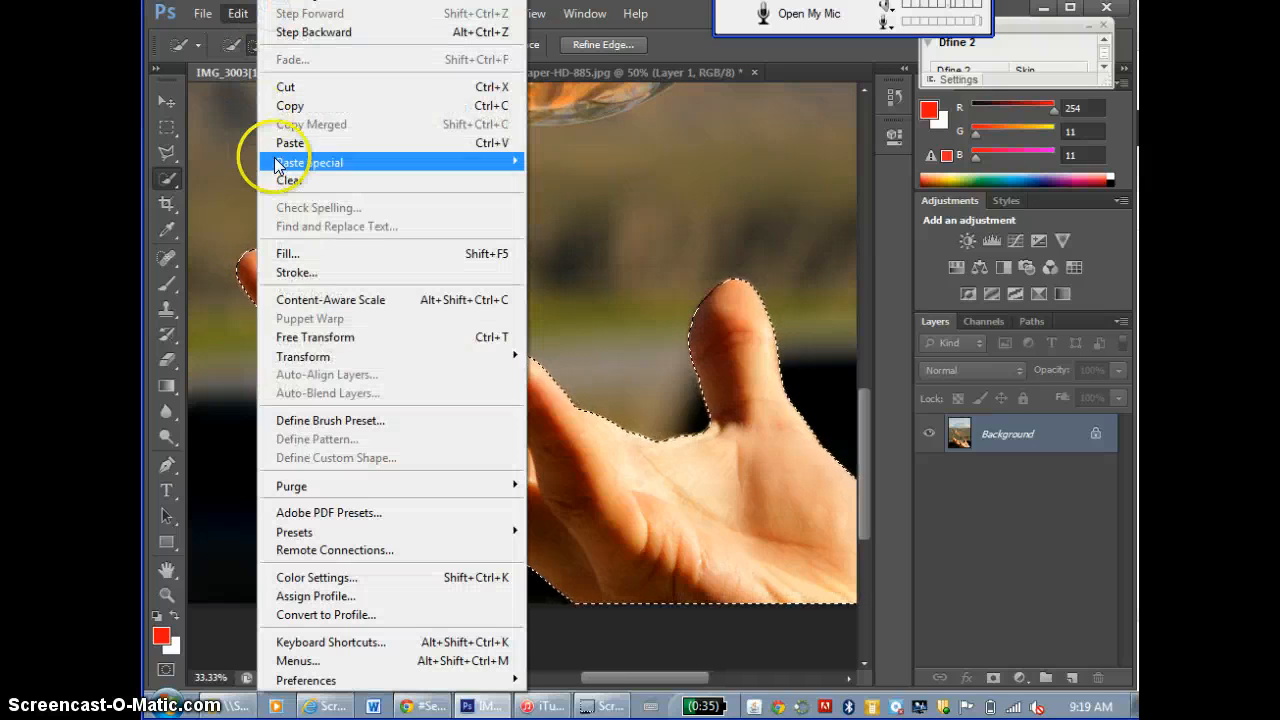
left_click(307, 106)
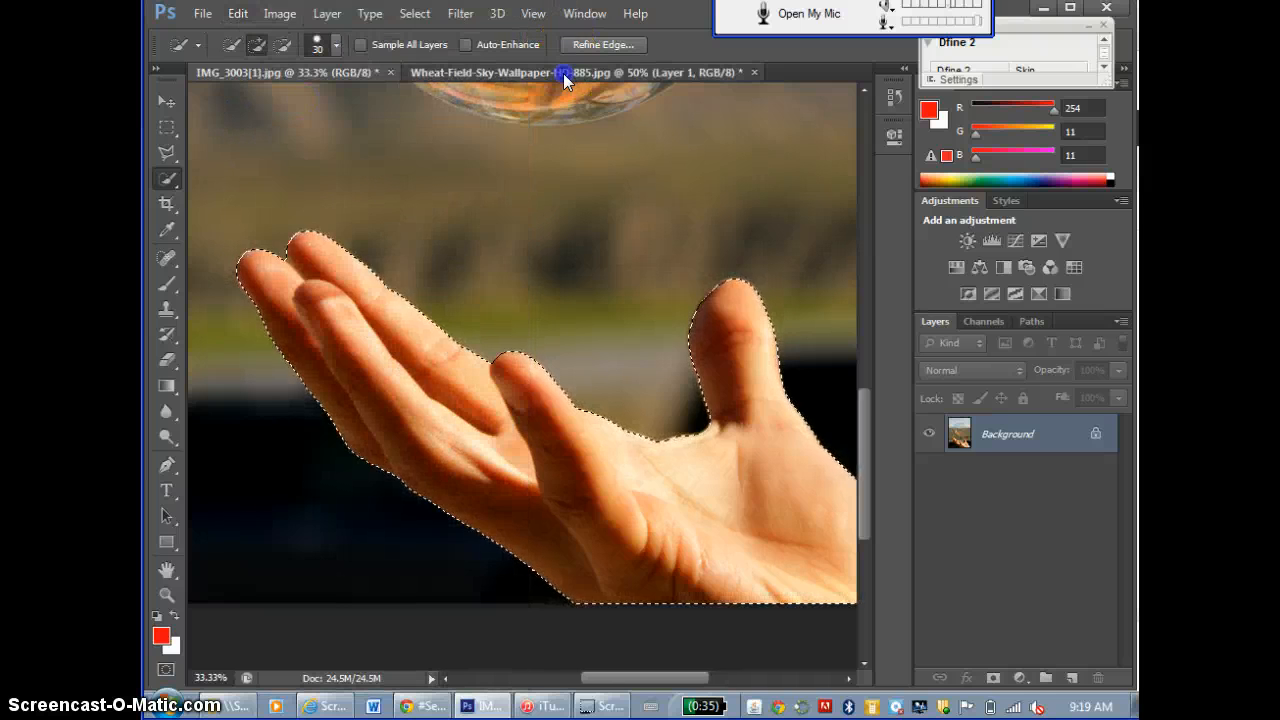
left_click(563, 73)
left_click(242, 16)
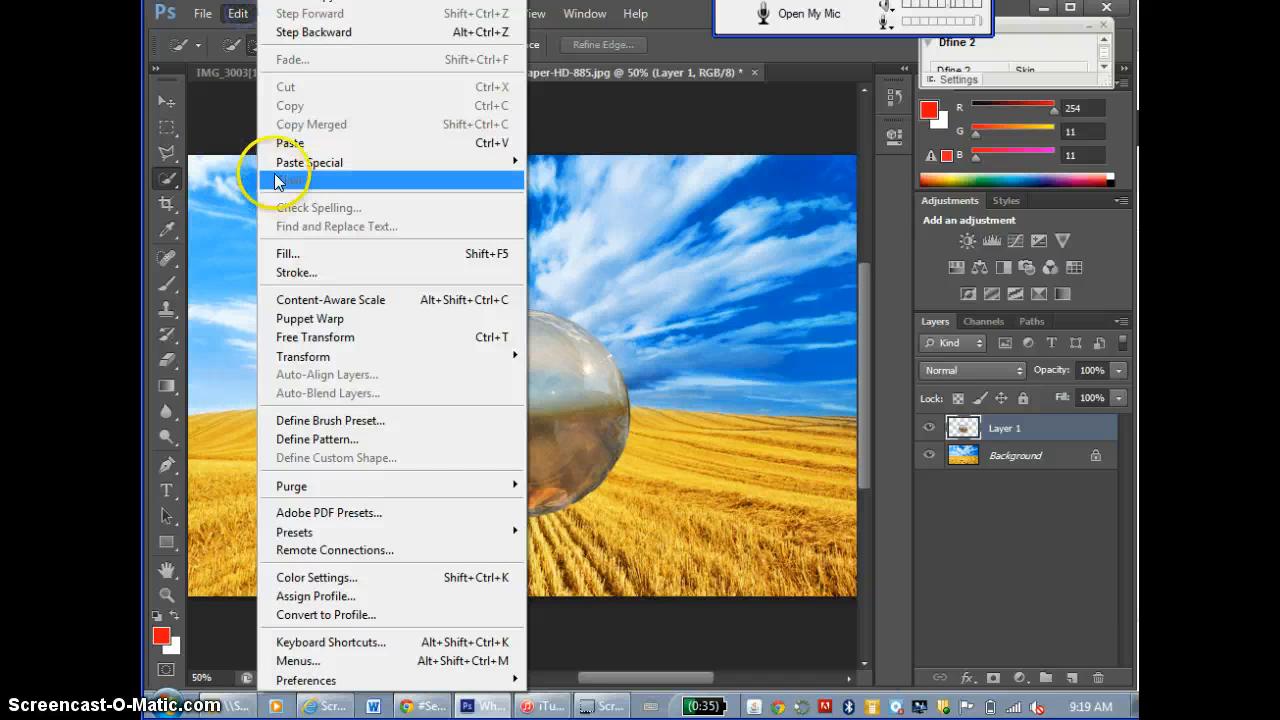
left_click(290, 142)
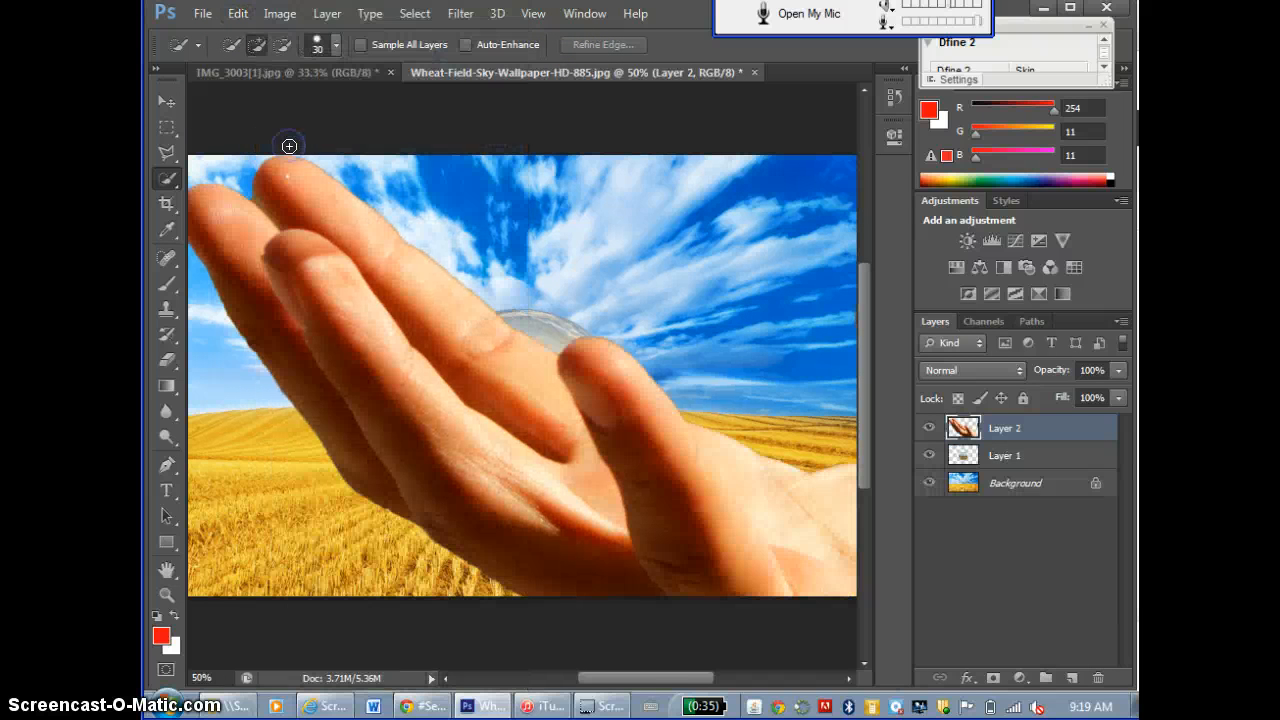
Scale the pasted hand down to about 62% width and 57% height and move it in front of the bubble.
left_click(280, 13)
mouse_move(238, 13)
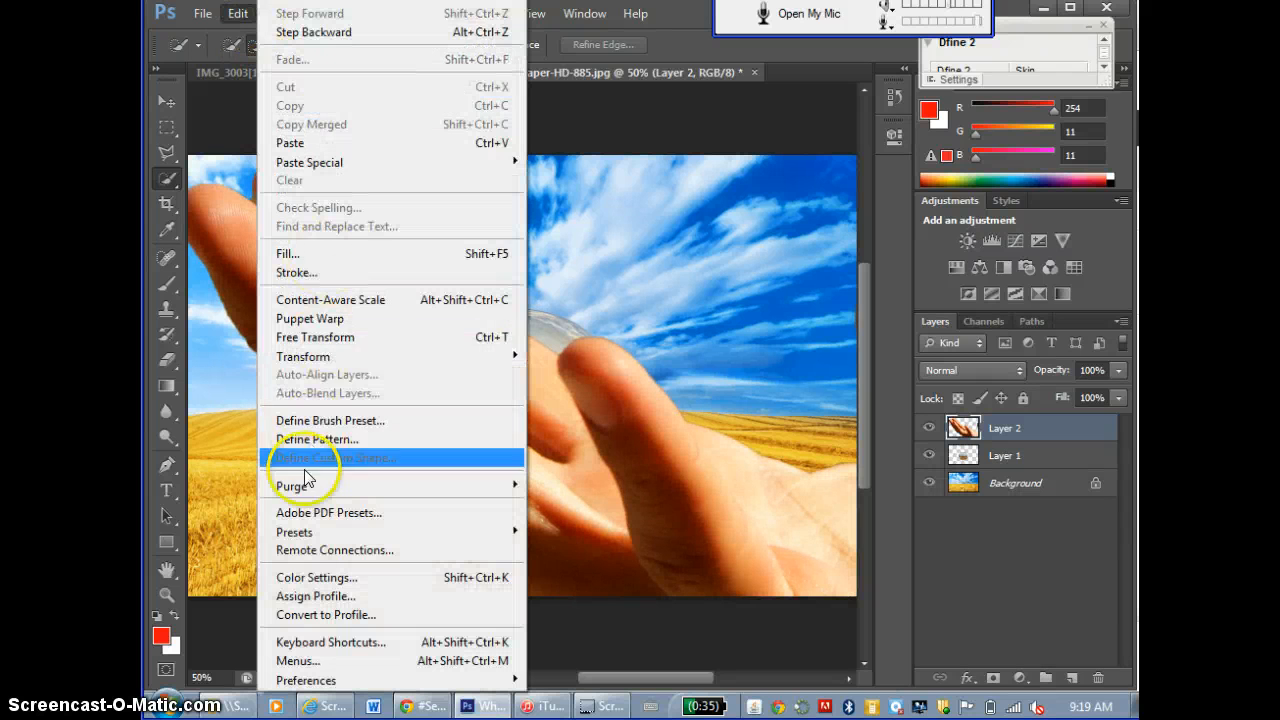
mouse_move(410, 356)
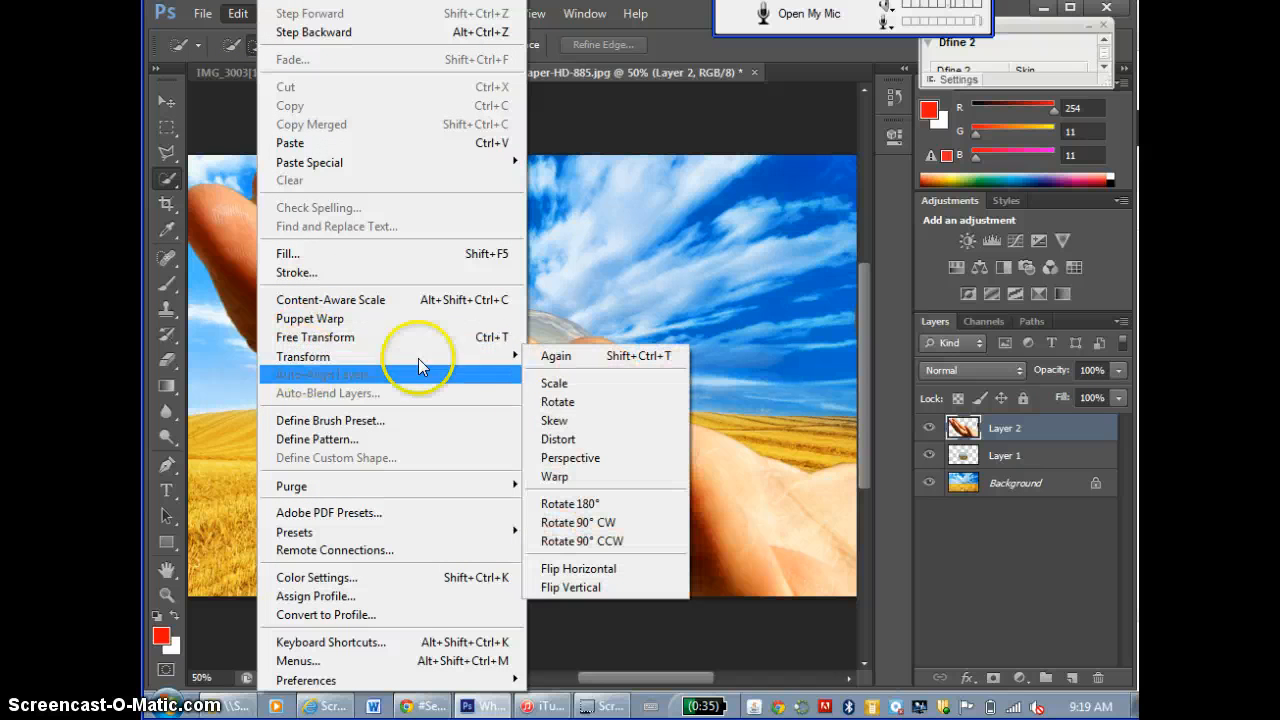
left_click(560, 384)
left_click_drag(356, 260, 390, 486)
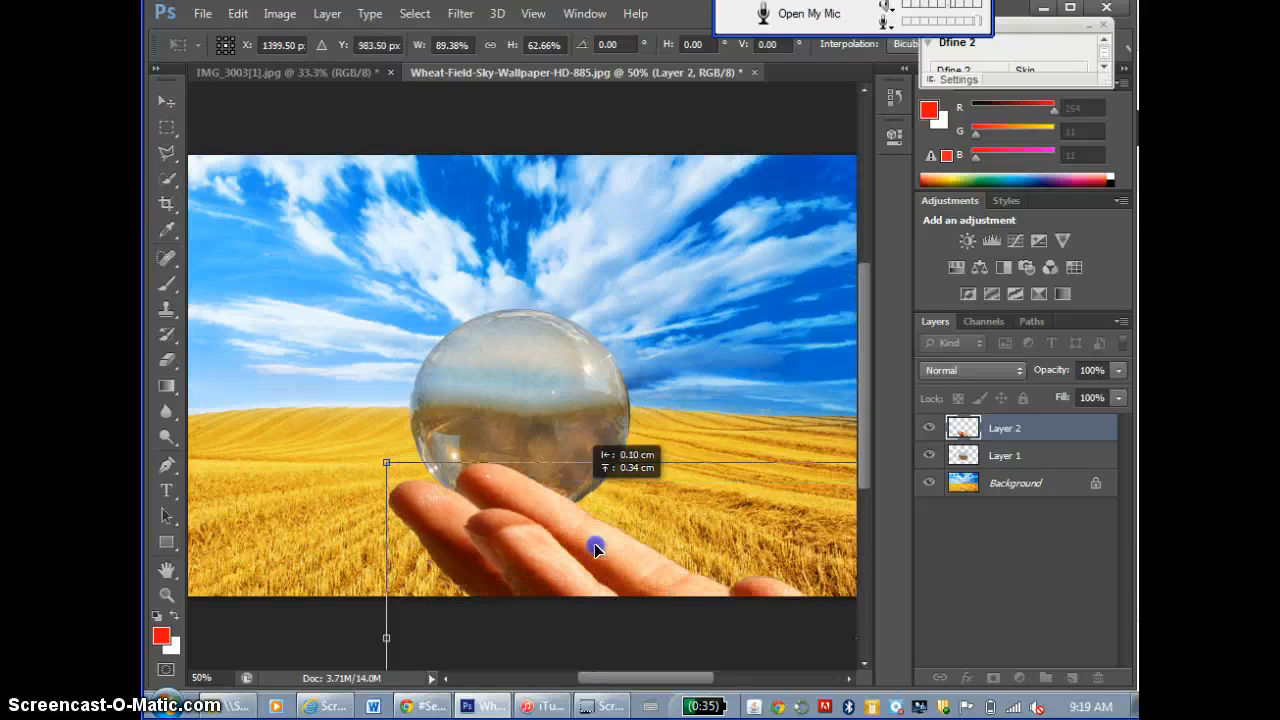
left_click_drag(594, 543, 473, 281)
left_click_drag(266, 214, 540, 270)
left_click_drag(718, 323, 443, 367)
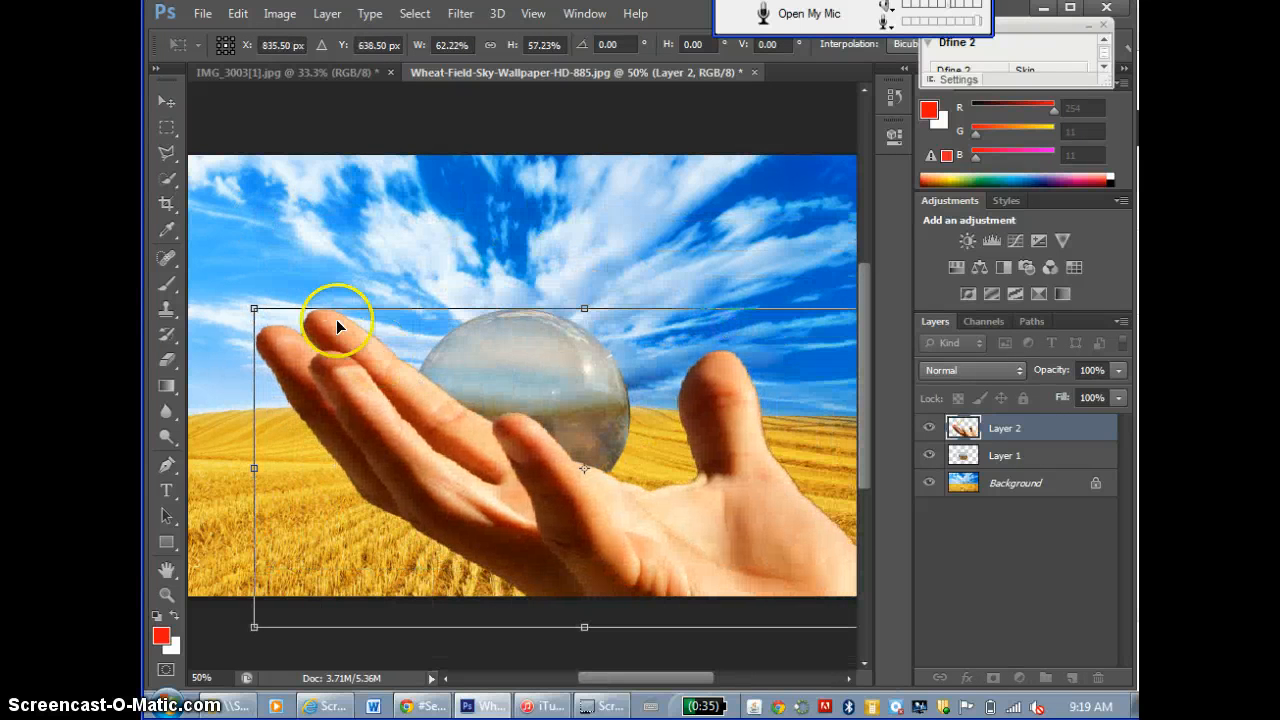
Shrink the hand further to about 42% width and 45% height and move it so the fingers and thumb cradle the bubble.
left_click_drag(257, 304, 397, 328)
left_click_drag(800, 372, 689, 429)
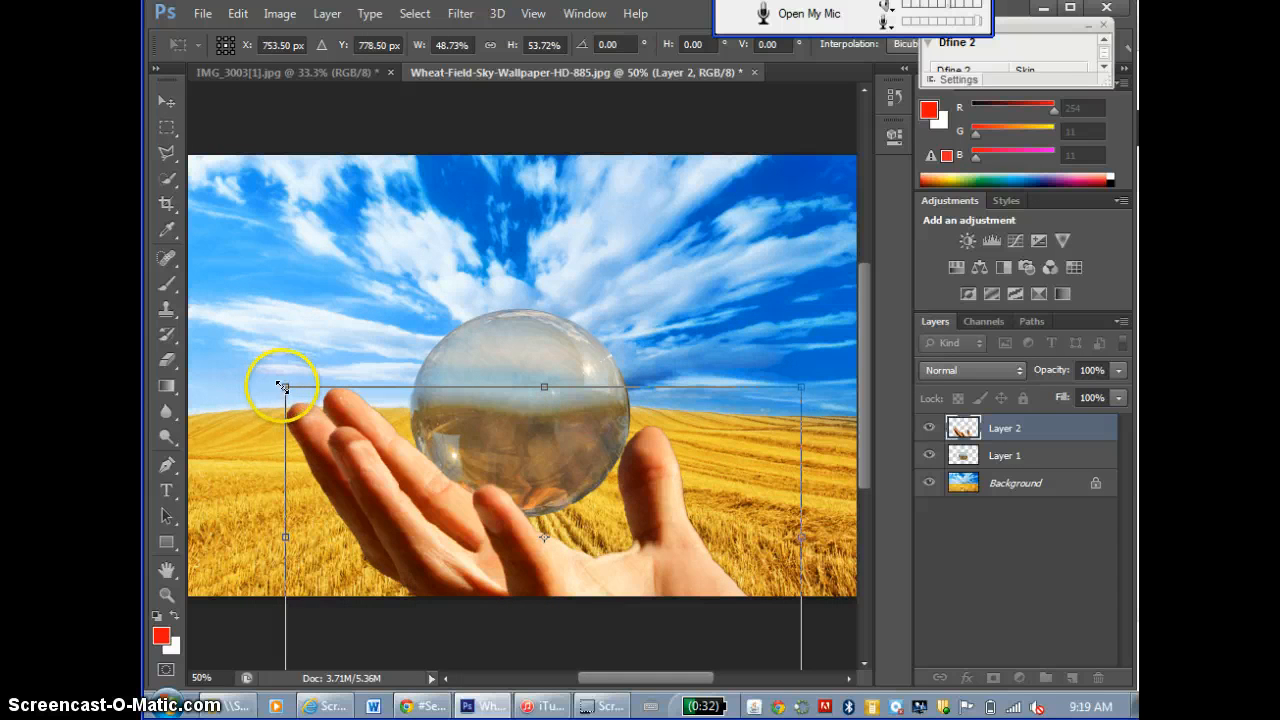
left_click_drag(284, 387, 360, 430)
left_click_drag(710, 480, 613, 482)
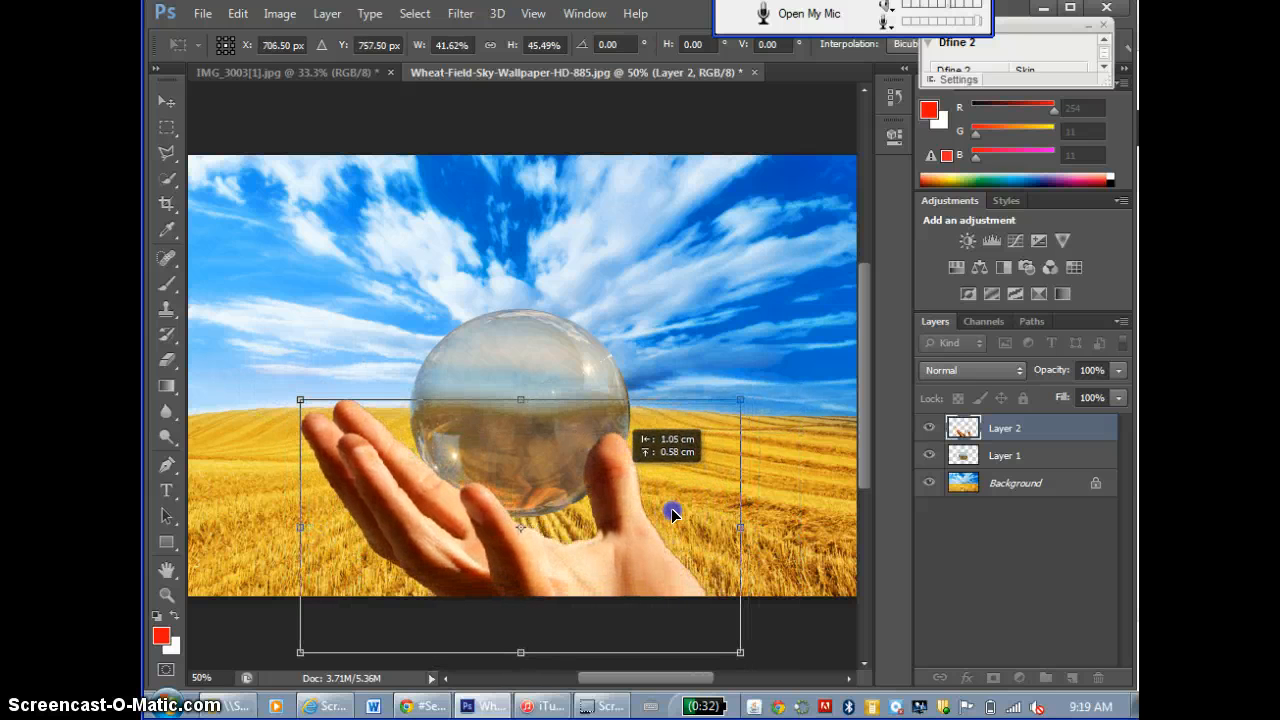
left_click_drag(672, 512, 672, 513)
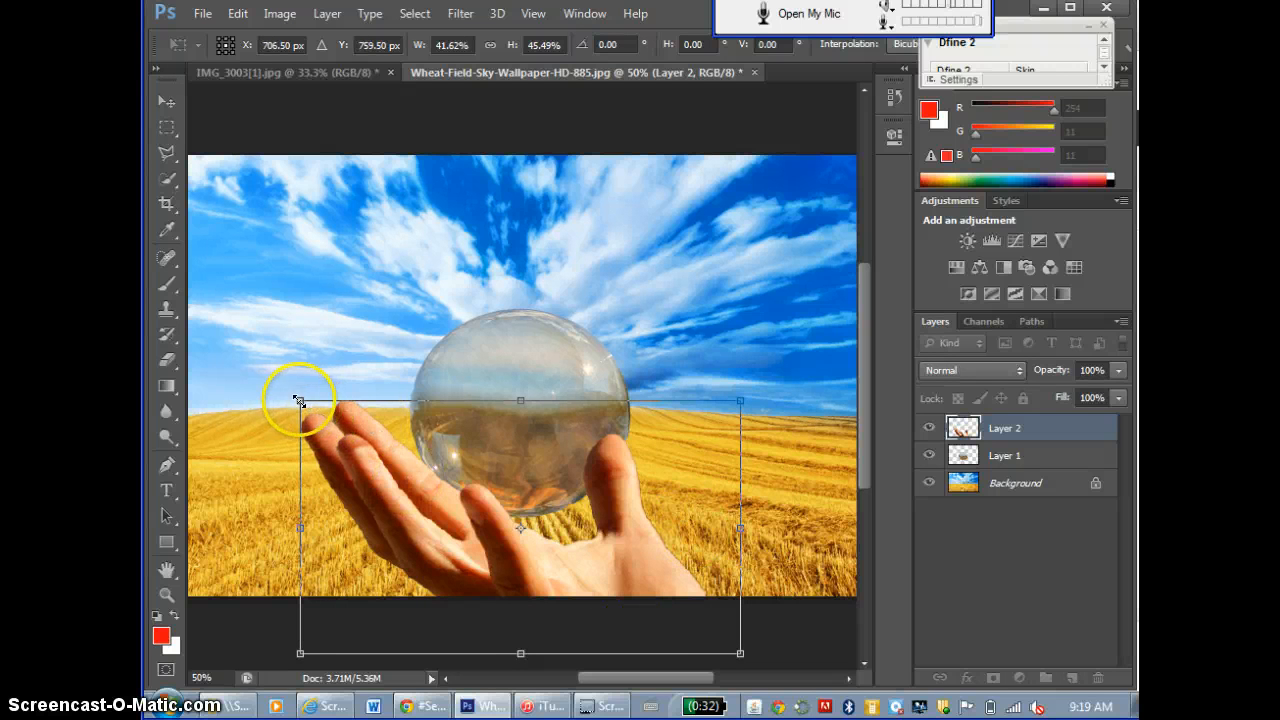
Shrink the hand to about 35% width and 38% height, position it under the bubble, and apply the transformation.
left_click_drag(299, 401, 369, 443)
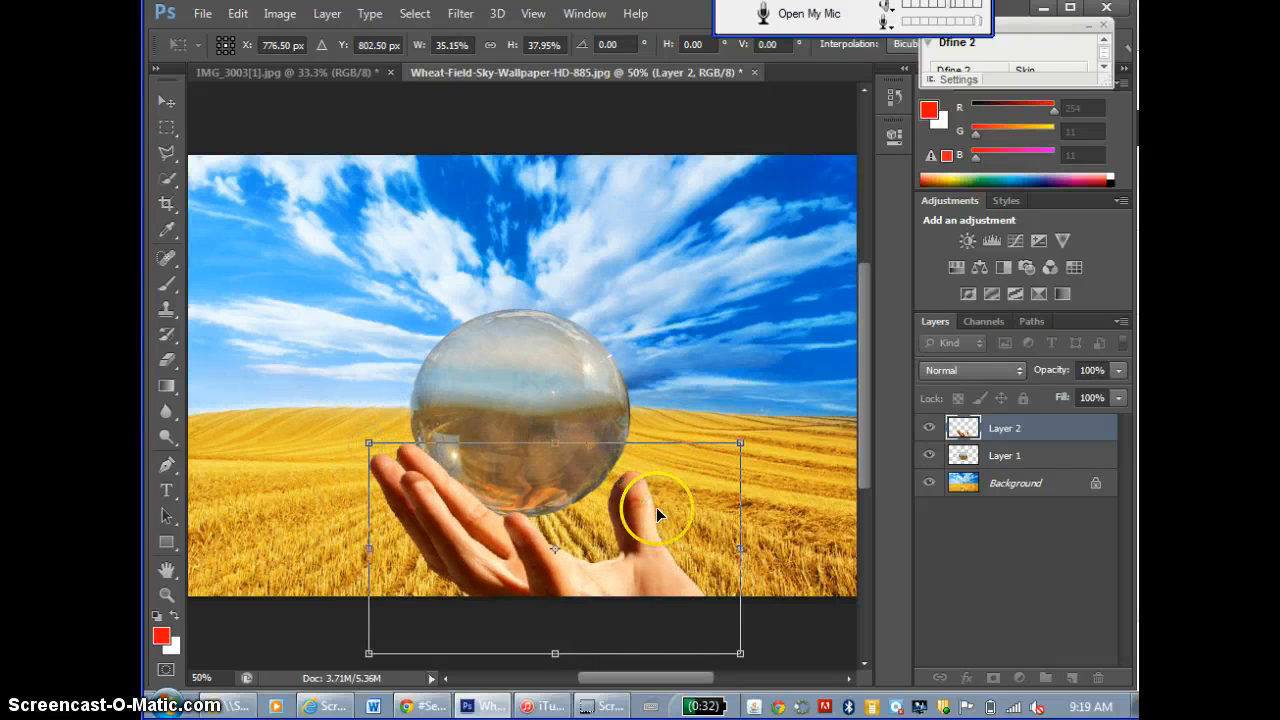
left_click_drag(657, 514, 649, 479)
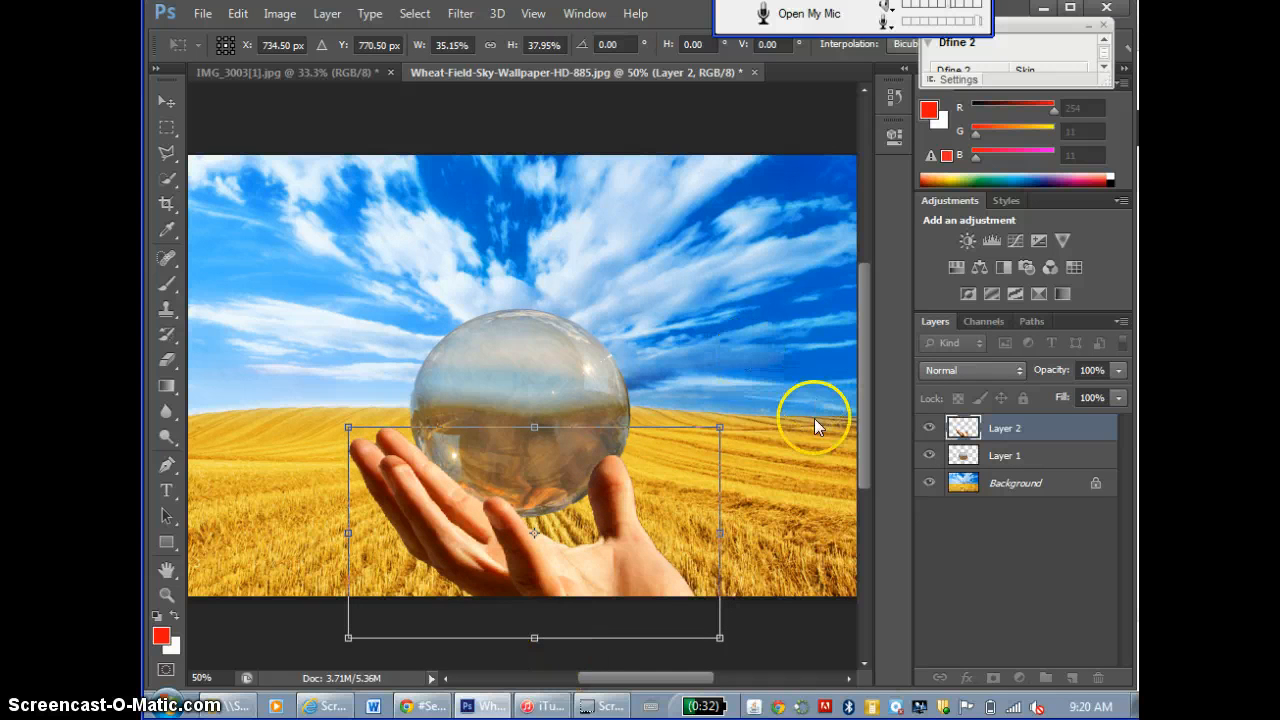
left_click_drag(171, 94, 172, 96)
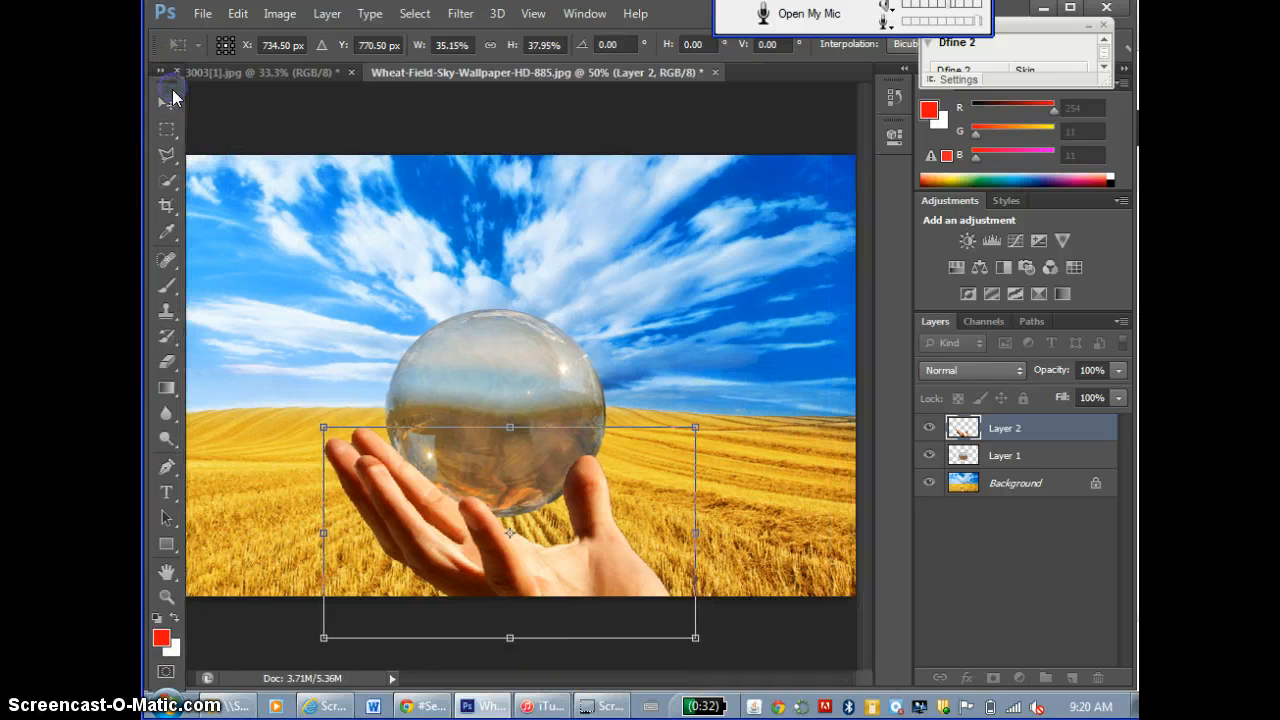
left_click(171, 100)
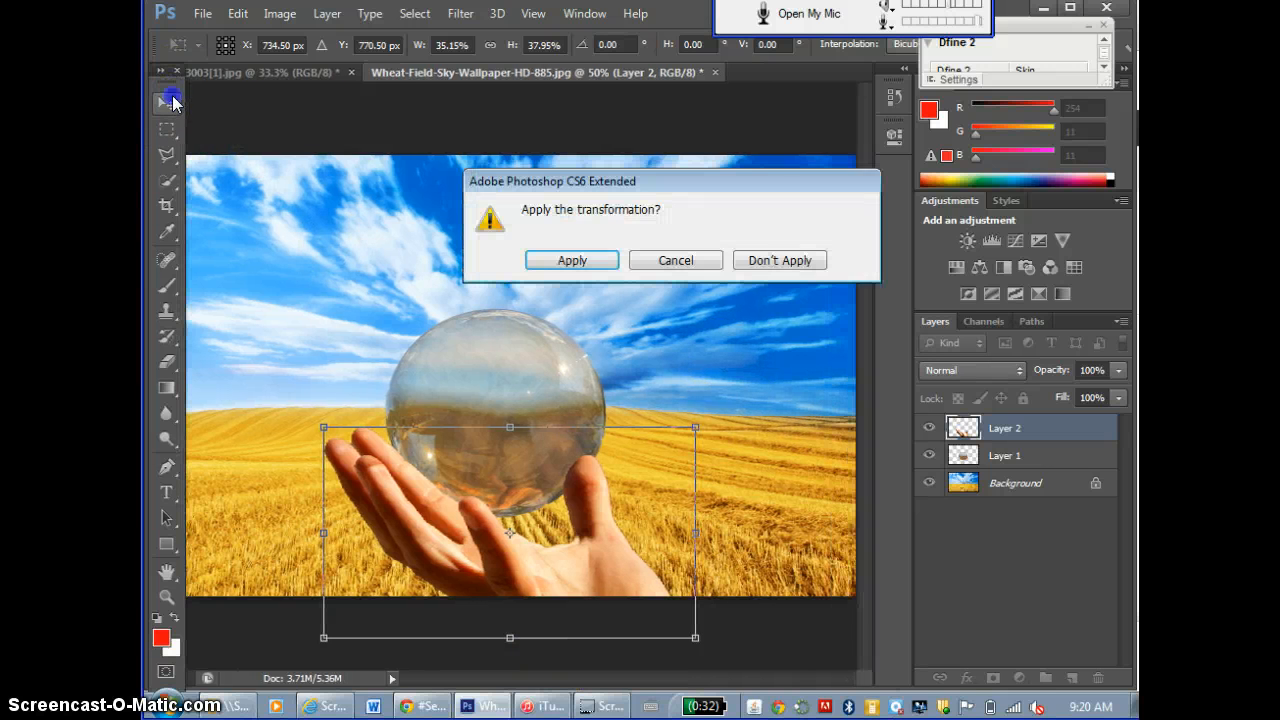
left_click(594, 260)
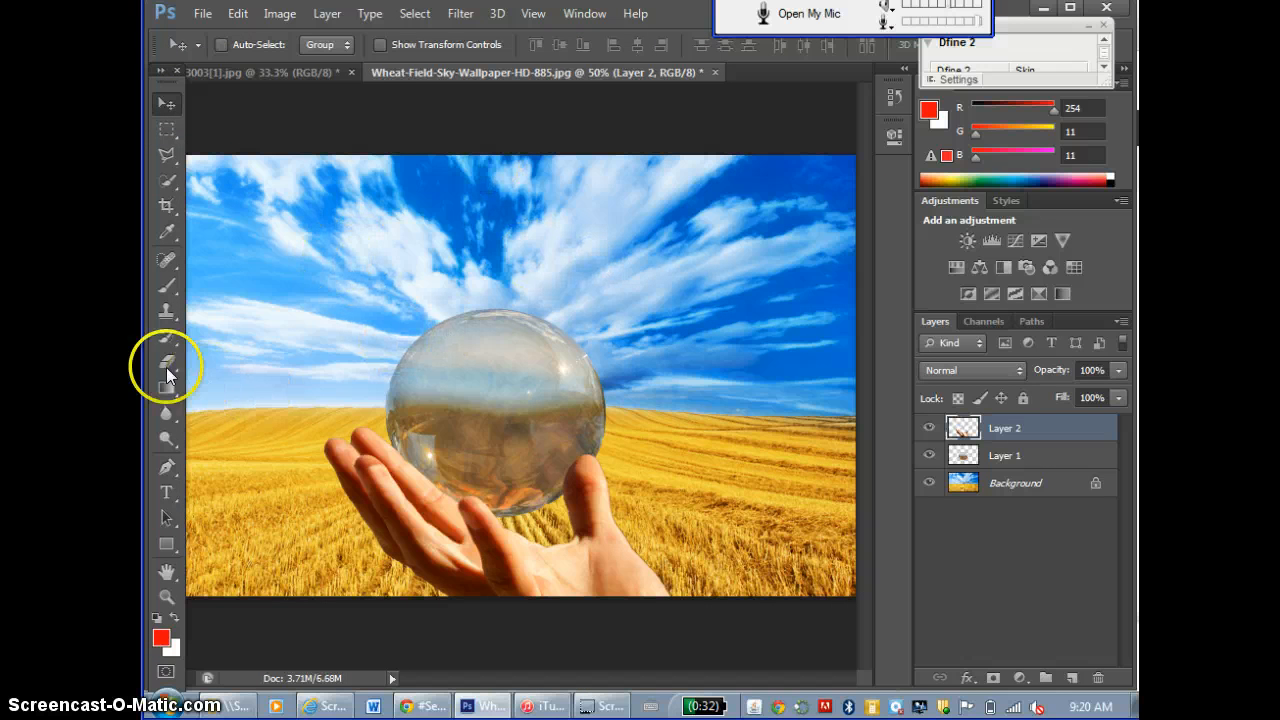
Erase the thumb tip and the nearest fingertip where they overlap the bubble, using a 23 px eraser.
left_click(166, 365)
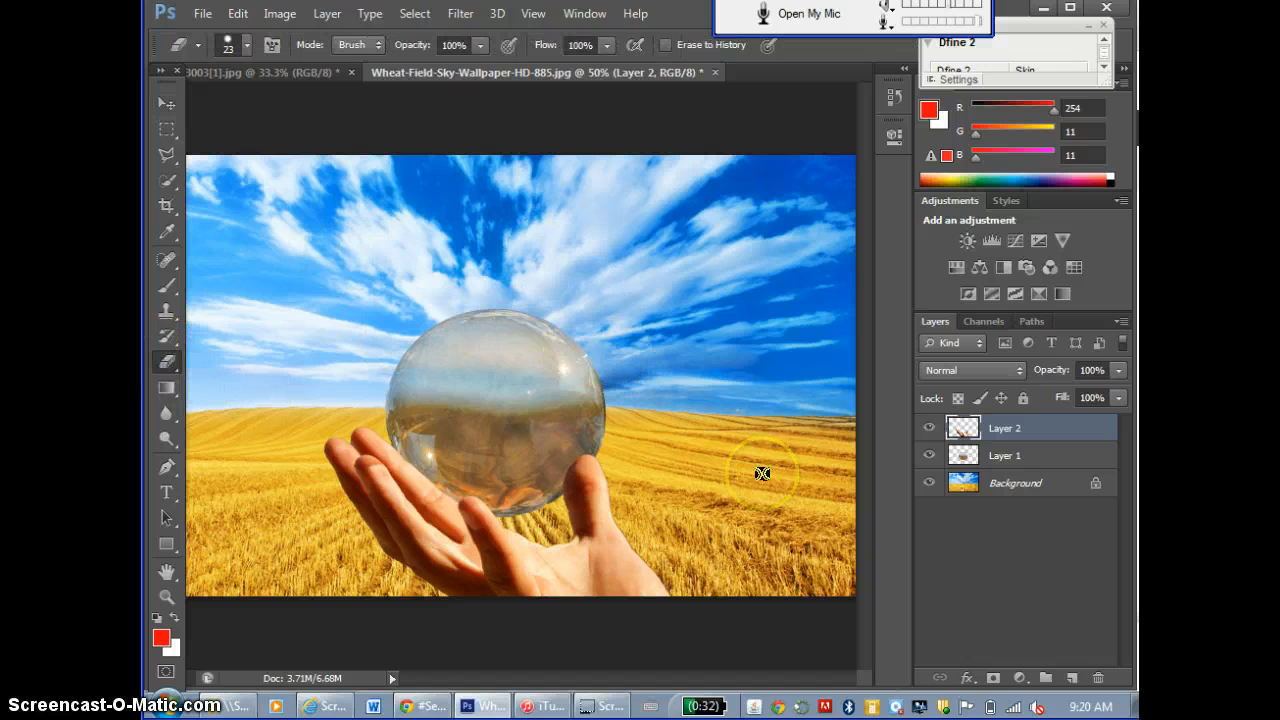
key("ctrl+plus")
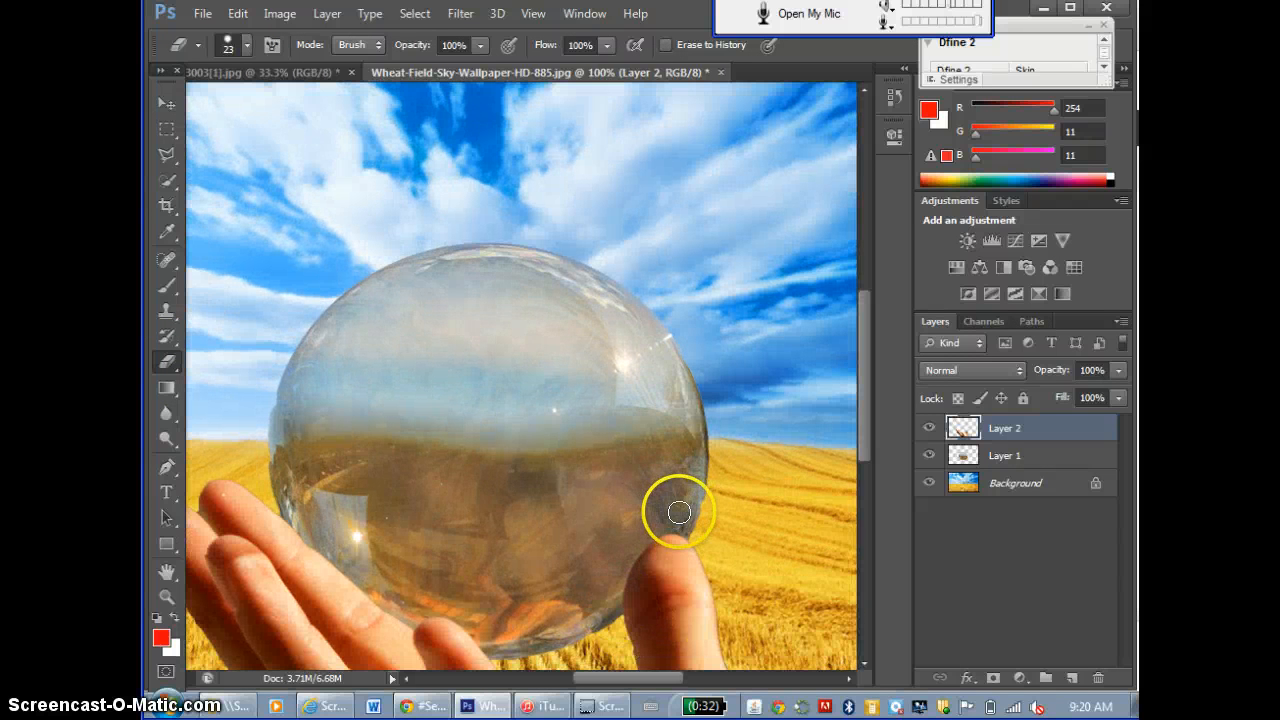
left_click_drag(669, 526, 677, 532)
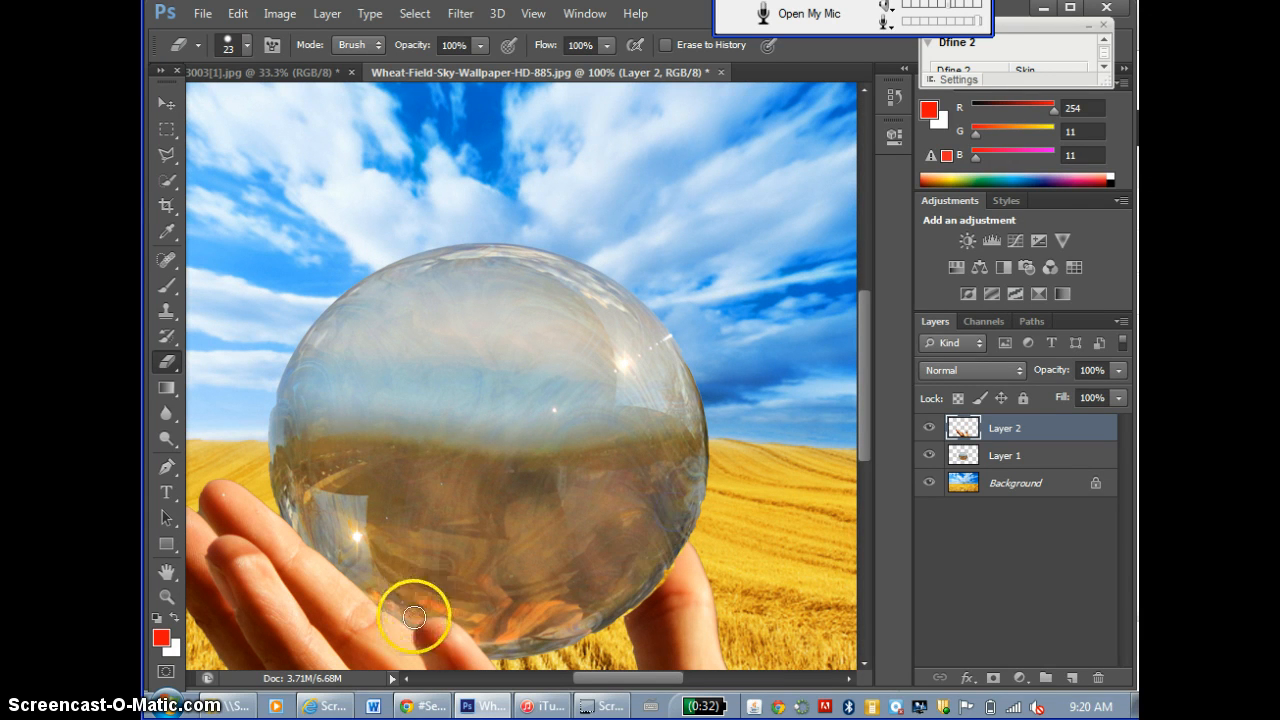
mouse_move(414, 606)
left_mouse_down()
mouse_move(415, 618)
mouse_move(485, 634)
left_mouse_up()
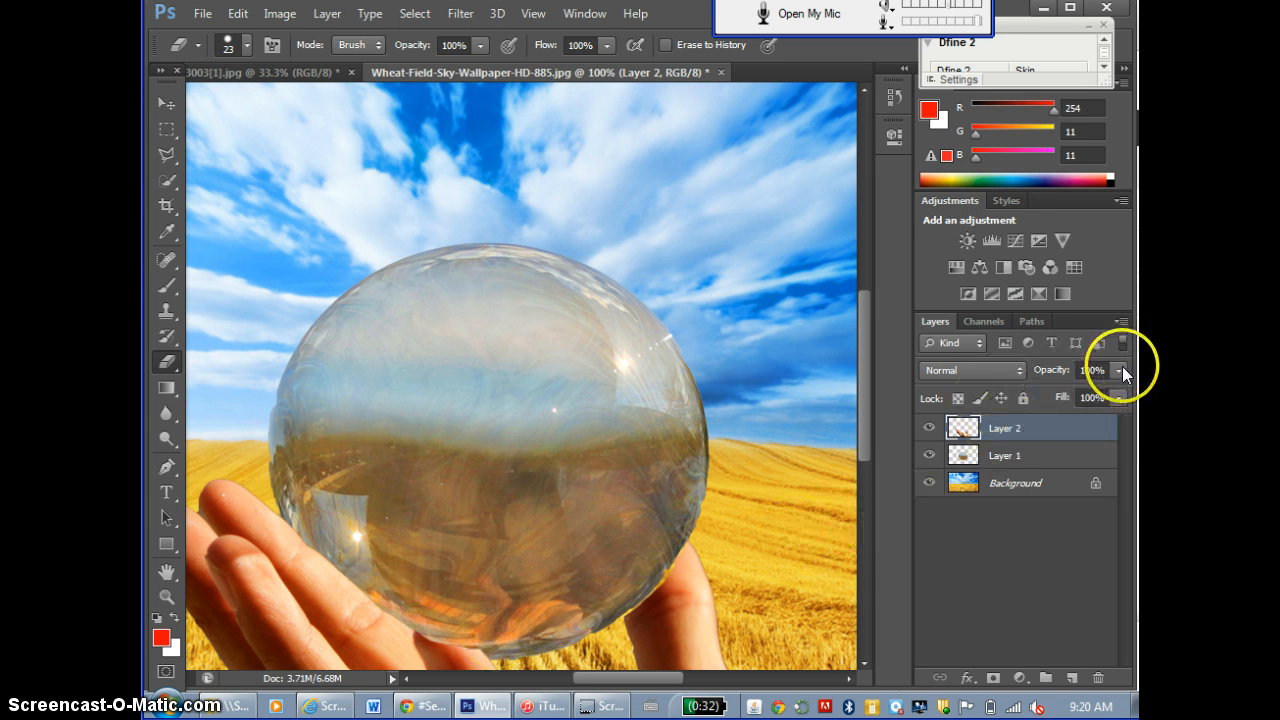
Erase the remaining finger overlap along the bubble's lower edge, using 55% hand layer opacity as a guide and restoring it to 100%.
left_click(1073, 392)
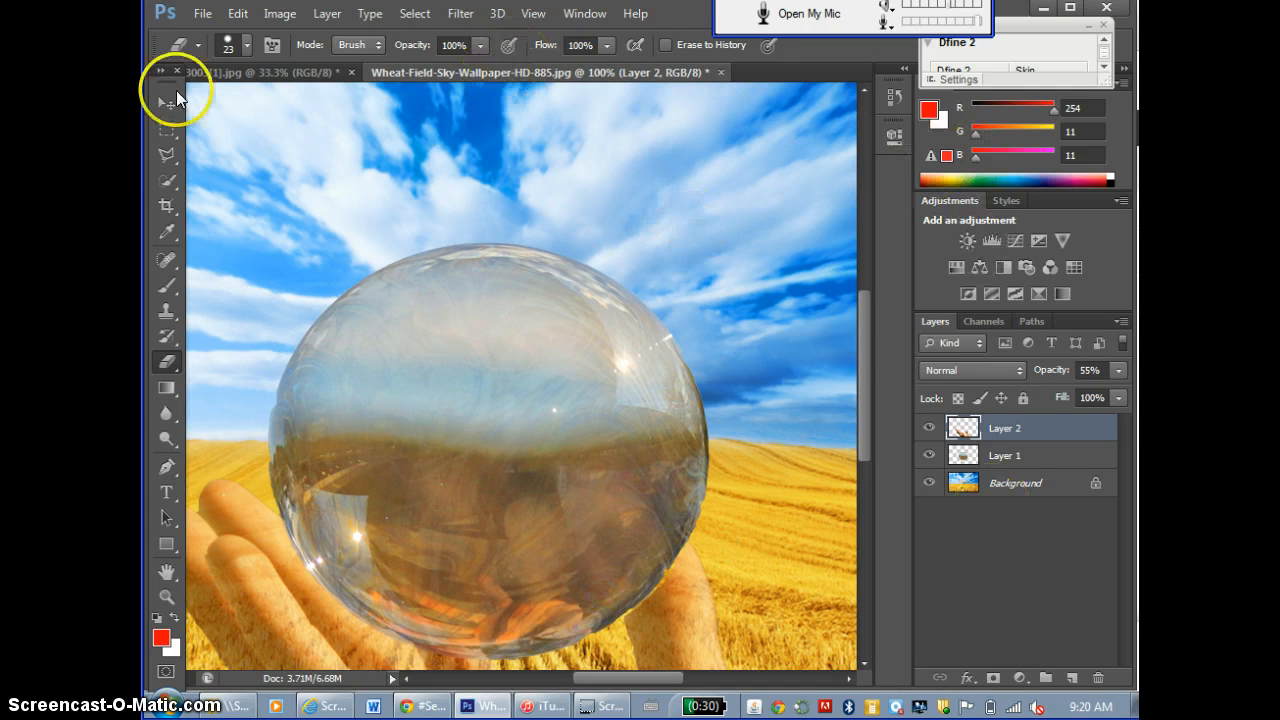
left_click(1120, 370)
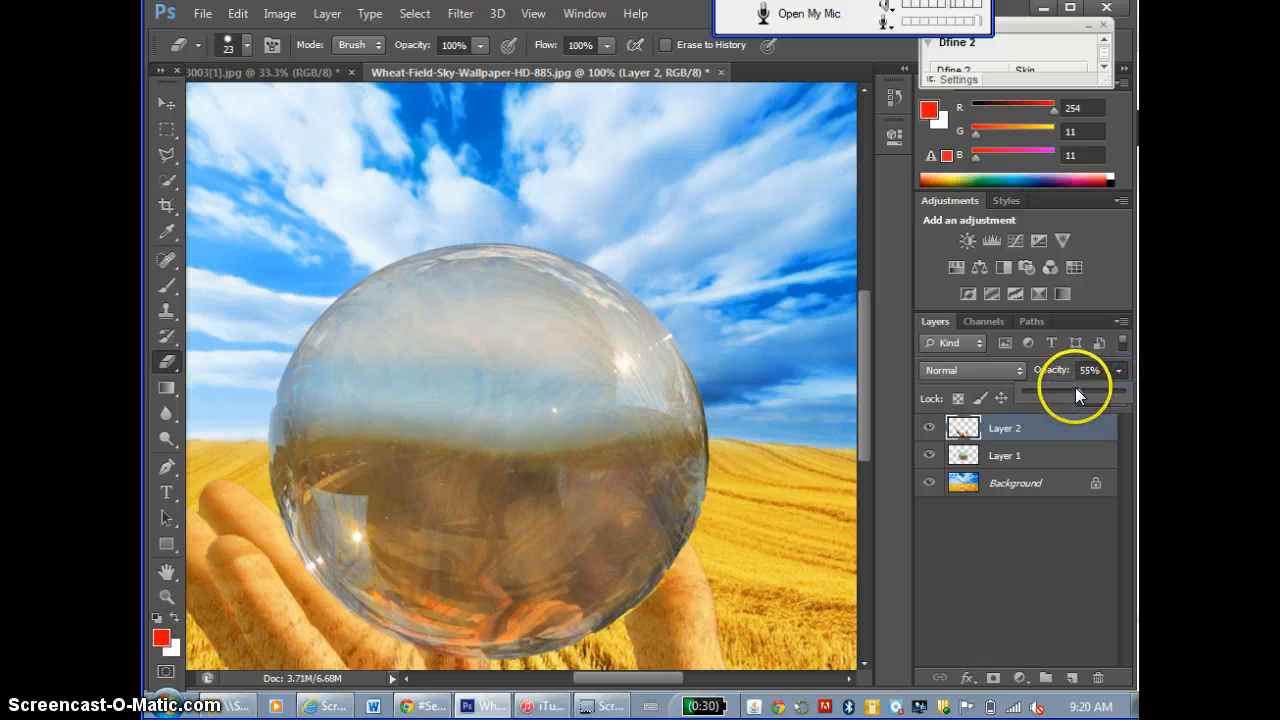
left_click_drag(1075, 393, 1108, 415)
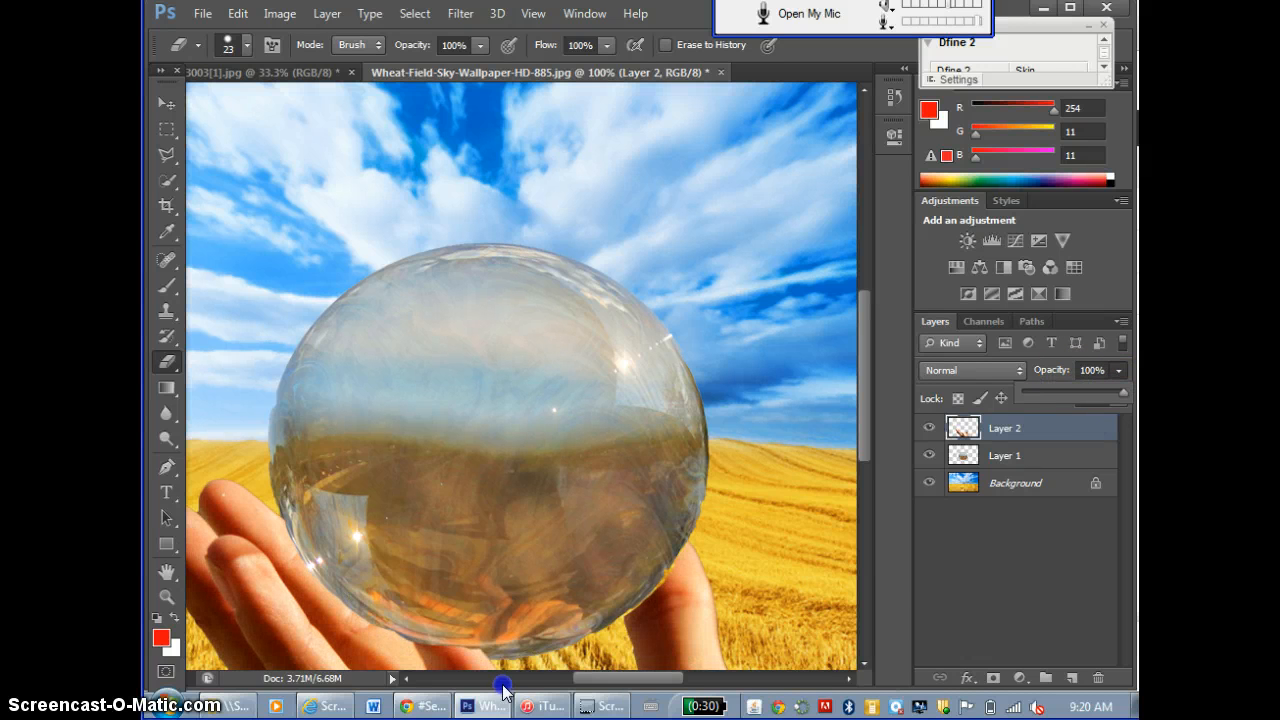
left_click(475, 655)
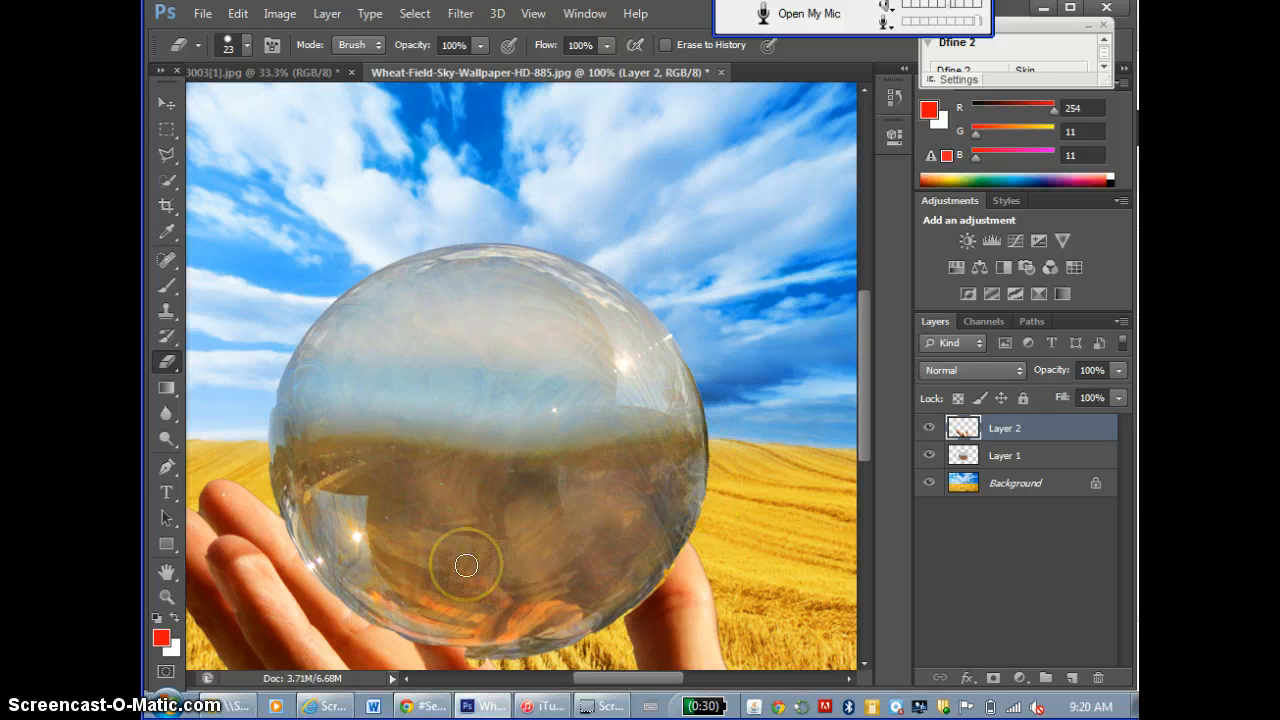
Fit the whole image on screen and examine how the hand and bubble sit in the wheat field.
left_click(585, 13)
mouse_move(527, 16)
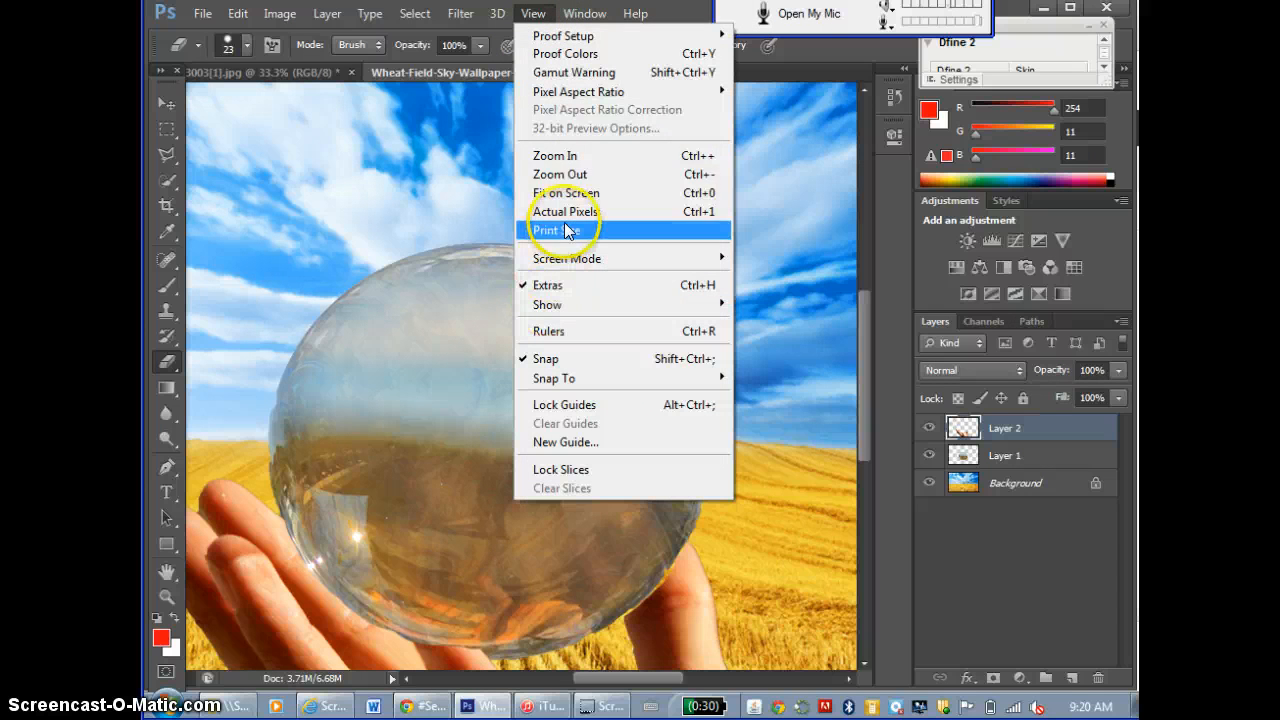
left_click(560, 174)
left_click(717, 311)
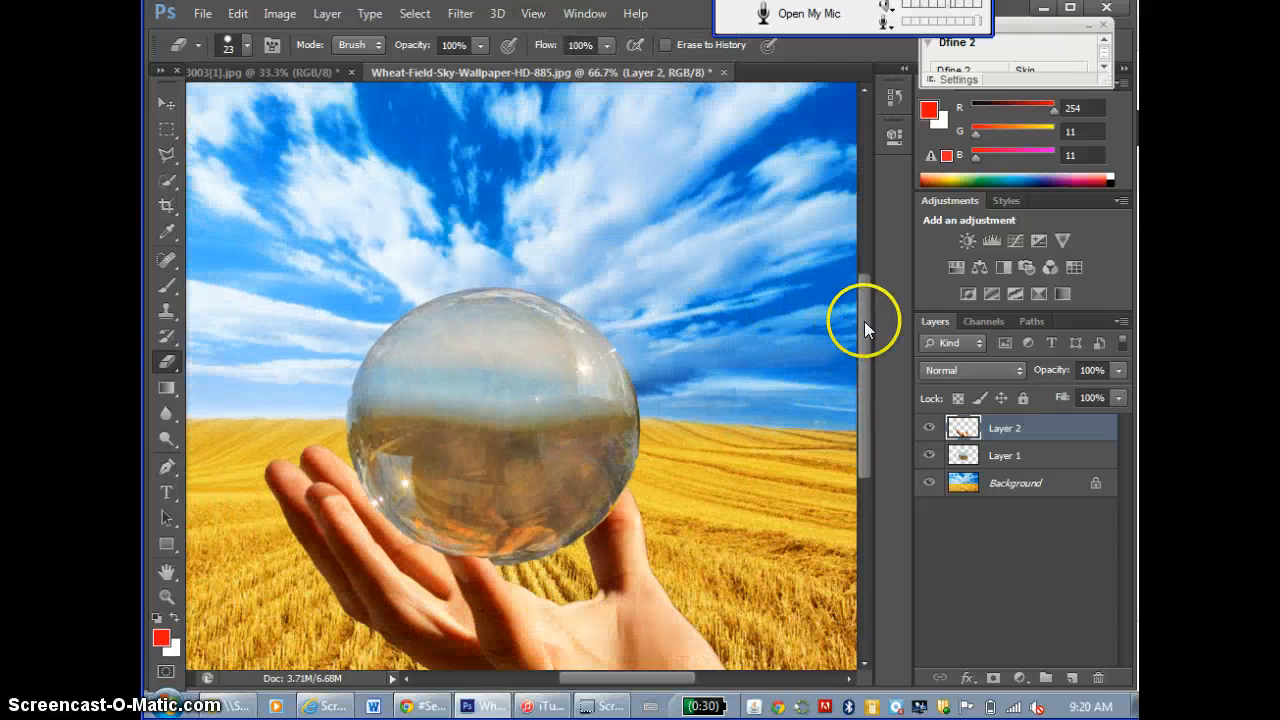
left_click_drag(865, 320, 867, 321)
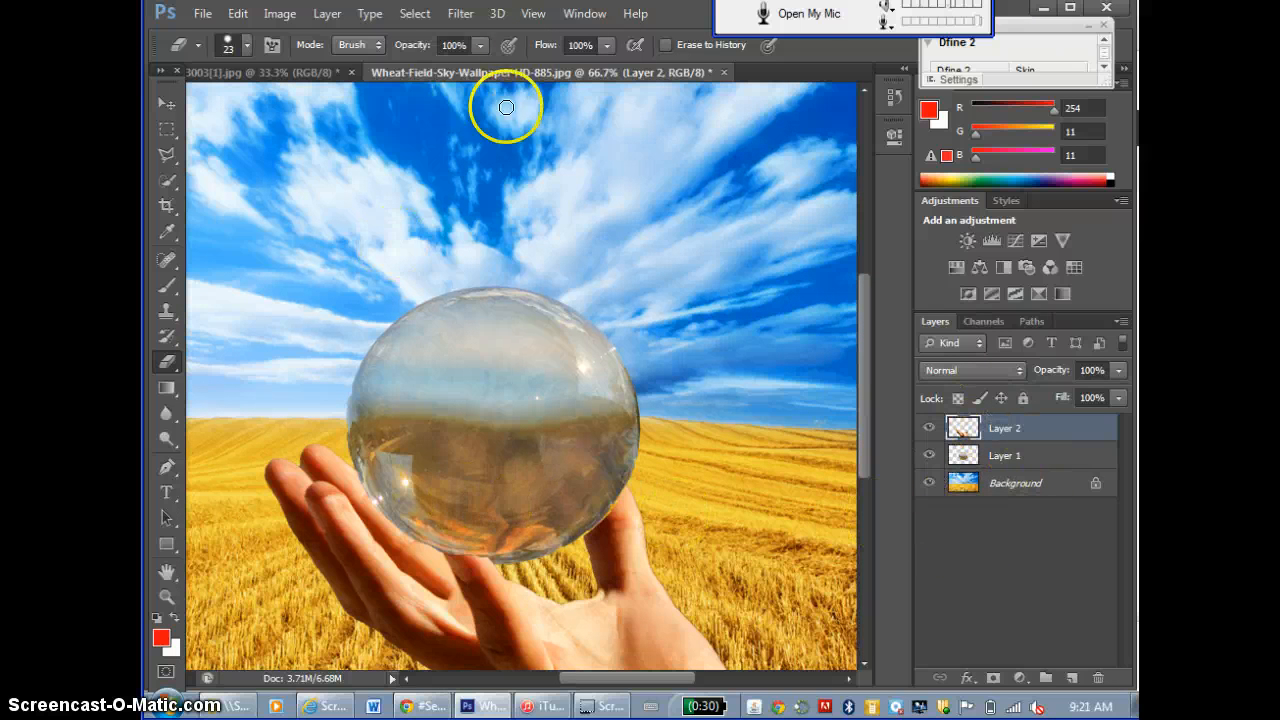
left_click(578, 13)
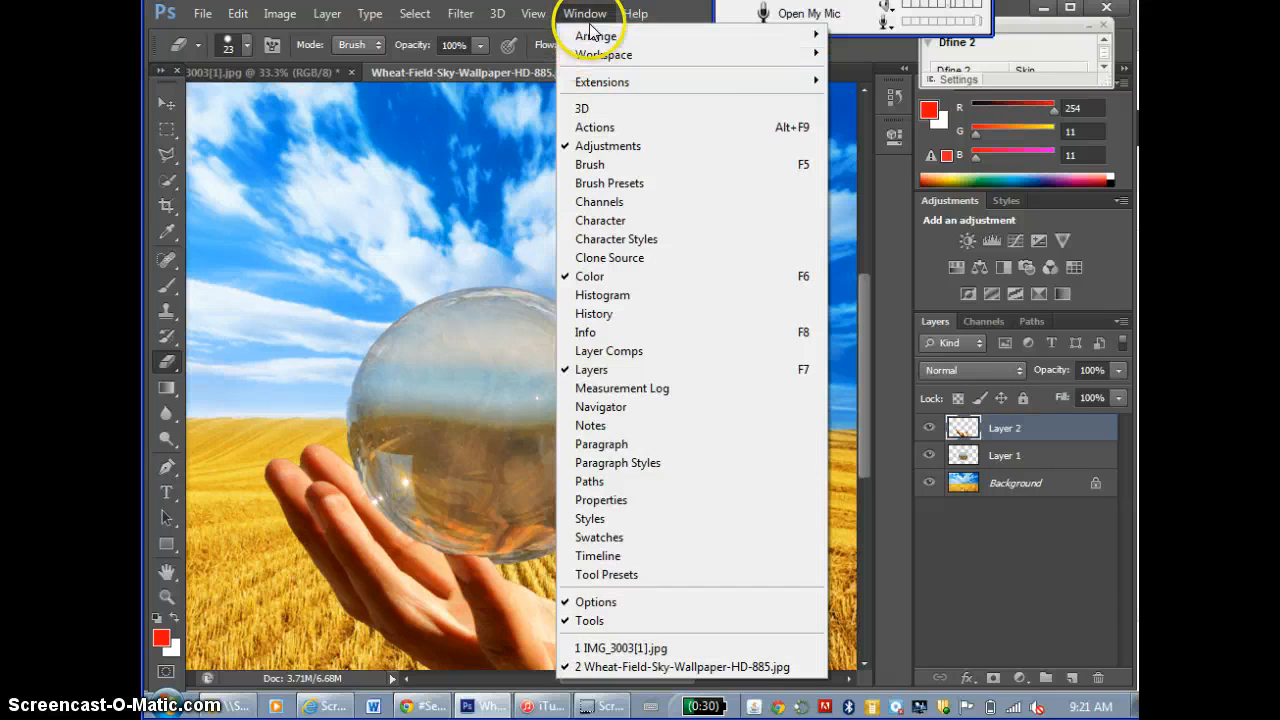
mouse_move(533, 13)
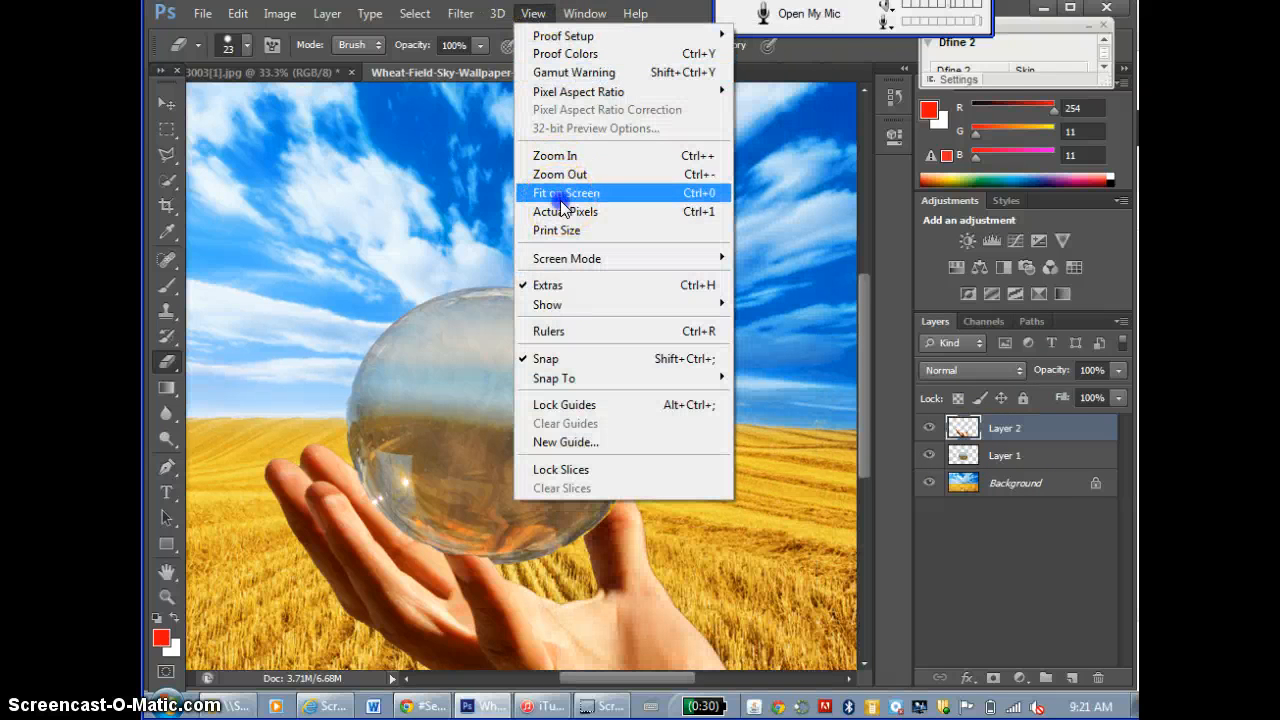
left_click(563, 195)
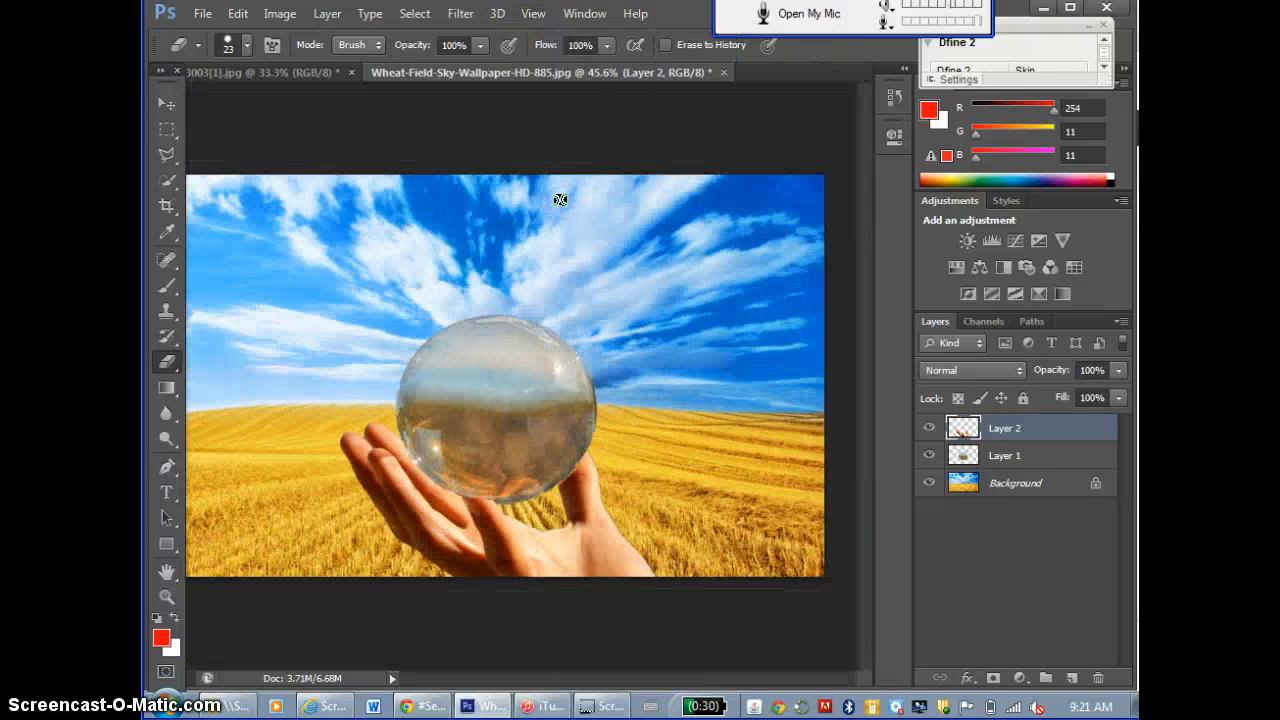
Add an Exposure adjustment directly above the Background layer with the exposure set to -0.22.
left_click(1015, 488)
left_click(1038, 241)
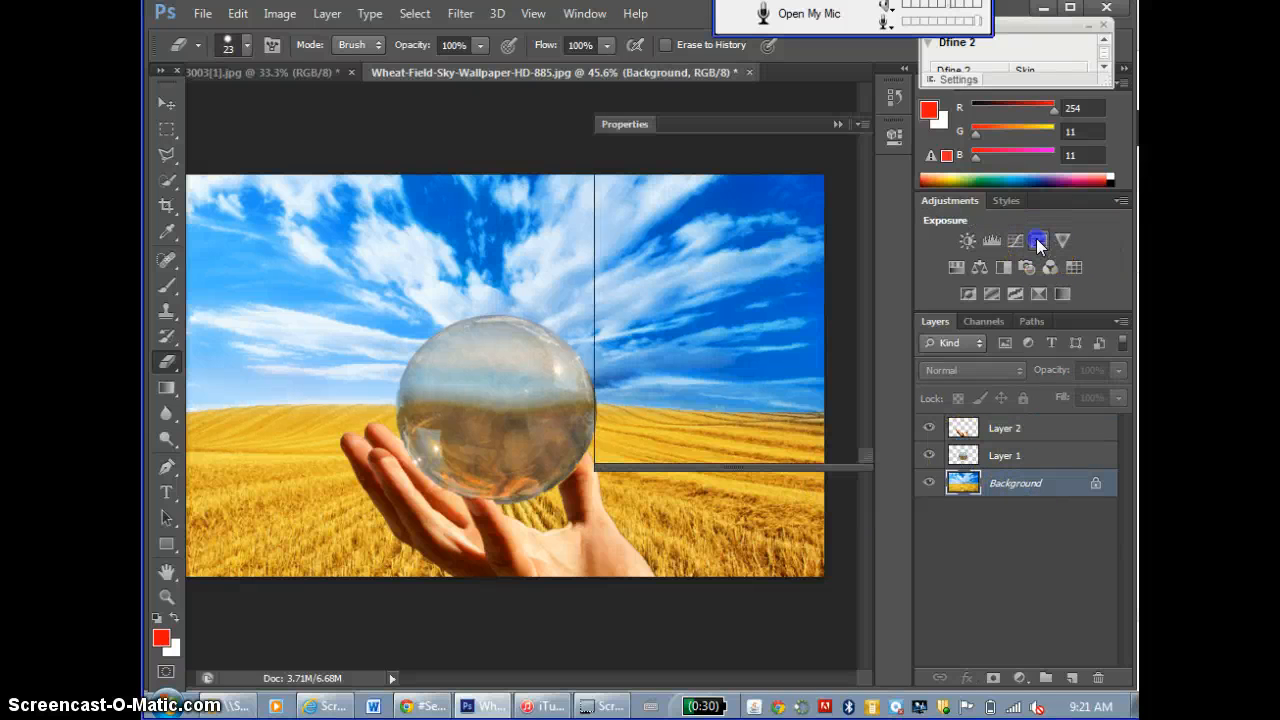
left_click(651, 296)
left_click_drag(727, 234, 711, 257)
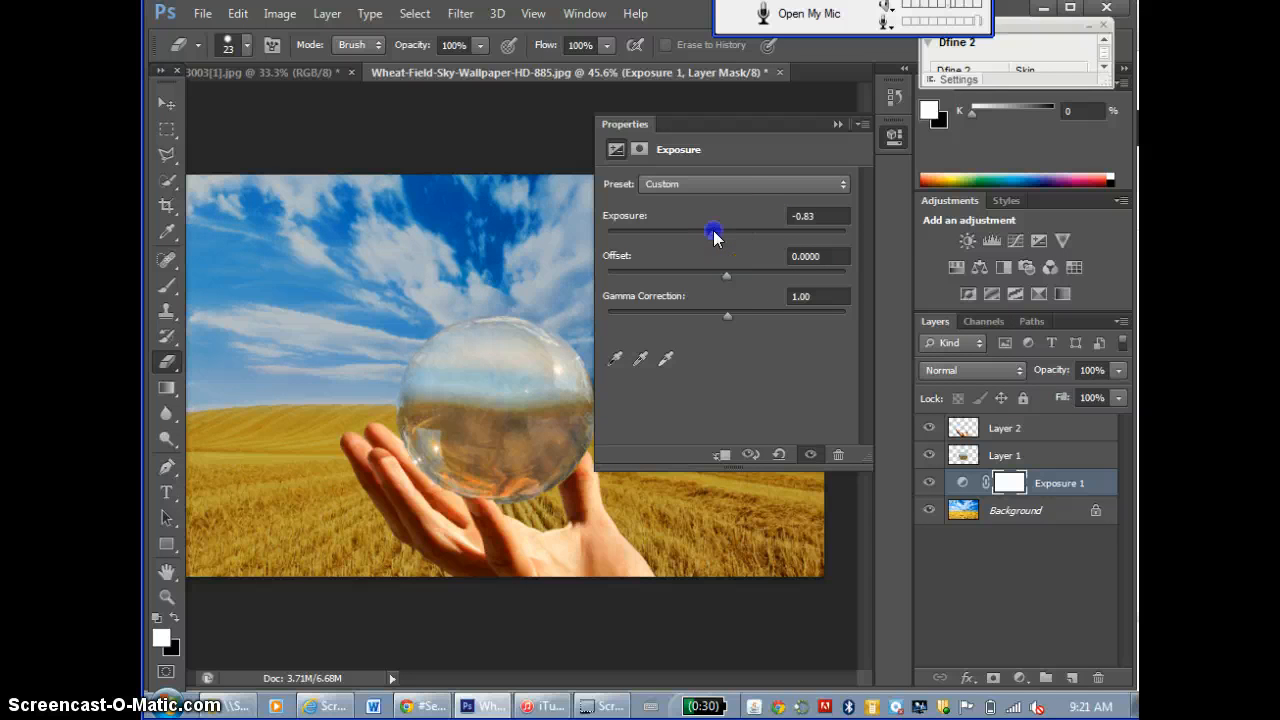
left_click_drag(714, 234, 722, 233)
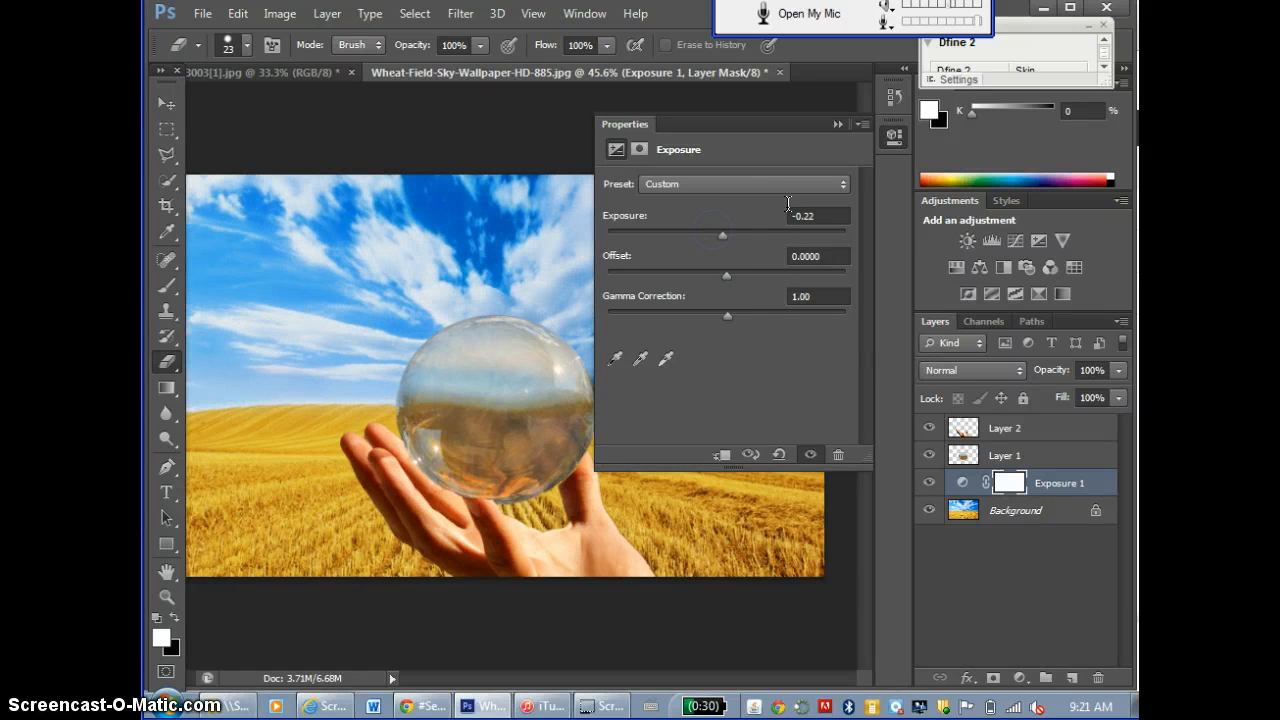
left_click(837, 124)
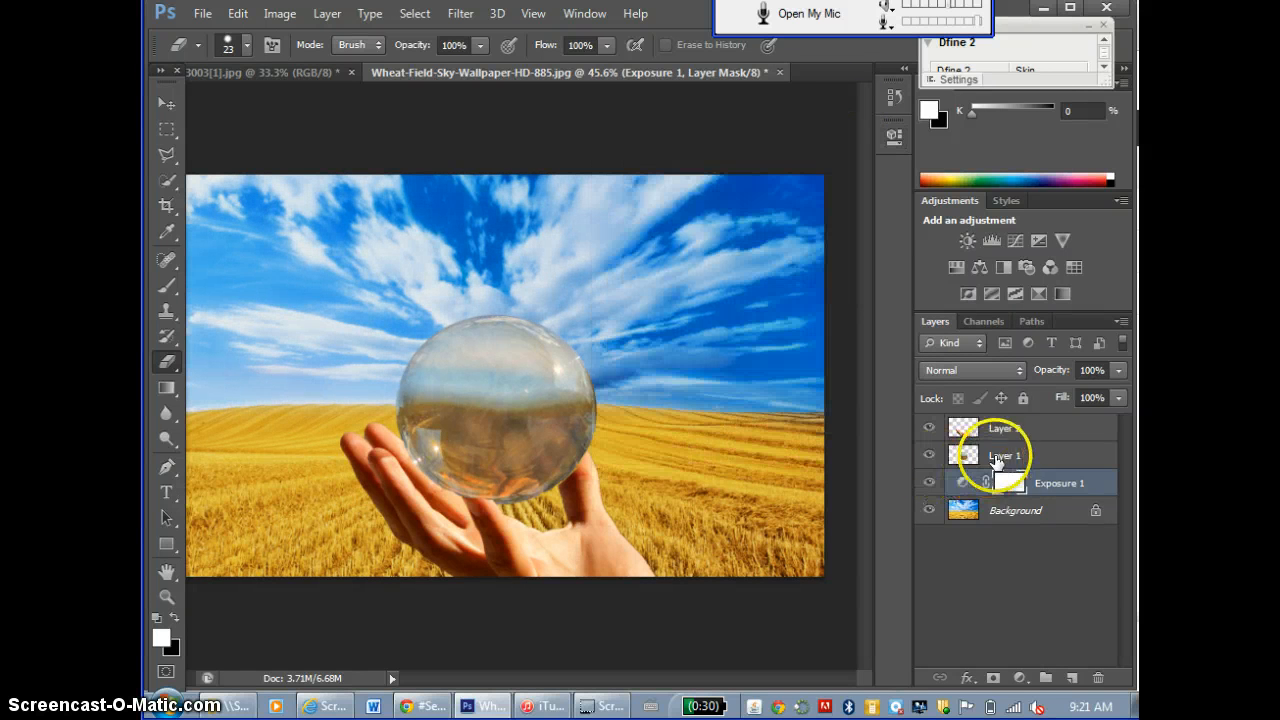
Apply the Nik Collection's Viveza 2 filter to the bubble on Layer 1 with the contrast raised to 20%.
left_click(997, 457)
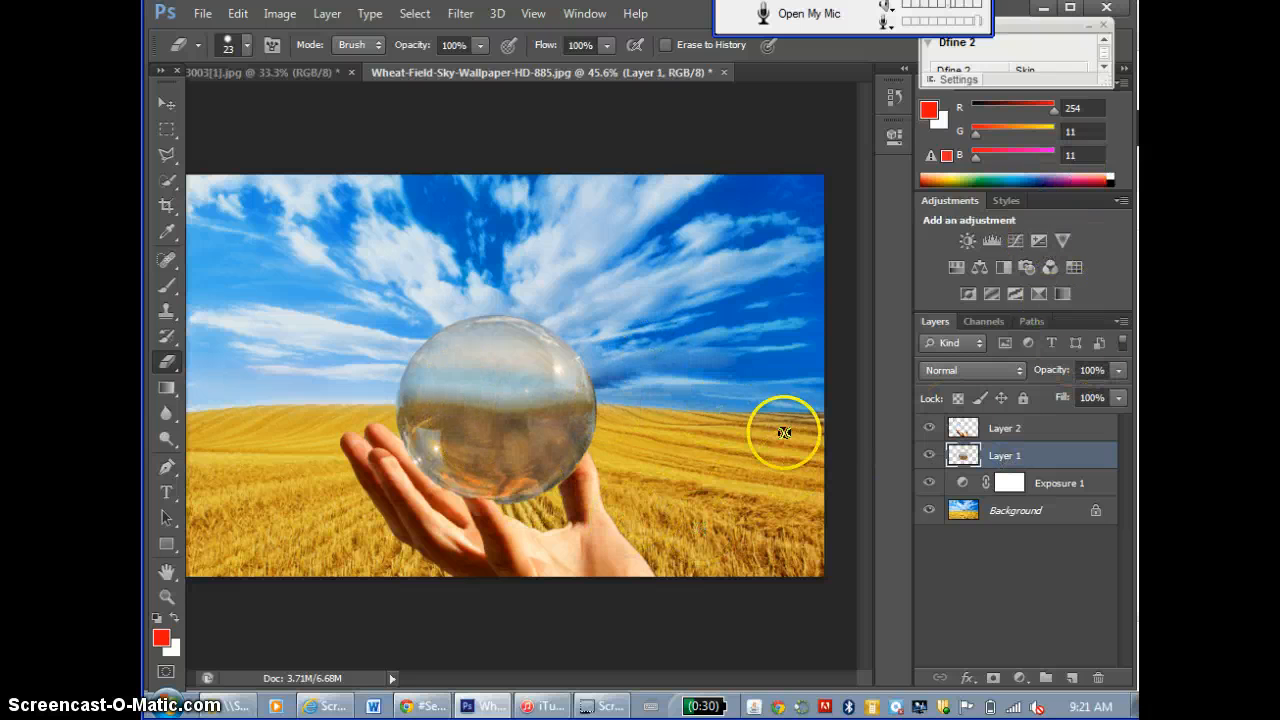
left_click(460, 13)
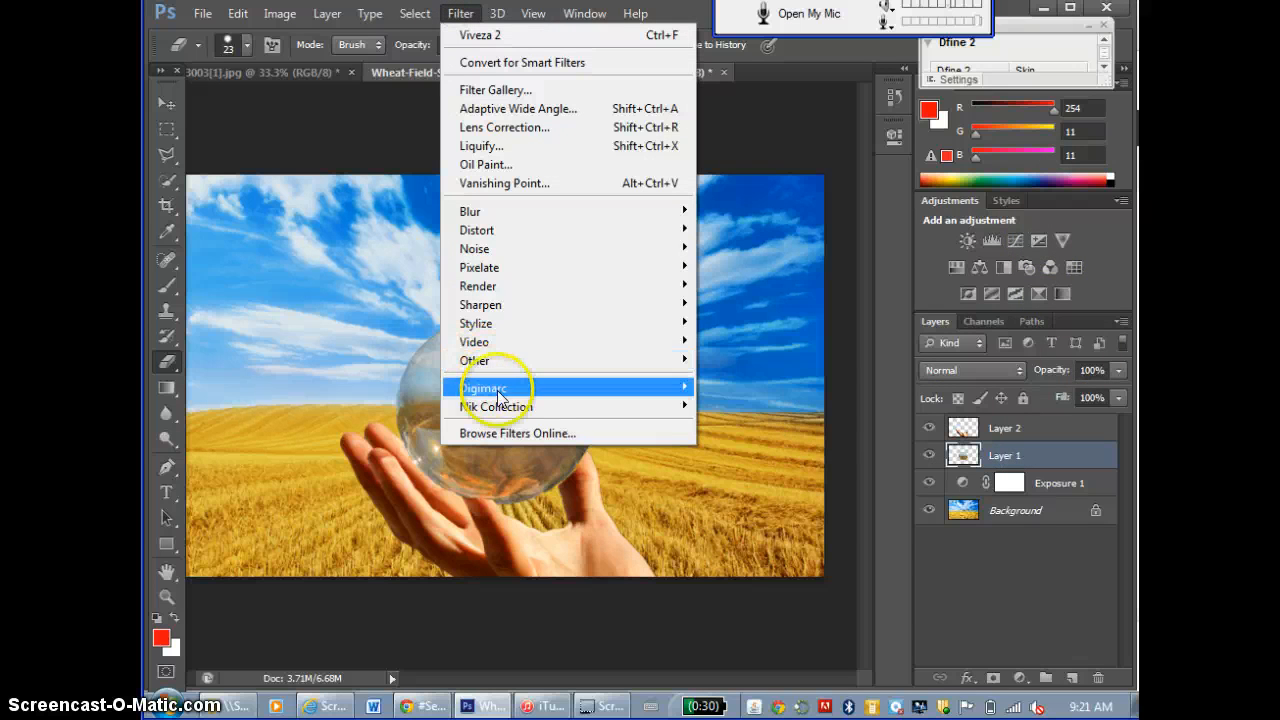
mouse_move(505, 405)
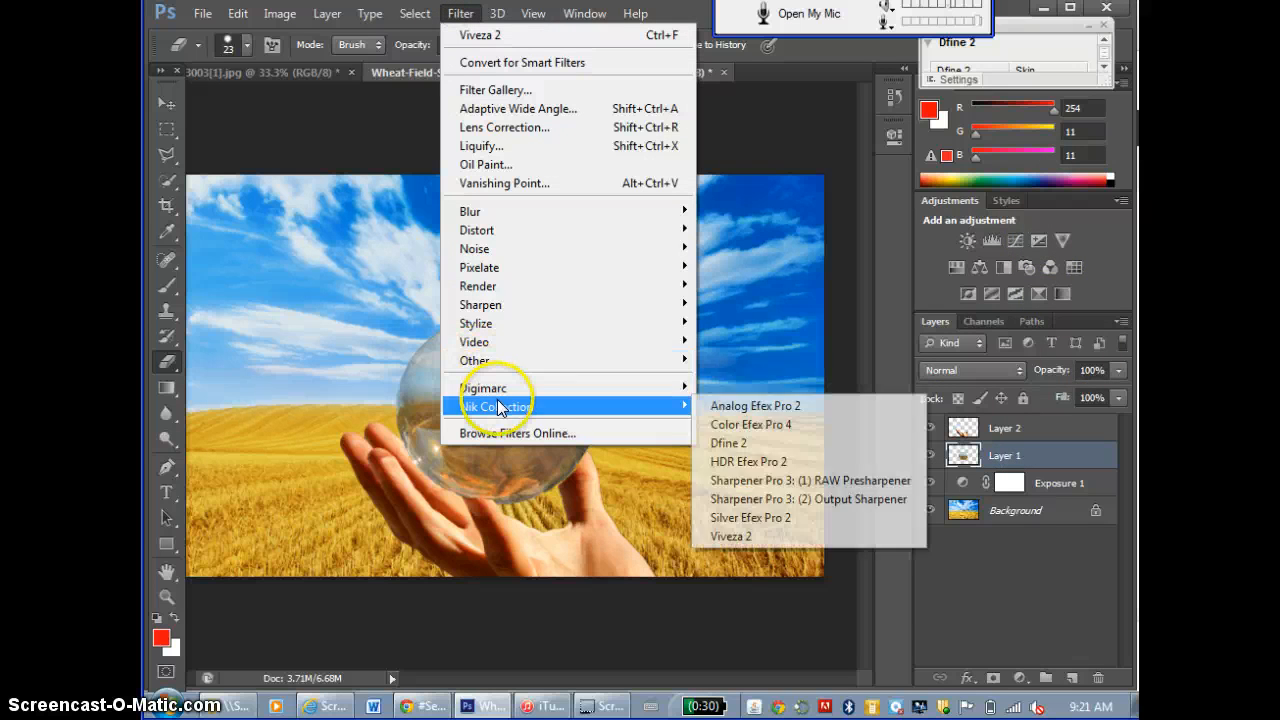
left_click(775, 537)
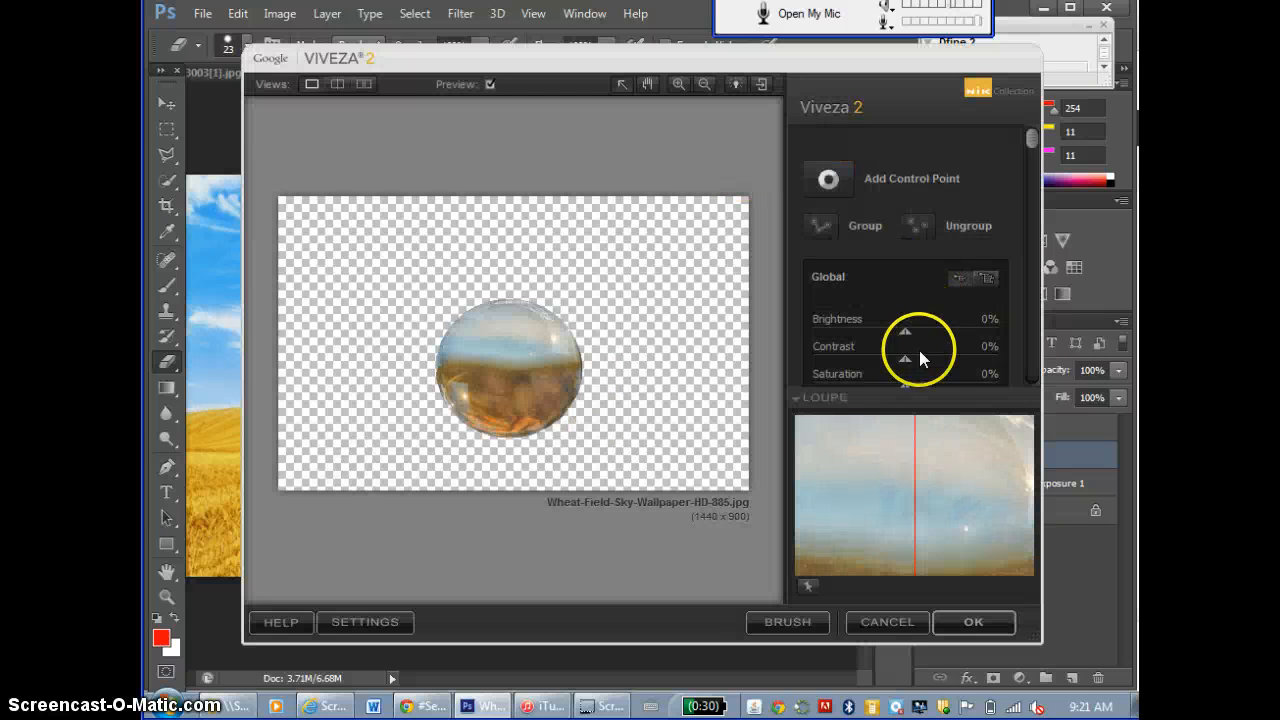
left_click_drag(907, 358, 925, 360)
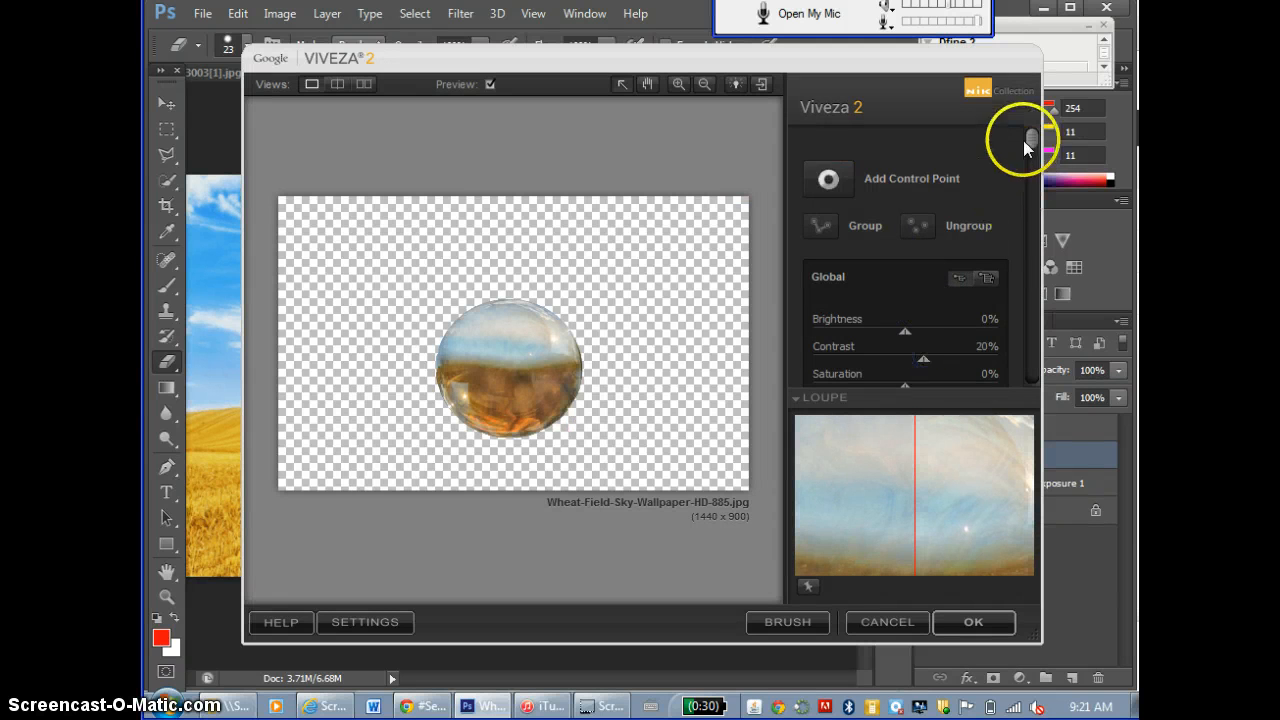
left_click_drag(1030, 139, 1031, 184)
left_click_drag(905, 330, 922, 300)
left_click(976, 621)
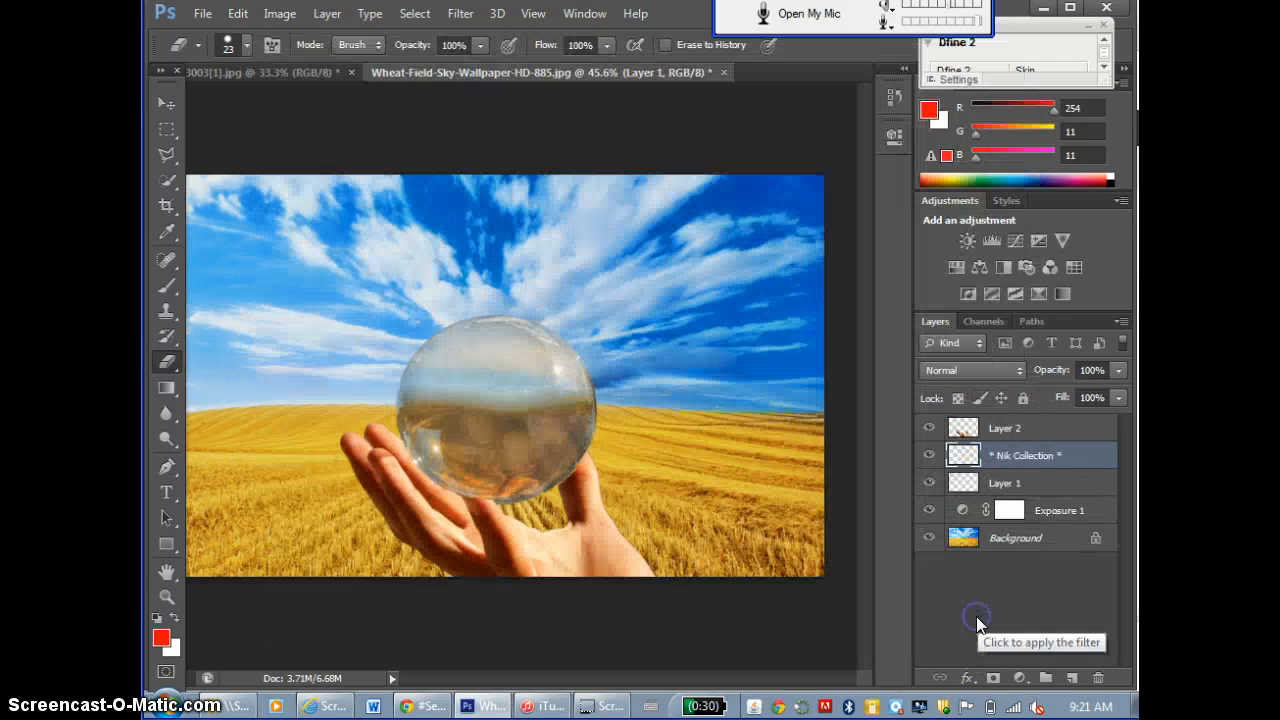
mouse_move(621, 412)
left_mouse_down()
mouse_move(594, 444)
mouse_move(570, 347)
mouse_move(521, 376)
mouse_move(556, 350)
mouse_move(587, 275)
mouse_move(537, 578)
mouse_move(572, 432)
mouse_move(519, 572)
left_mouse_up()
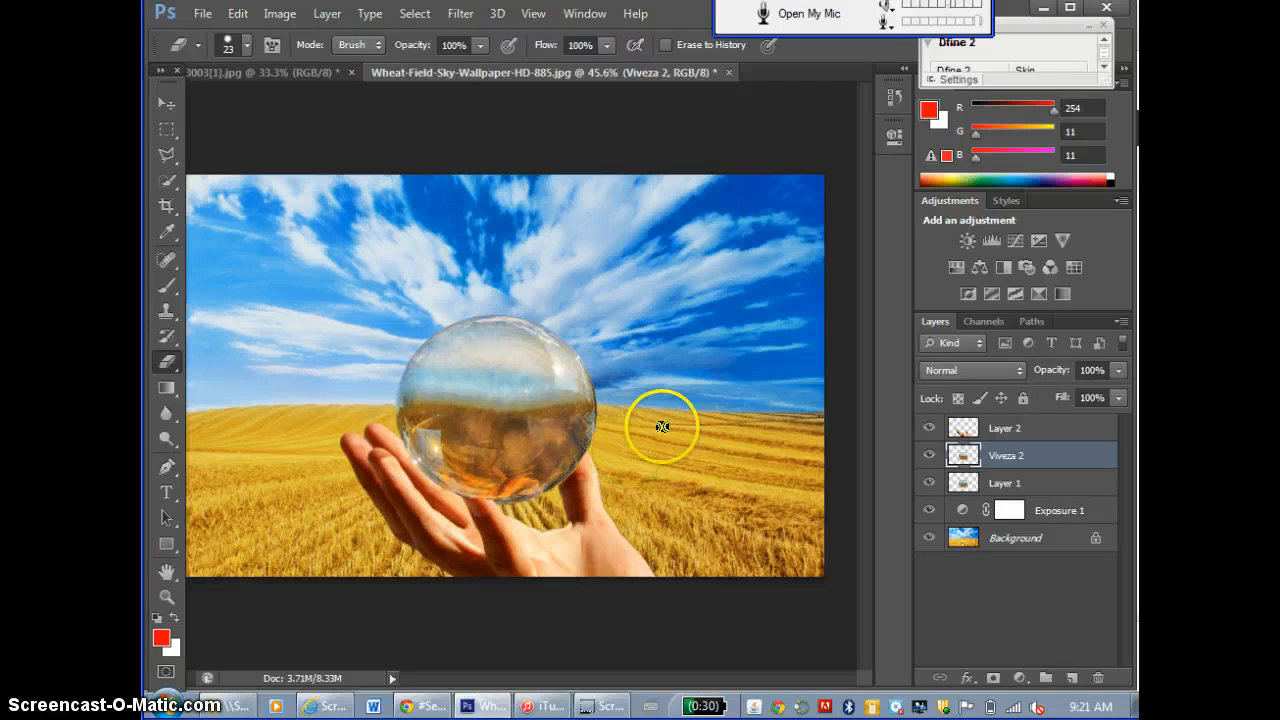
Flatten the hand, bubble, exposure and wheat field layers into a single Background layer.
left_click(1015, 539)
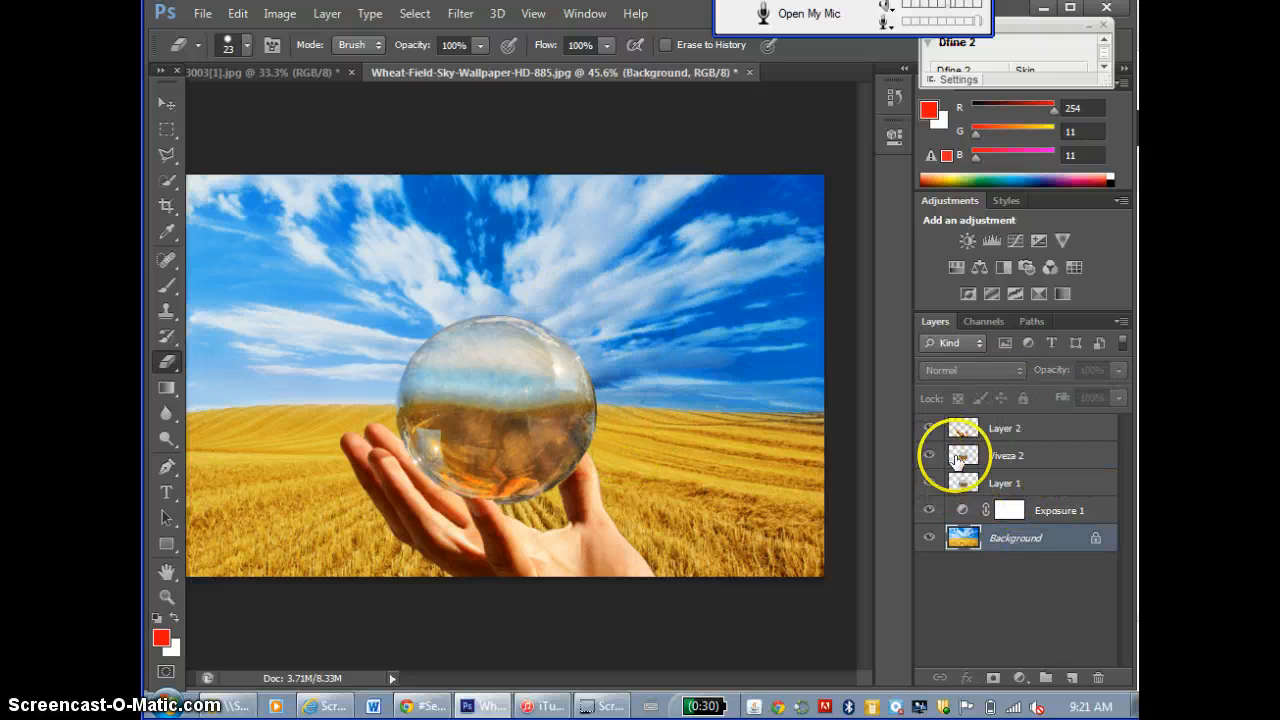
right_click(1010, 456)
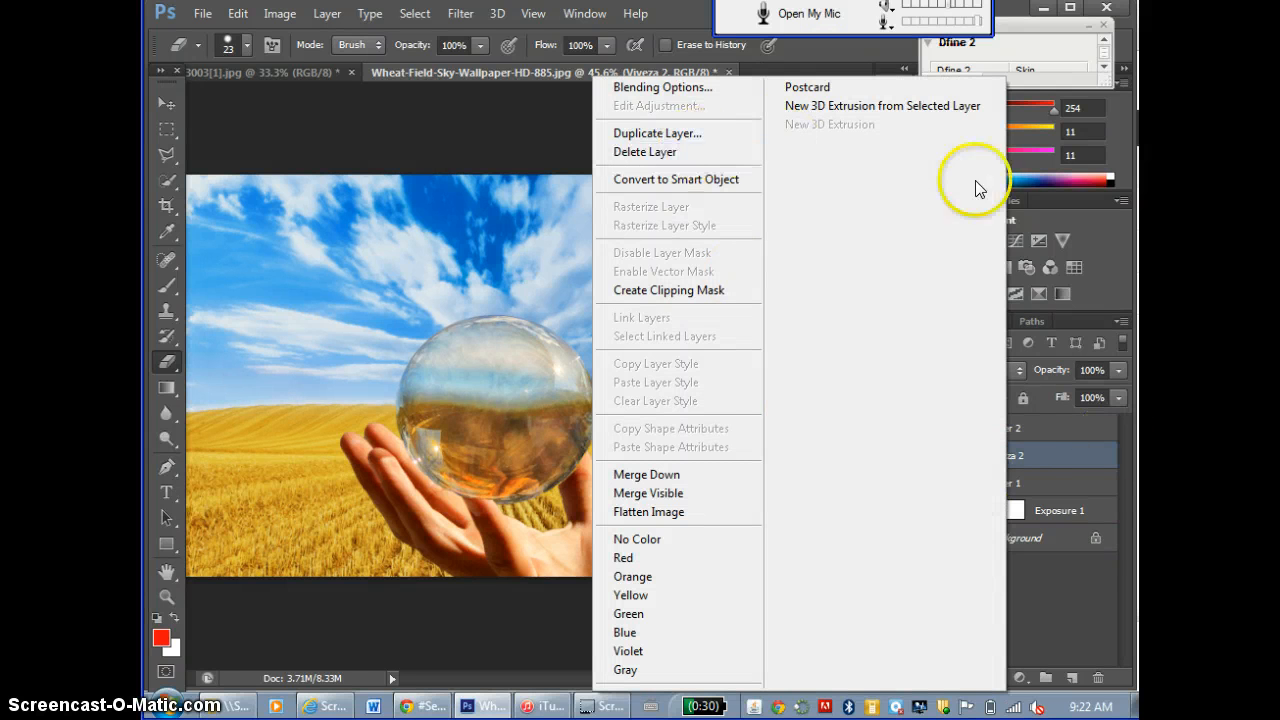
left_click(1095, 678)
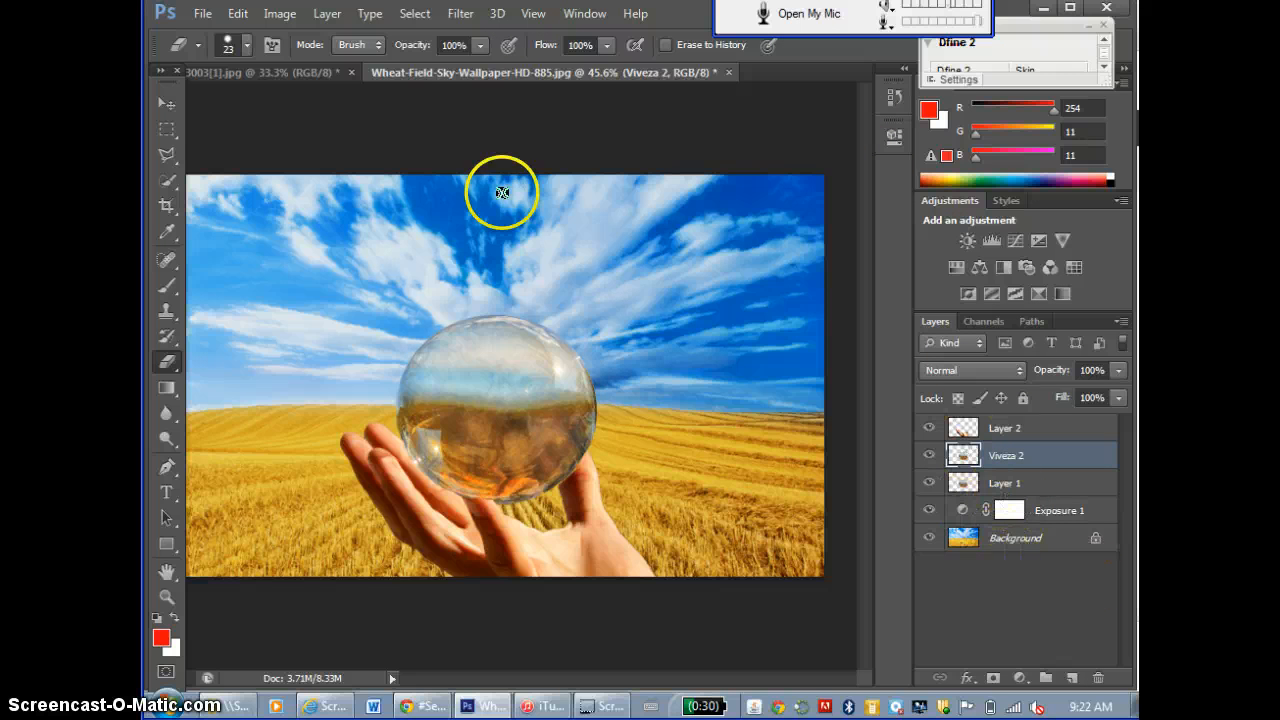
left_click_drag(1092, 459, 686, 163)
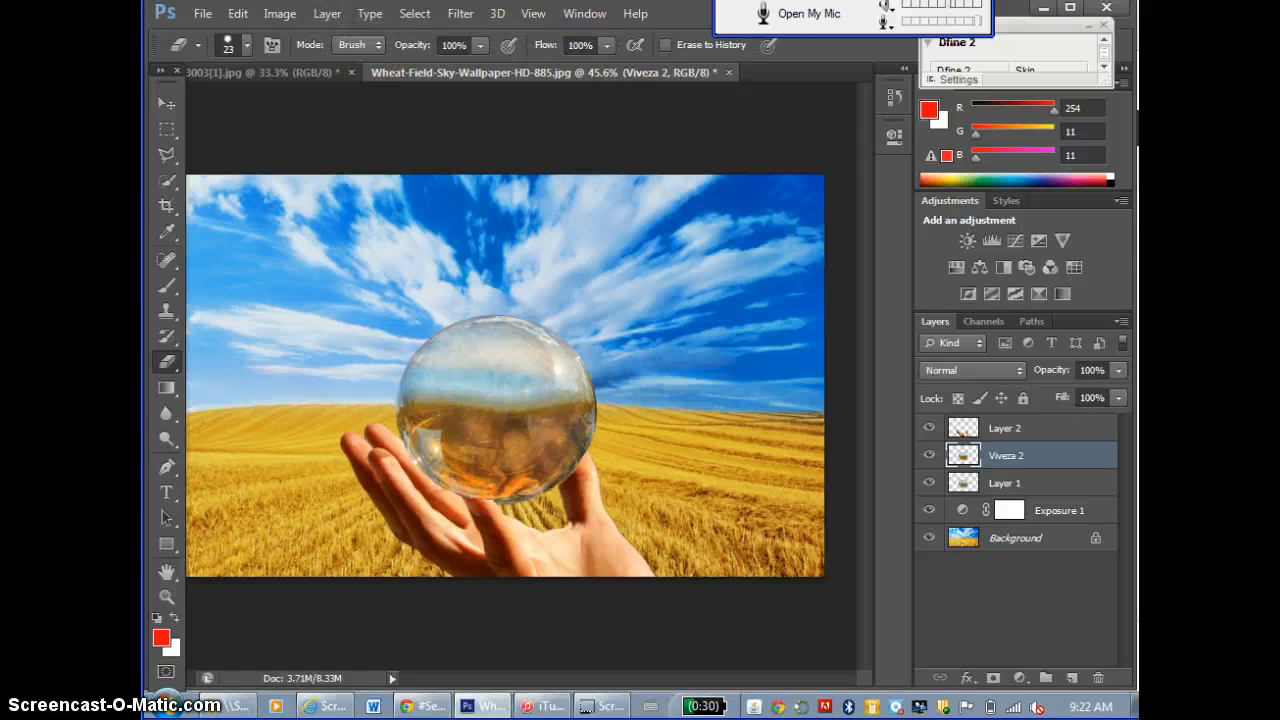
left_click(284, 14)
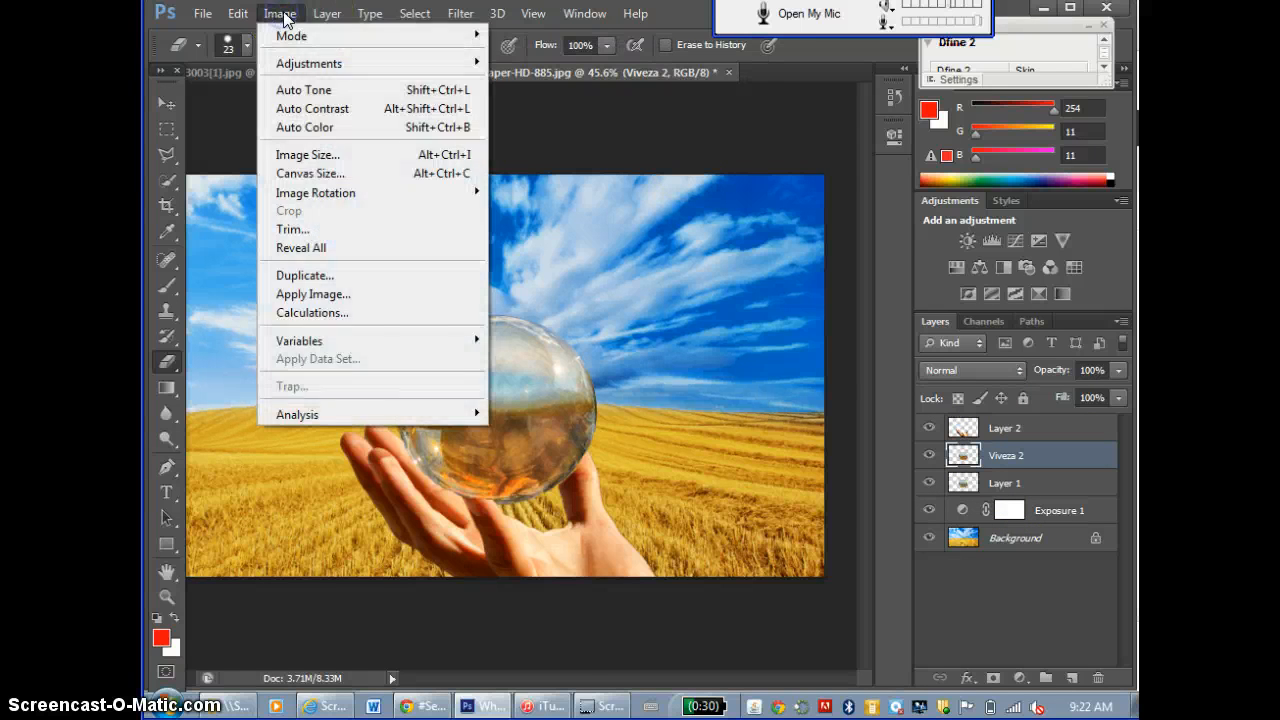
left_click(459, 651)
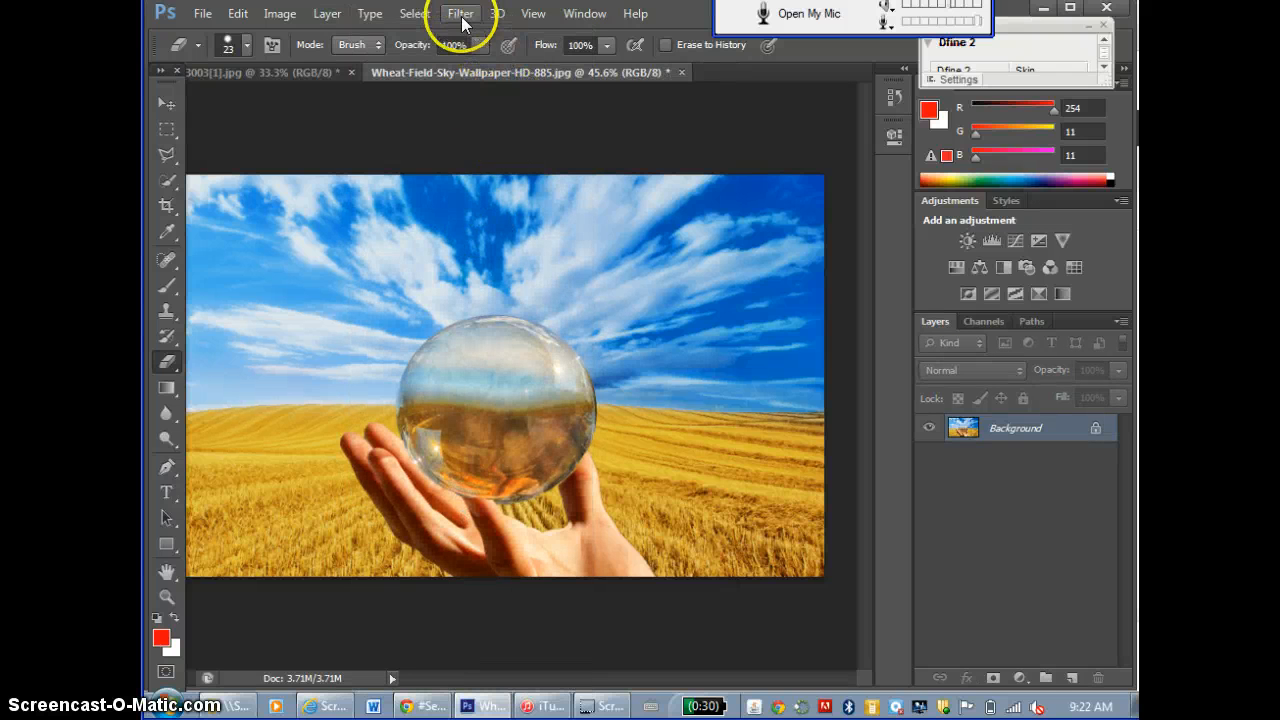
Add an Exposure adjustment over the flattened composite with Gamma Correction set to 0.74.
left_click(1038, 241)
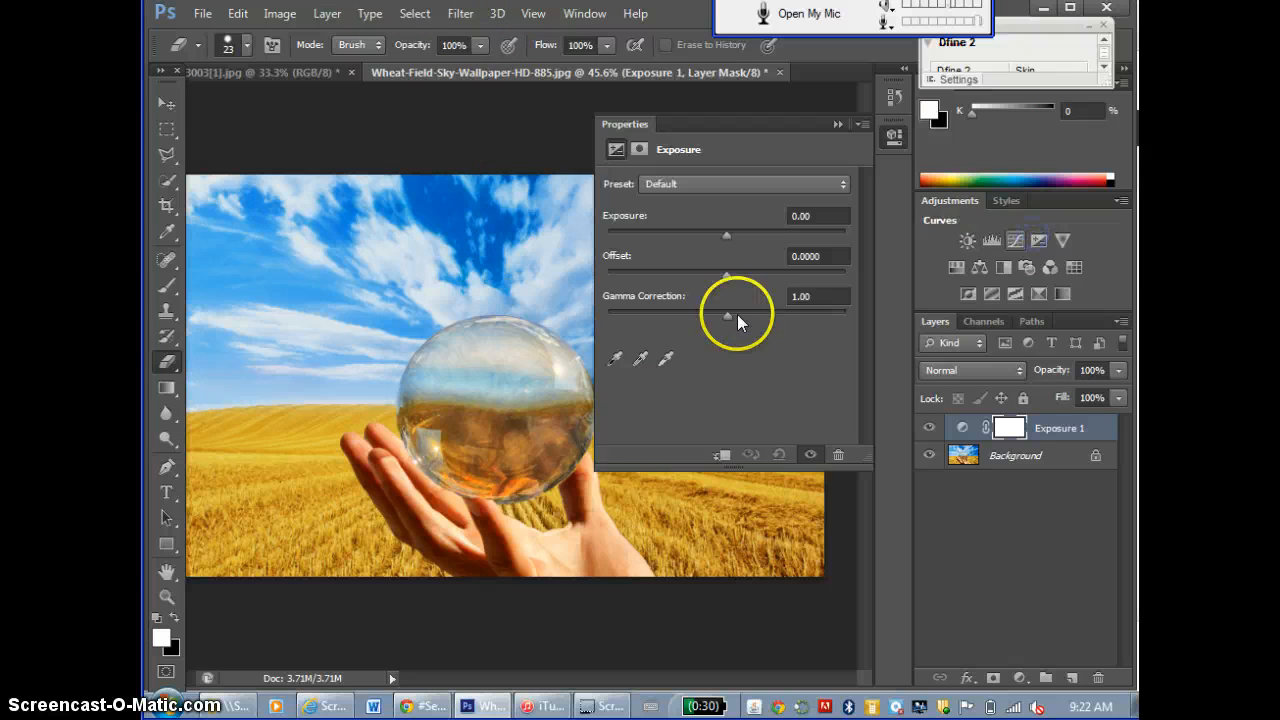
left_click_drag(718, 317, 752, 318)
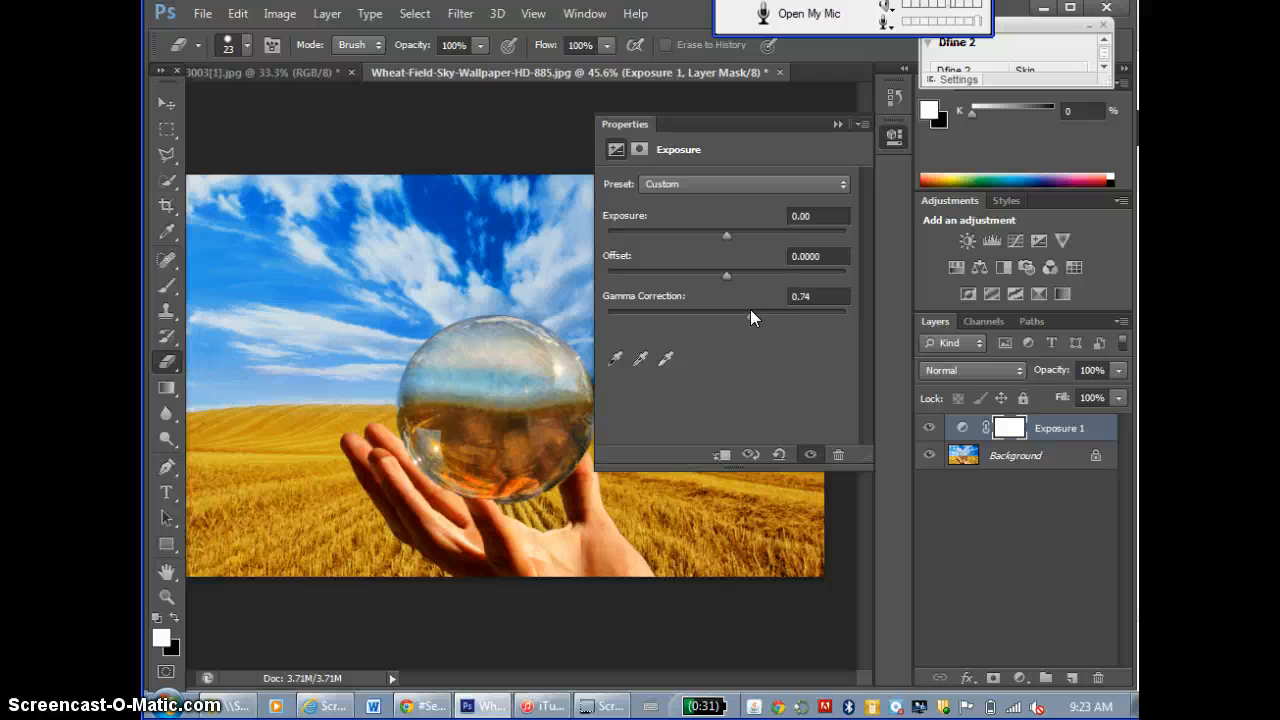
Bring up the available filters for the composite.
left_click(459, 14)
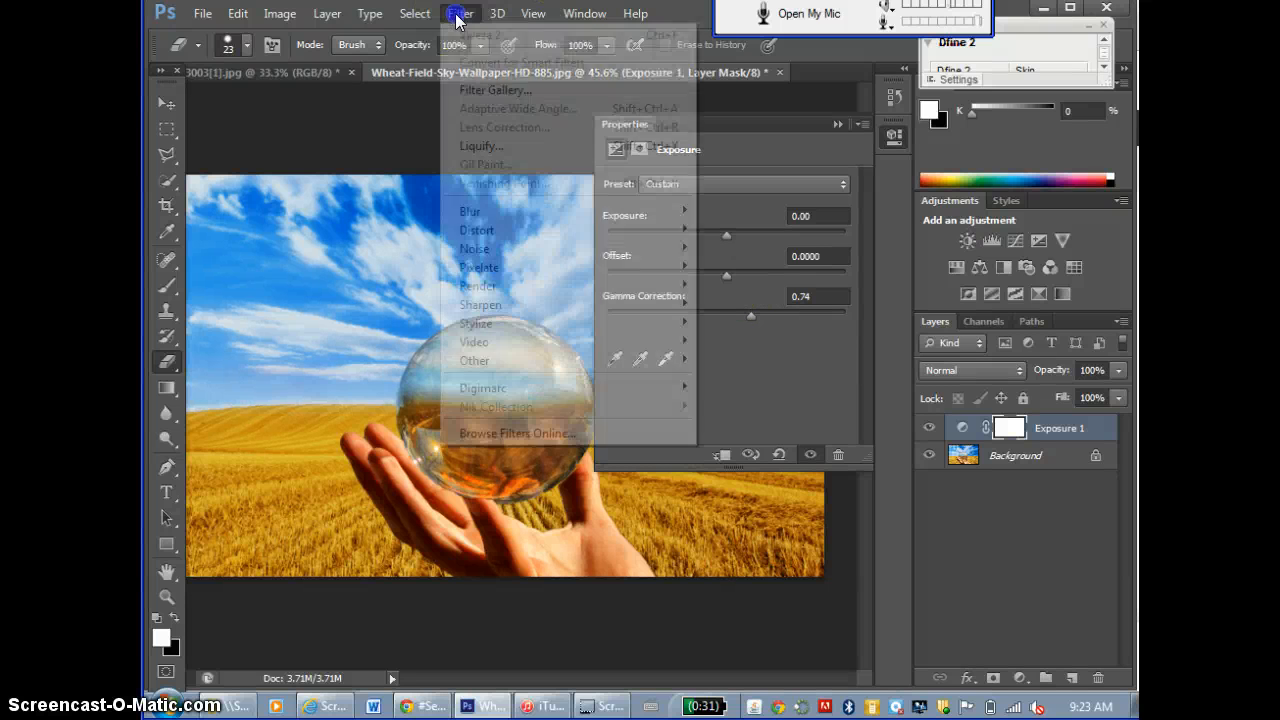